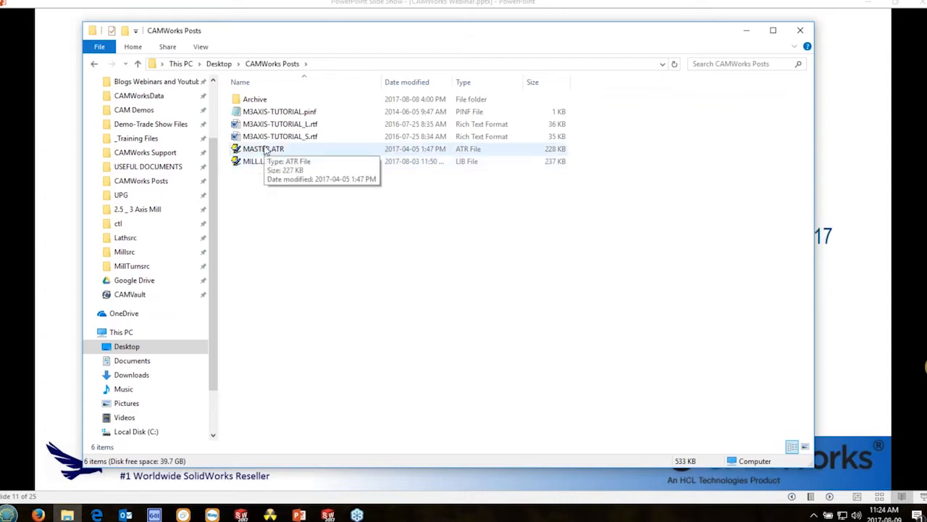
- Open the CW2017 folder in C:\UPG\Tutorial Source Files\Mill Tutorial Source Files
left_click(747, 30)
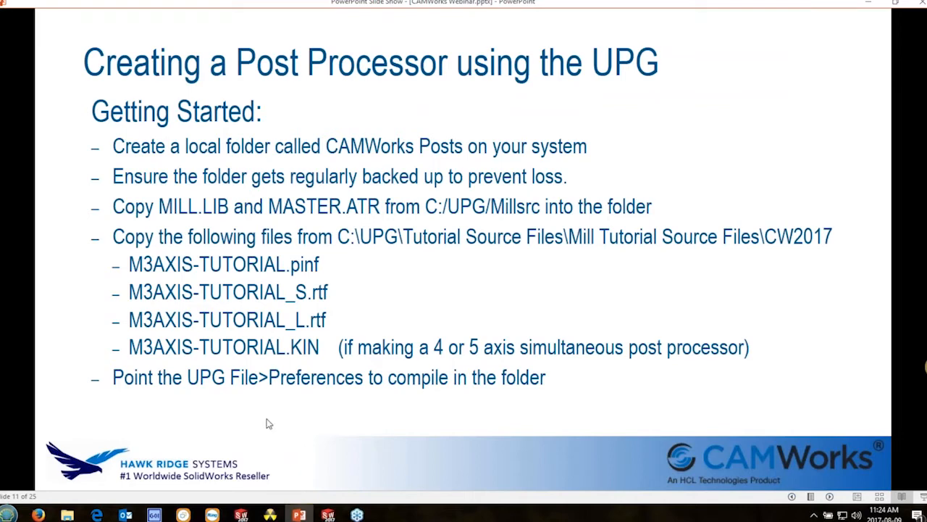
left_click(78, 513)
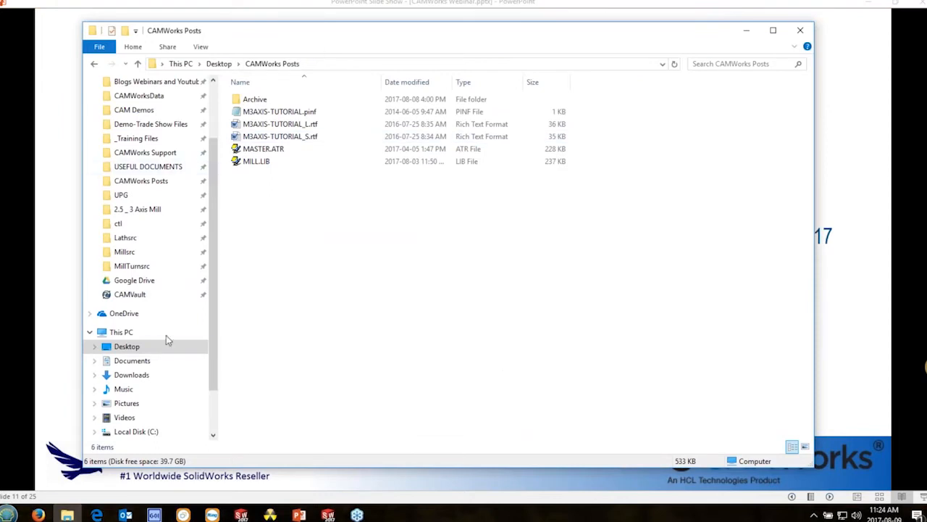
left_click(122, 195)
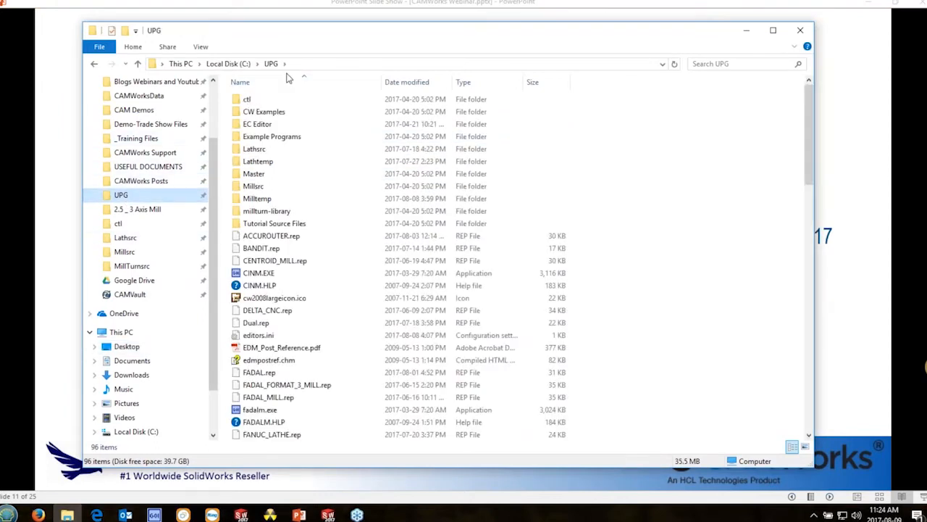
double_click(275, 224)
left_click(269, 101)
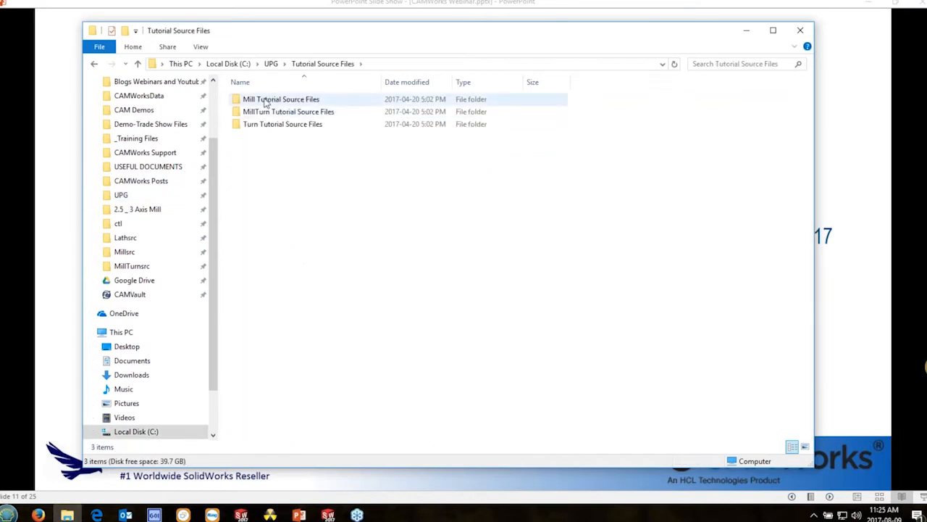
double_click(288, 102)
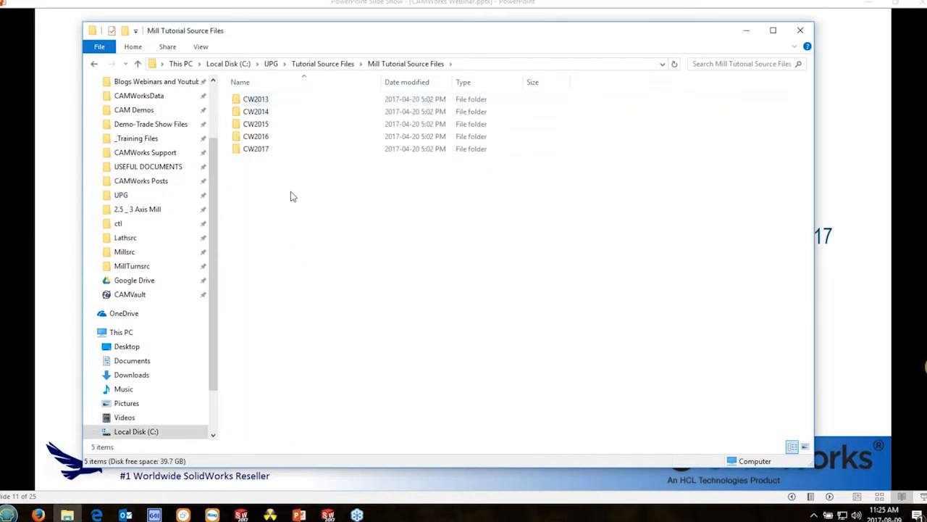
double_click(253, 151)
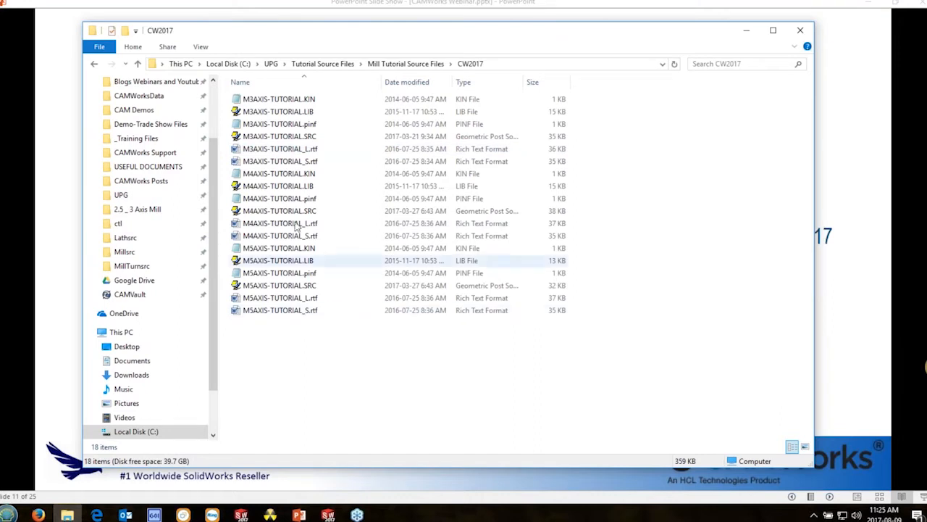
- Select M3AXIS-TUTORIAL.KIN, M3AXIS-TUTORIAL.pinf, M3AXIS-TUTORIAL_L.rtf and M3AXIS-TUTORIAL_S.rtf together
left_click(299, 100)
left_click(293, 128, "ctrl")
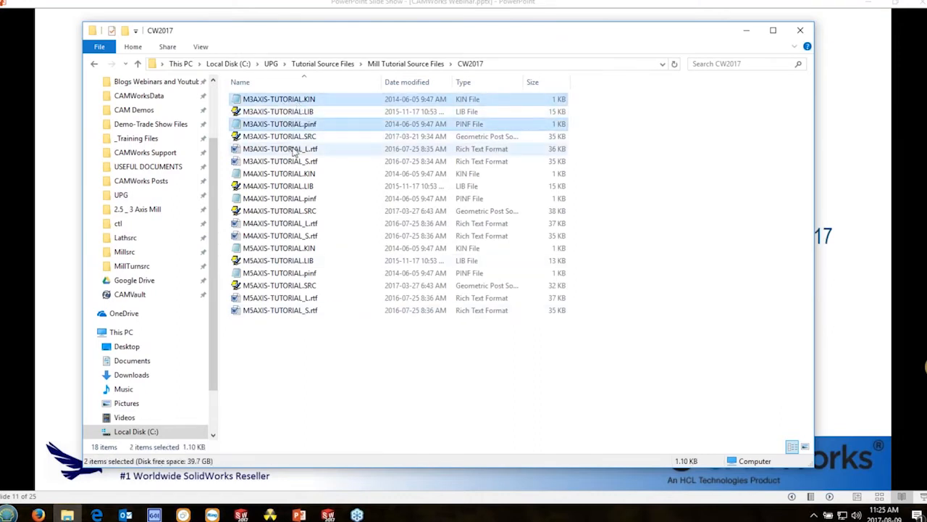
left_click(297, 149, "ctrl")
left_click(297, 161, "ctrl")
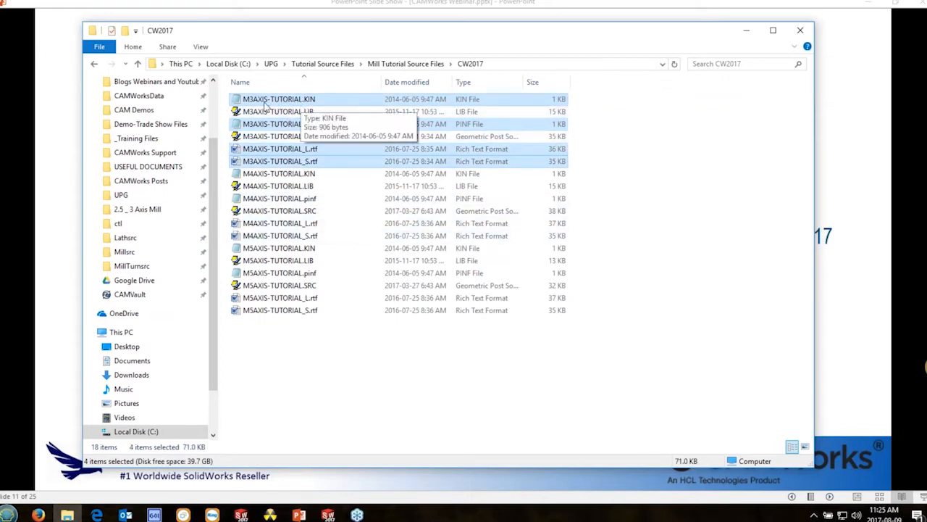
- Read the contents of M3AXIS-TUTORIAL_L.rtf and M3AXIS-TUTORIAL.pinf, and return to the CAMWorks Posts folder
double_click(305, 150)
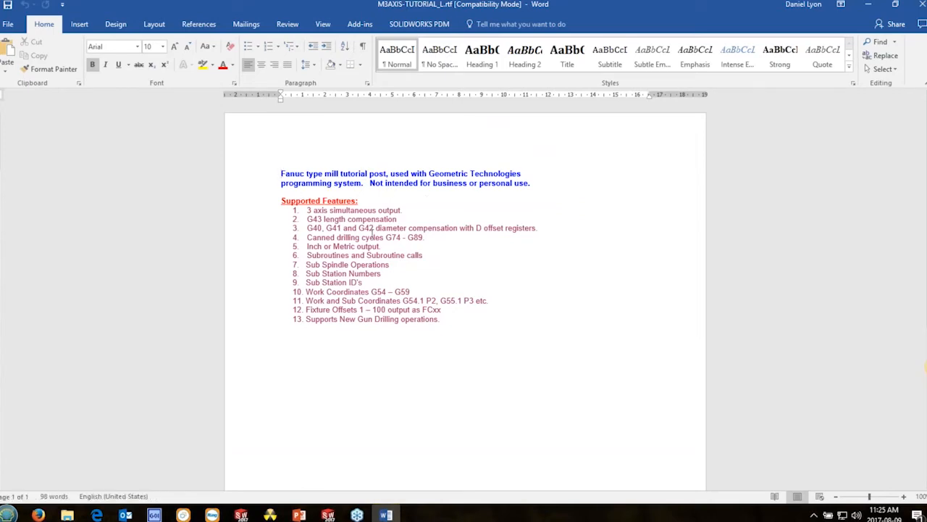
left_click(922, 5)
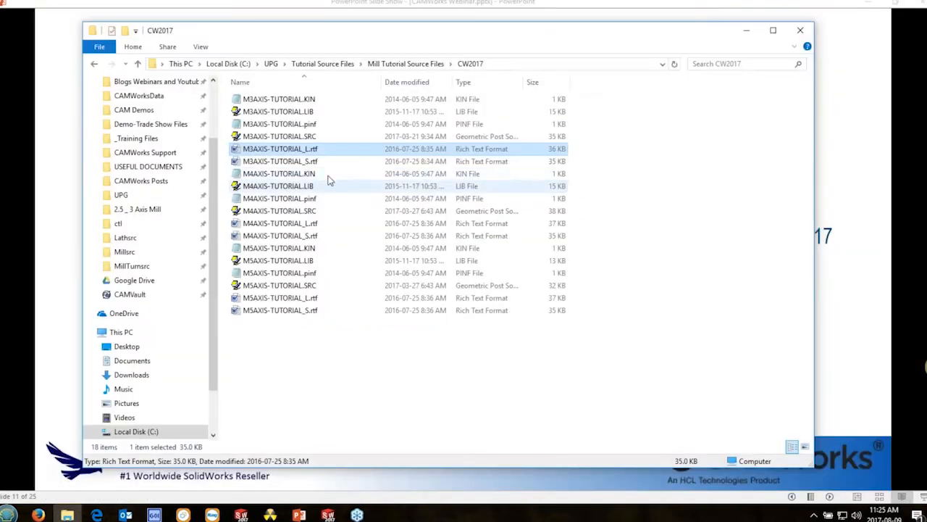
double_click(310, 124)
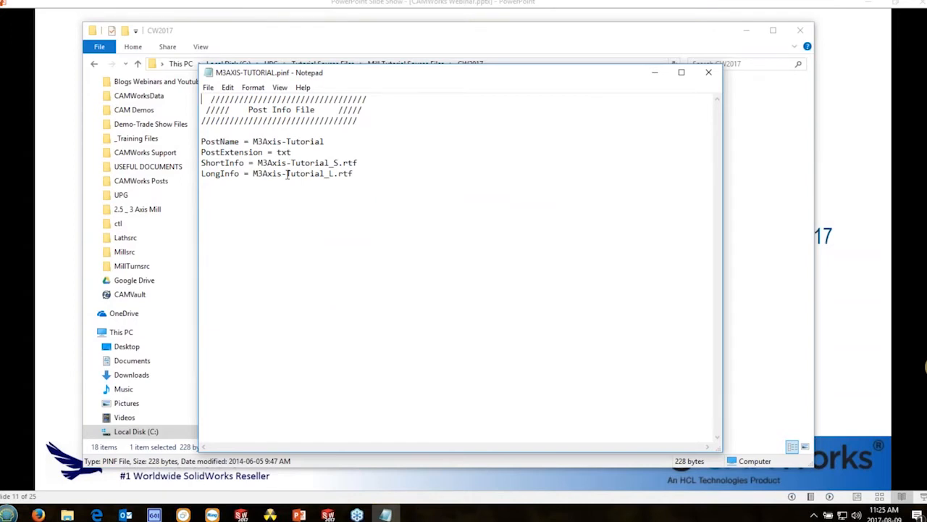
left_click(708, 72)
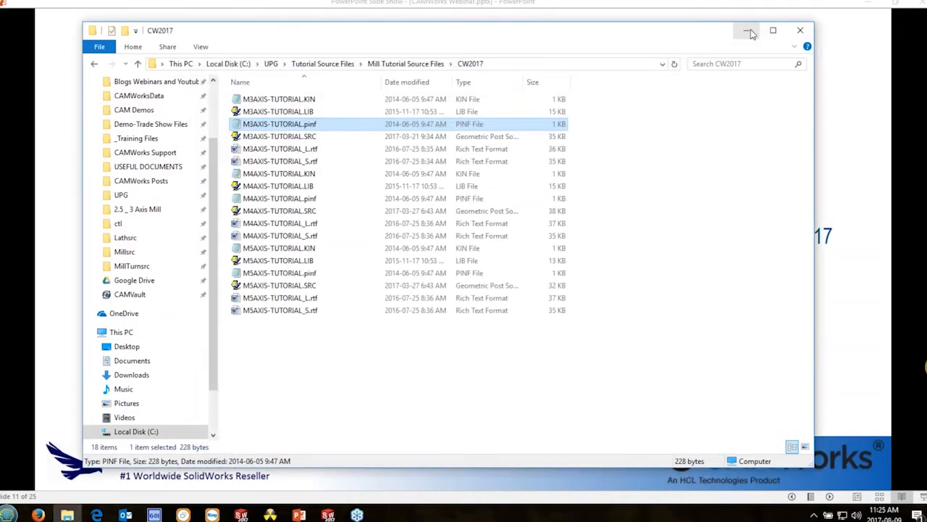
left_click(141, 181)
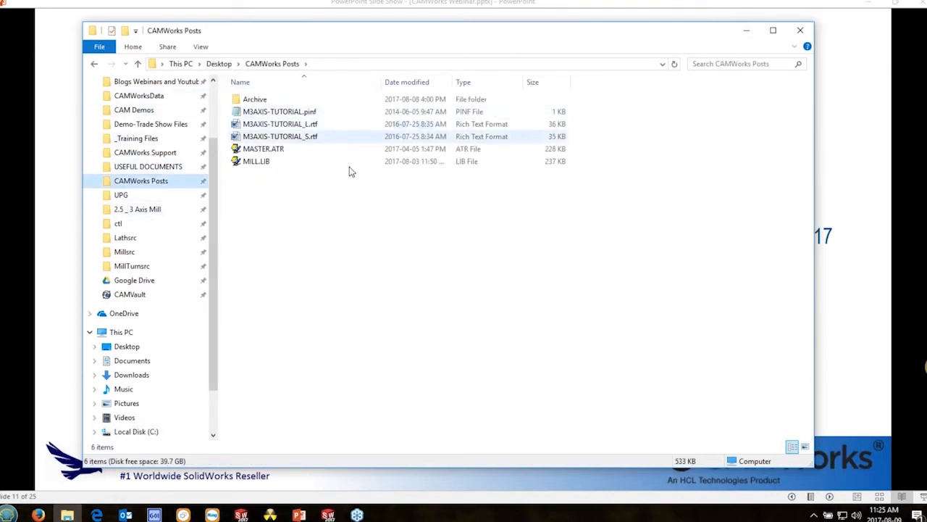
left_click(746, 30)
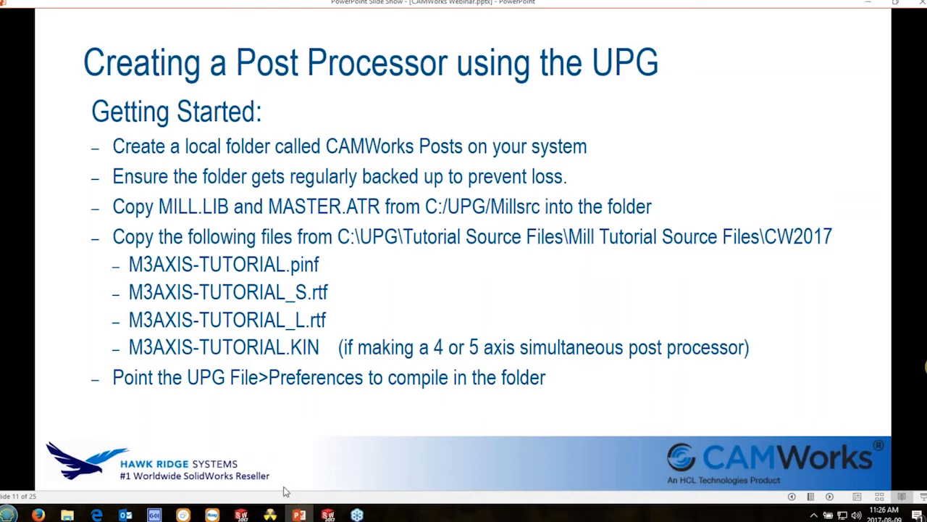
- Switch to CAMWorks Universal Post and check the CTL path and Master ATR path in its preferences
left_click(154, 514)
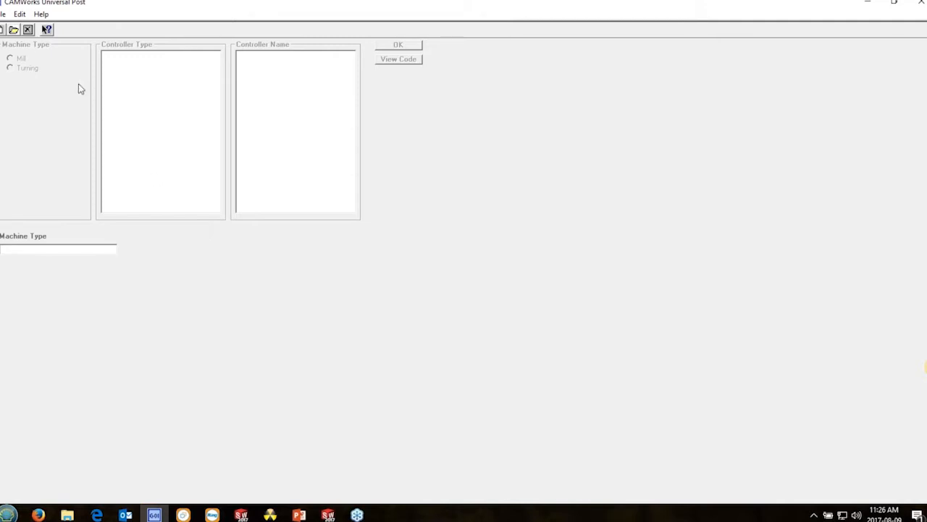
left_click(3, 14)
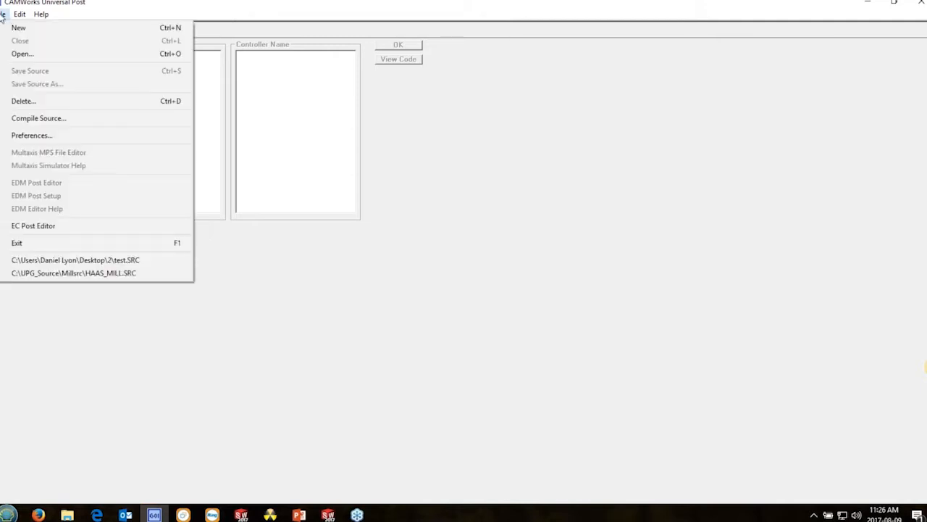
left_click(34, 135)
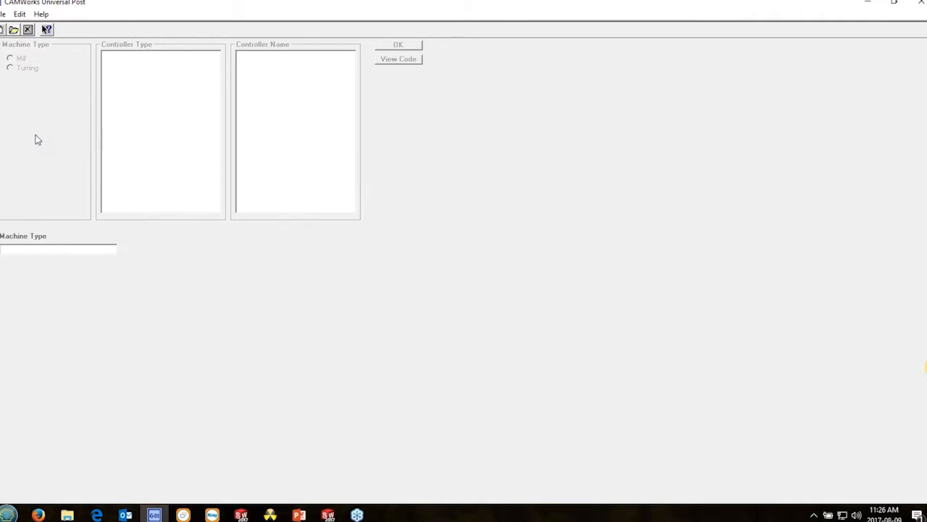
left_click(120, 119)
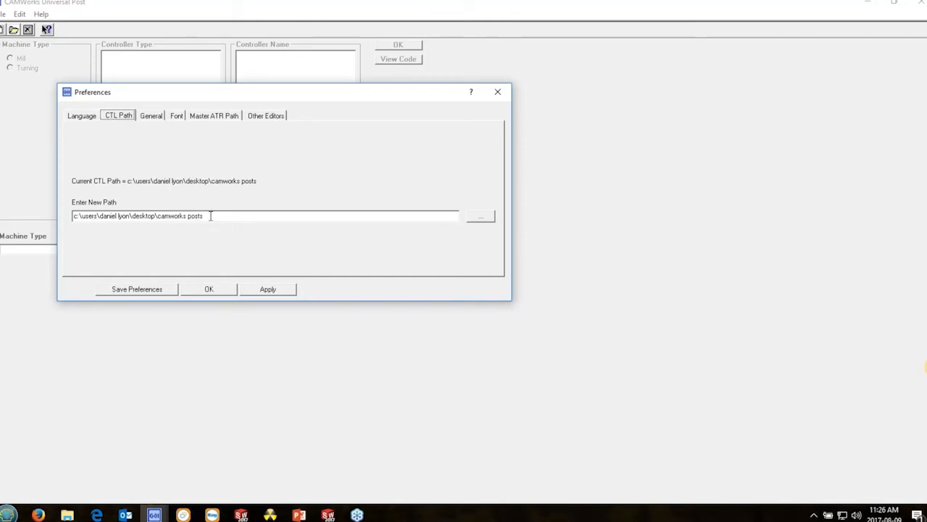
left_click(216, 116)
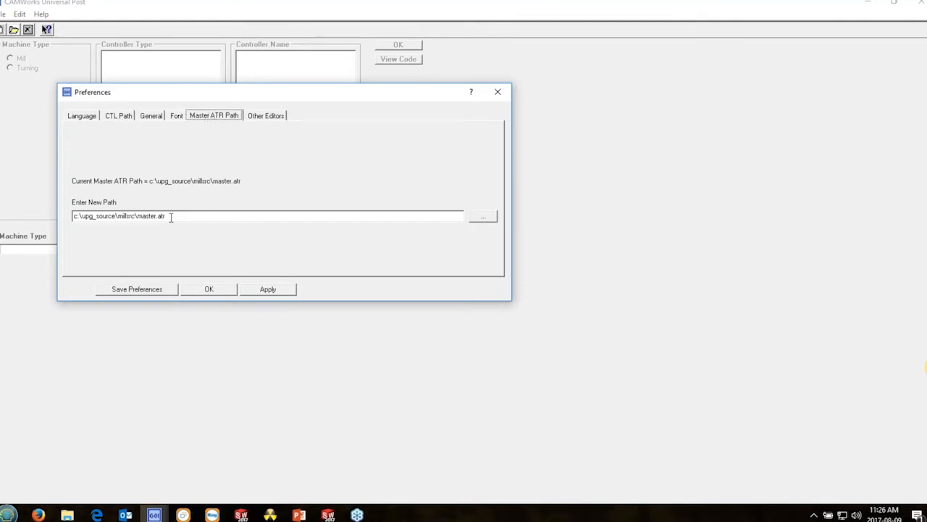
left_click(210, 289)
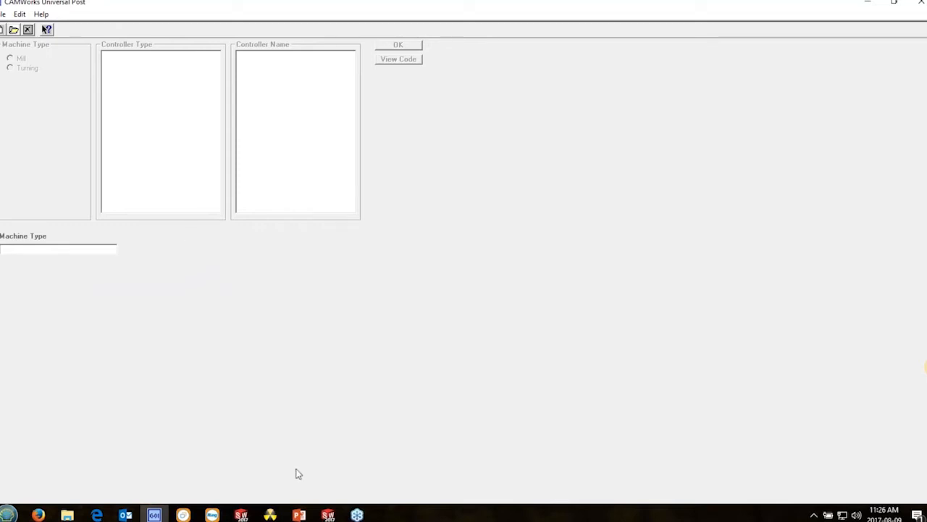
- Switch back to the PowerPoint slide show and advance it to slide 12
left_click(299, 514)
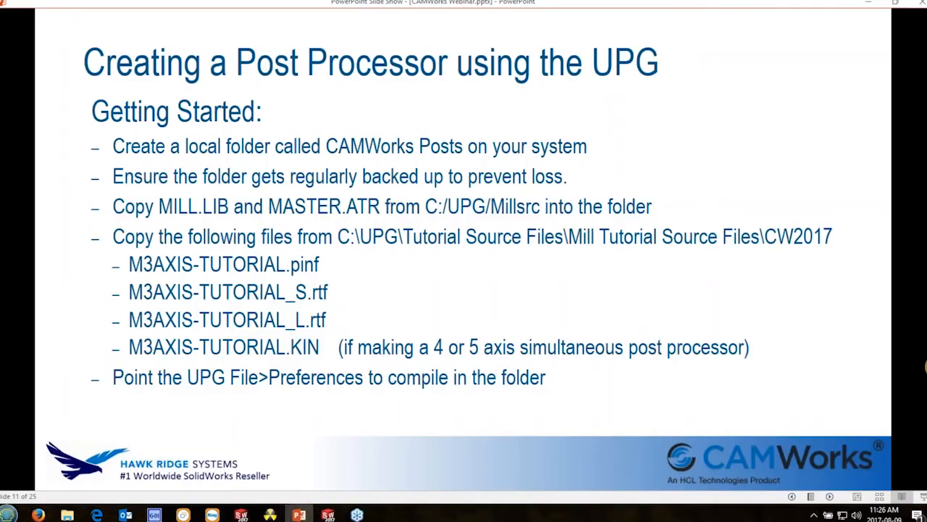
left_click(331, 260)
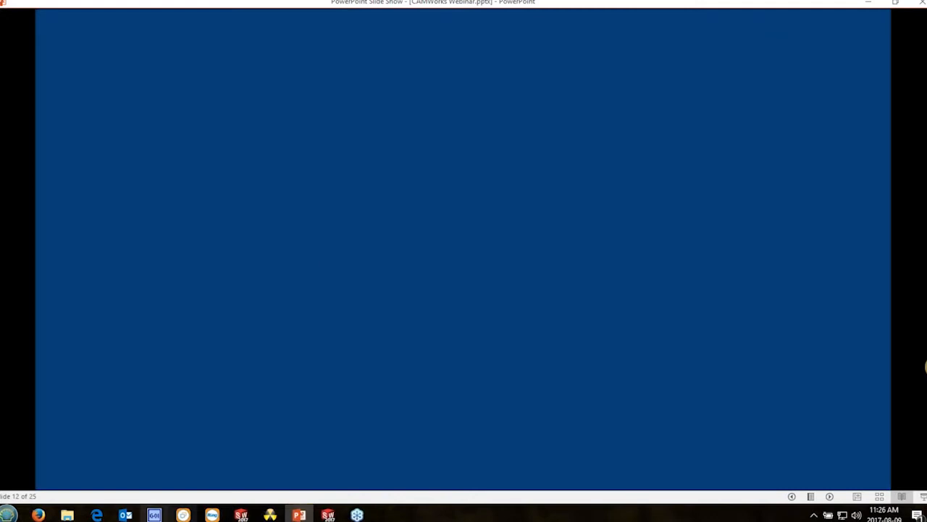
- Start a new Mill post in CAMWorks Universal Post and browse the controllers offered for Cincinnati, Fanuc, Heidenhain, Fadal and Siemens
left_click(154, 515)
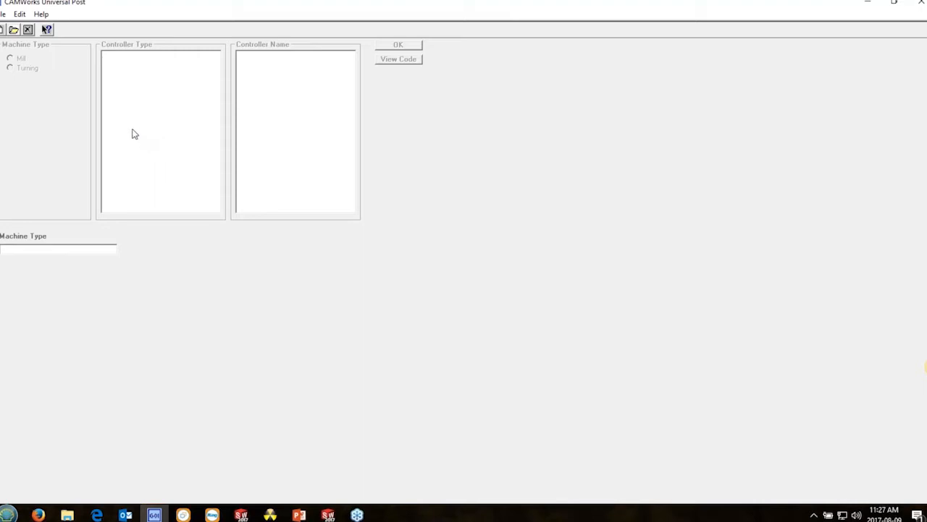
left_click(4, 33)
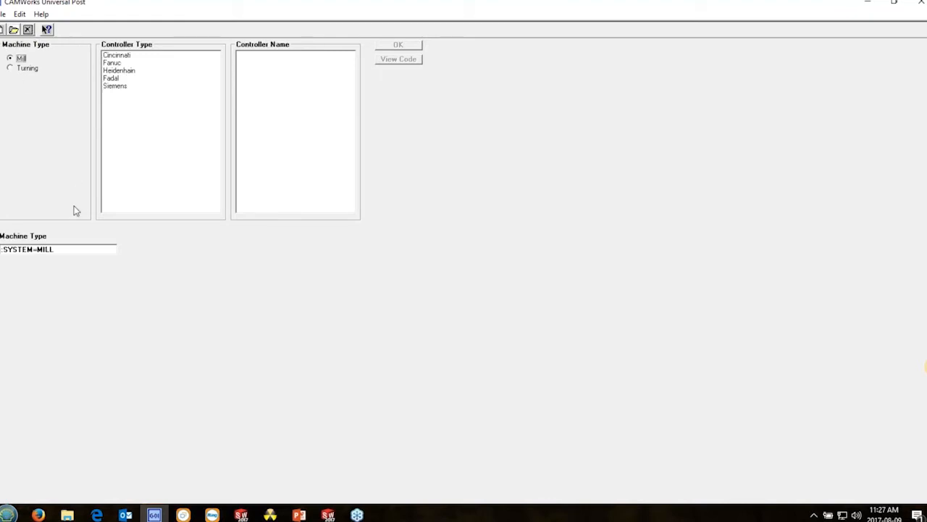
left_click(129, 55)
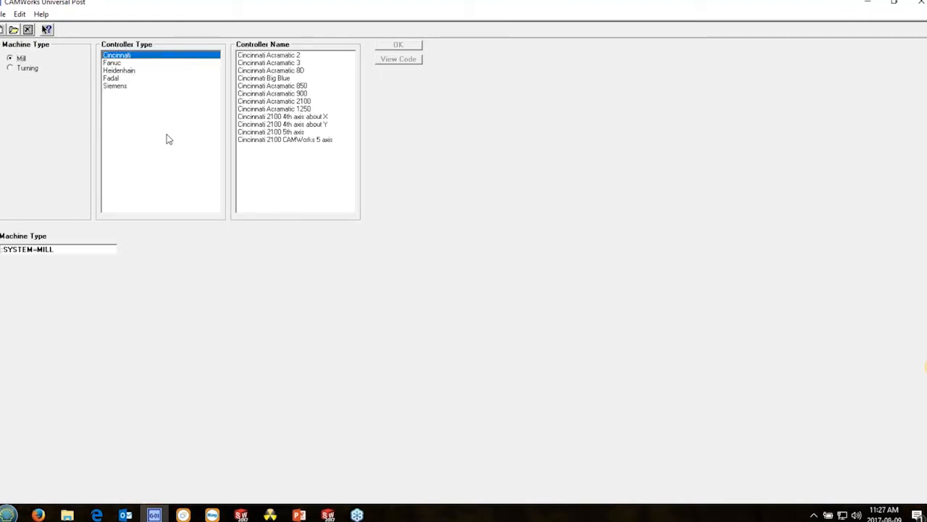
left_click(129, 64)
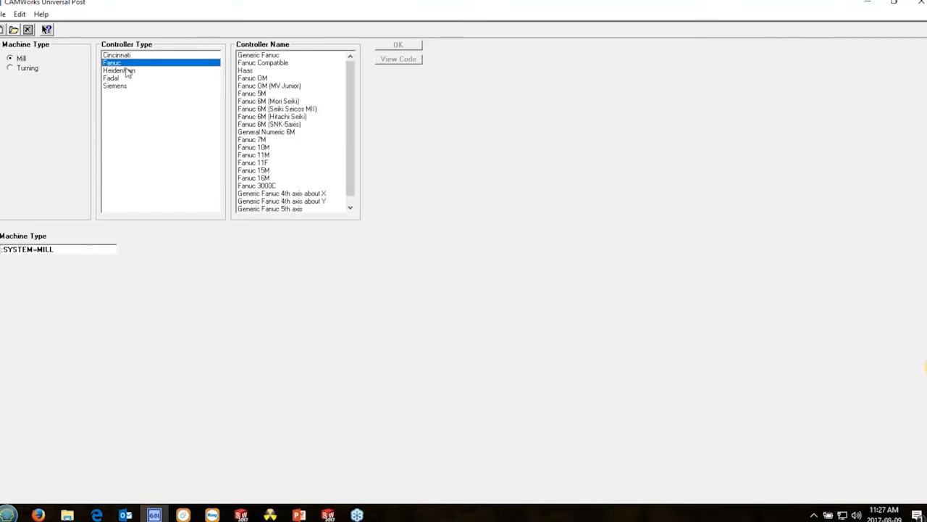
left_click(128, 71)
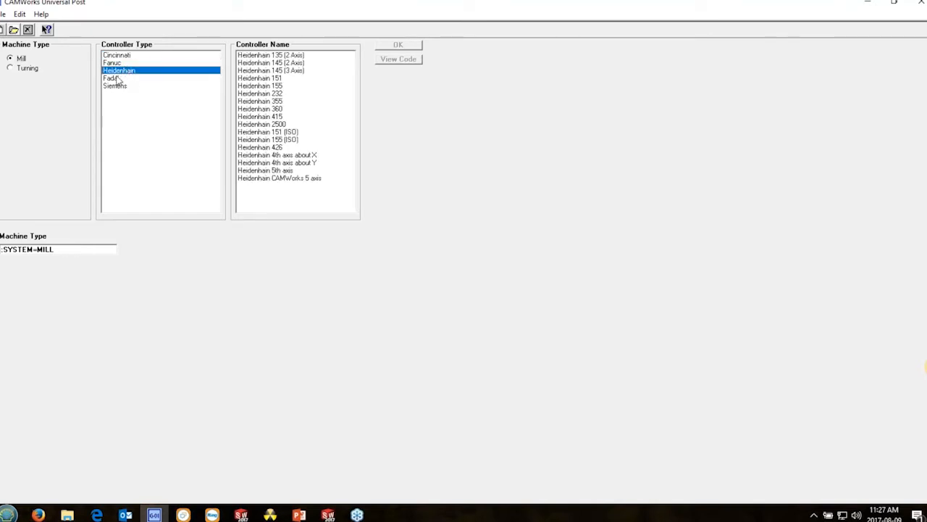
left_click(117, 77)
left_click(120, 86)
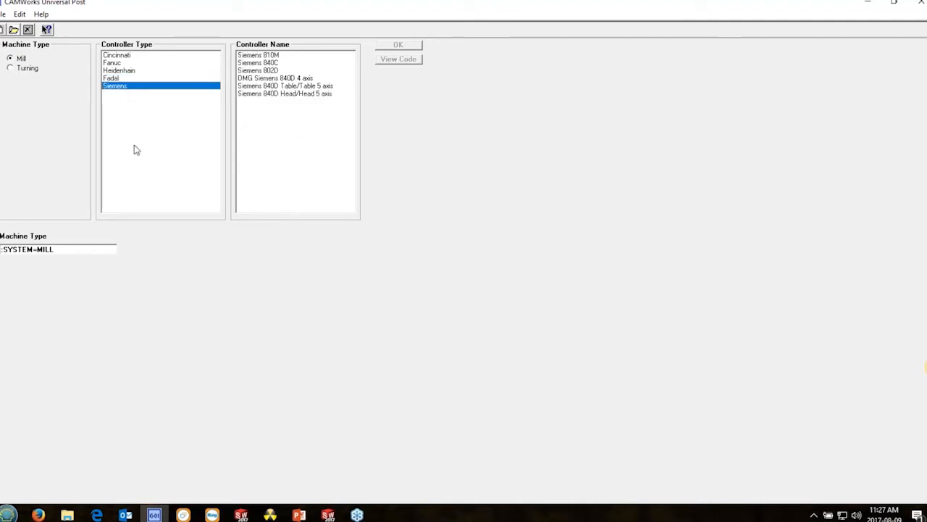
left_click(119, 56)
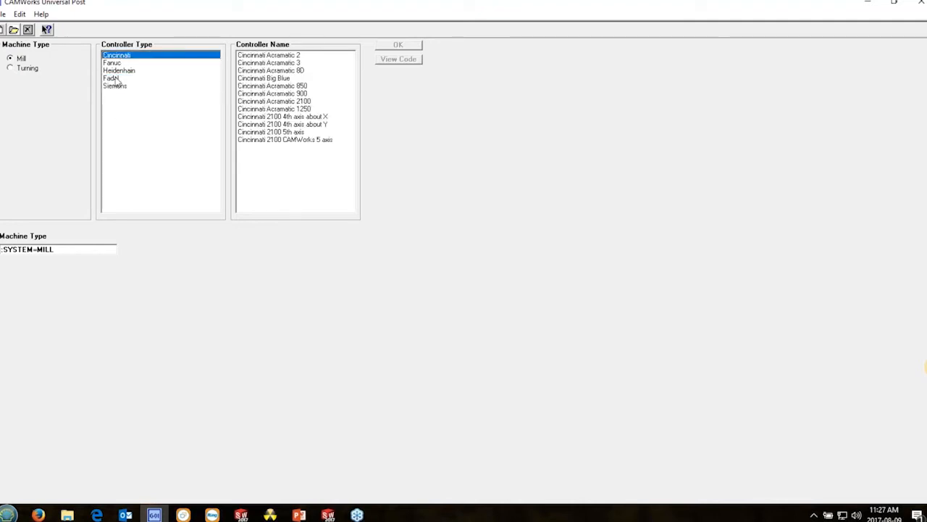
- Choose the Haas controller of the Fanuc type and review the G43 and G42 lines in its sample code
left_click(117, 63)
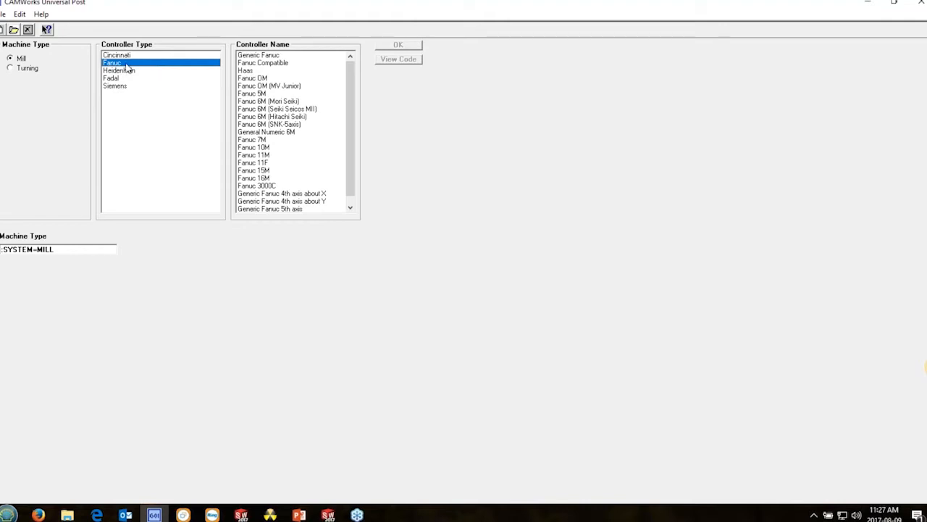
left_click(246, 72)
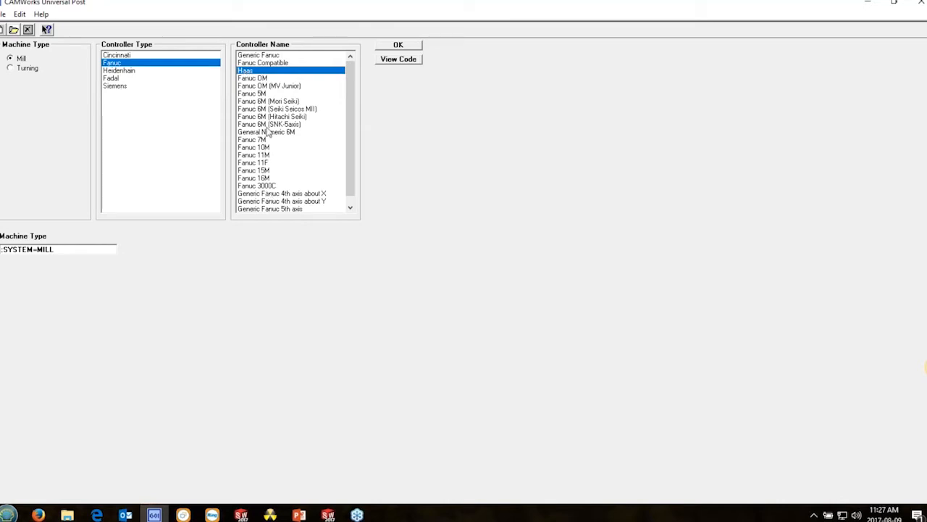
left_click(407, 63)
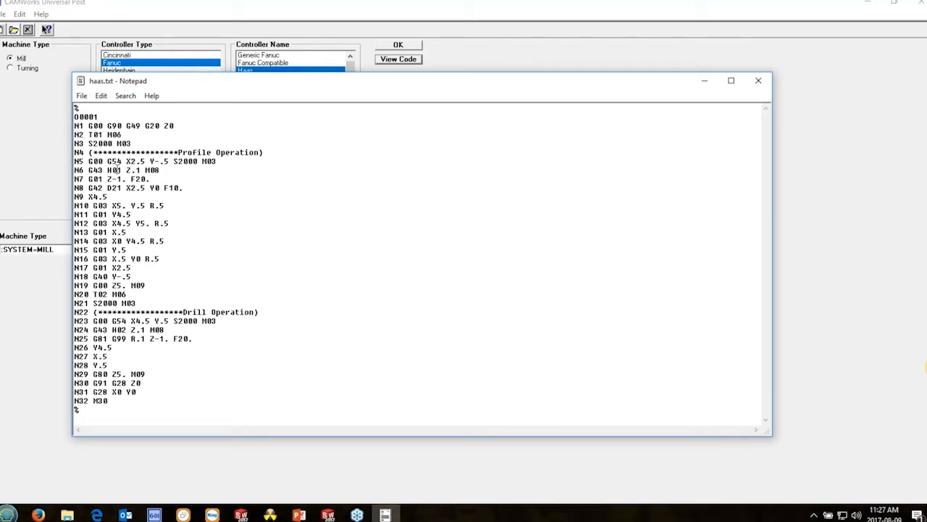
left_click_drag(123, 170, 88, 170)
left_click_drag(88, 188, 123, 190)
left_click(759, 84)
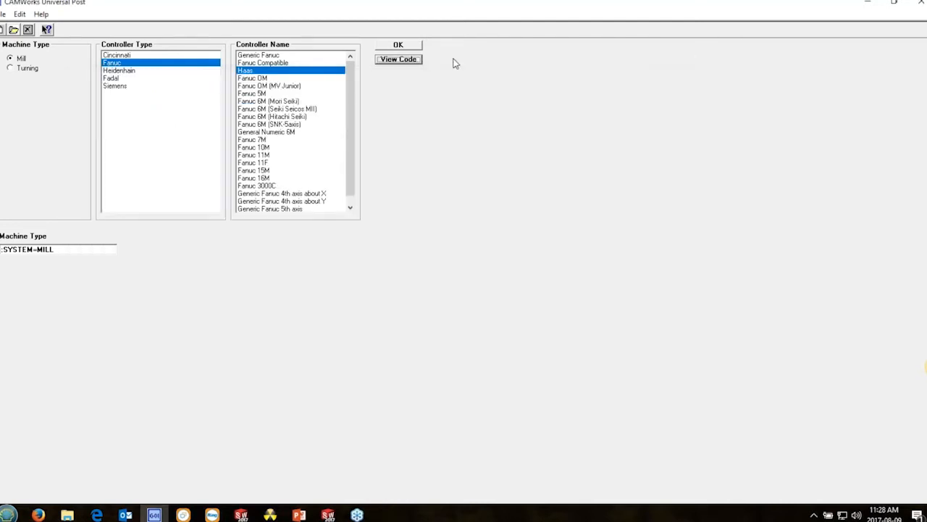
- Open the HAAS post template and add VF3 to the machine name
left_click(400, 46)
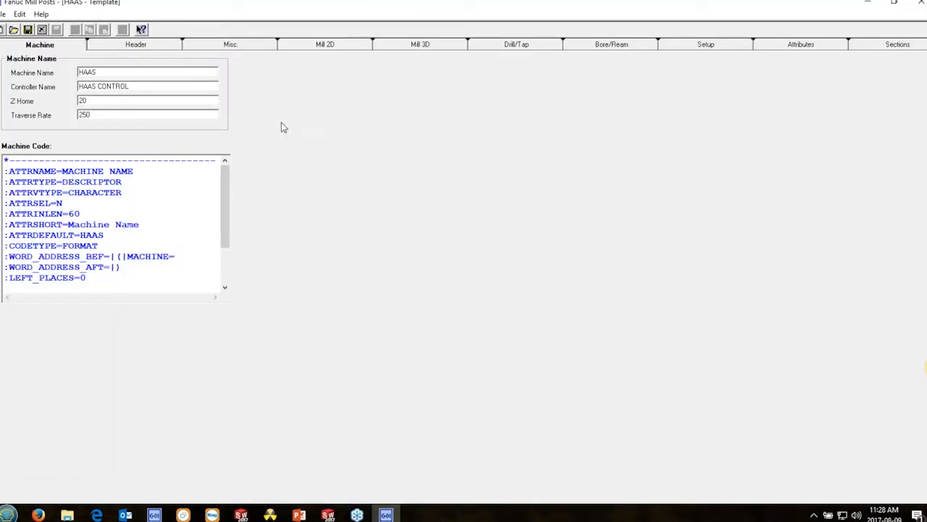
left_click(144, 70)
type("VF3")
- Switch to the PowerPoint slide show and advance to slide 13 on the UPG machine settings
left_click(299, 514)
key("Right")
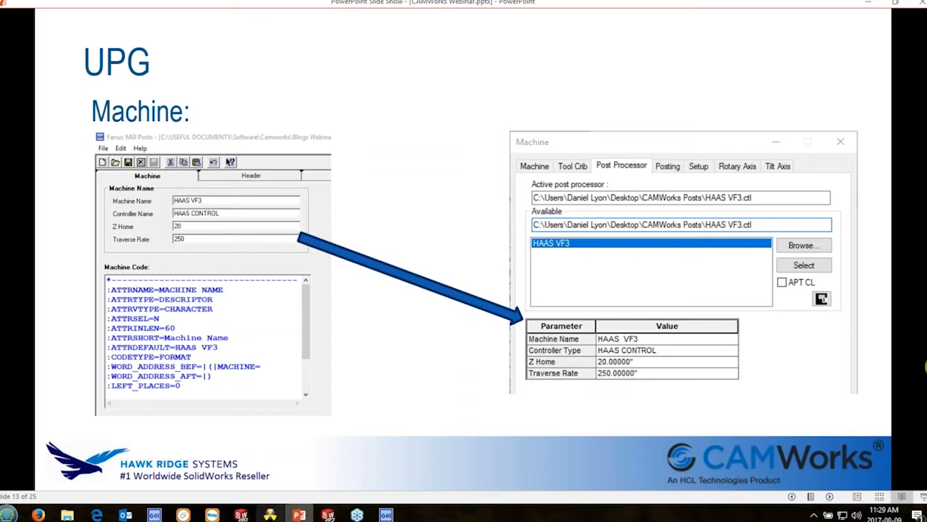
- Switch back to the Universal Post Generator and save the post source as HAAS VF3 in the Desktop's CAMWorks Posts folder
left_click(386, 514)
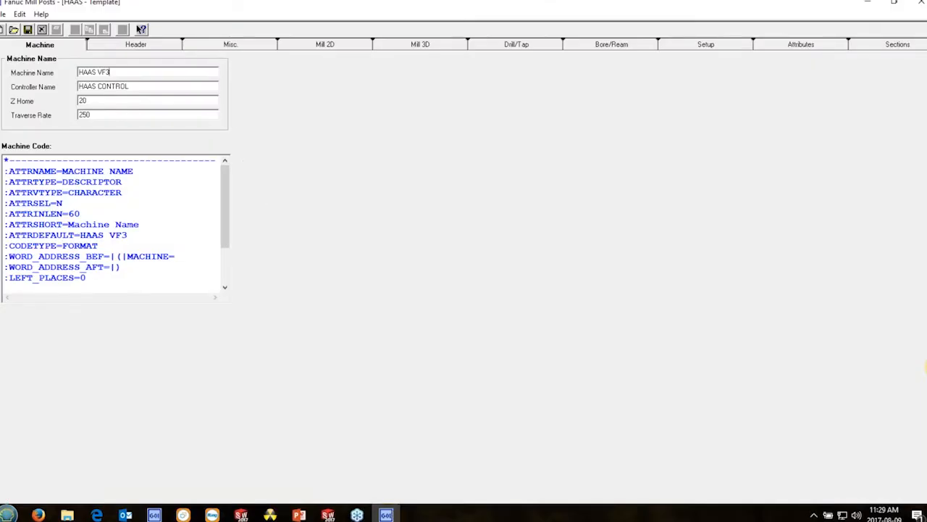
left_click(135, 48)
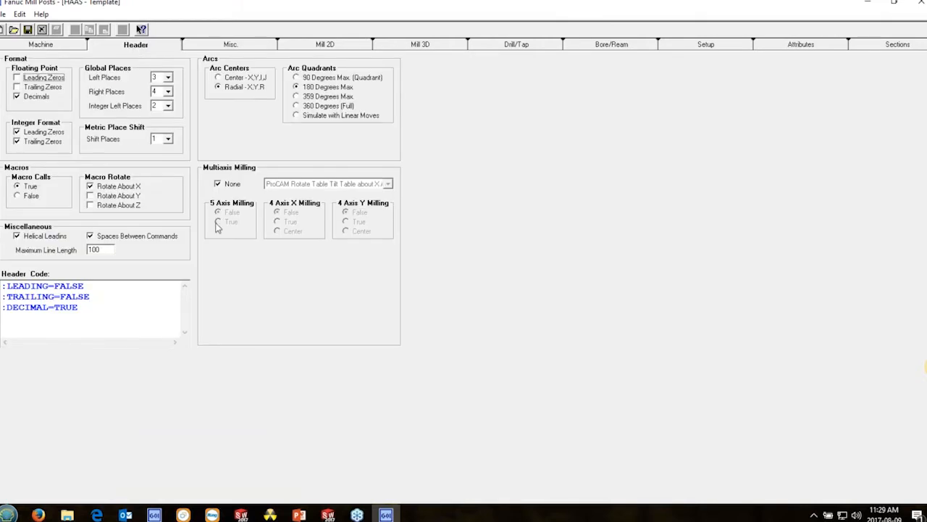
left_click(5, 14)
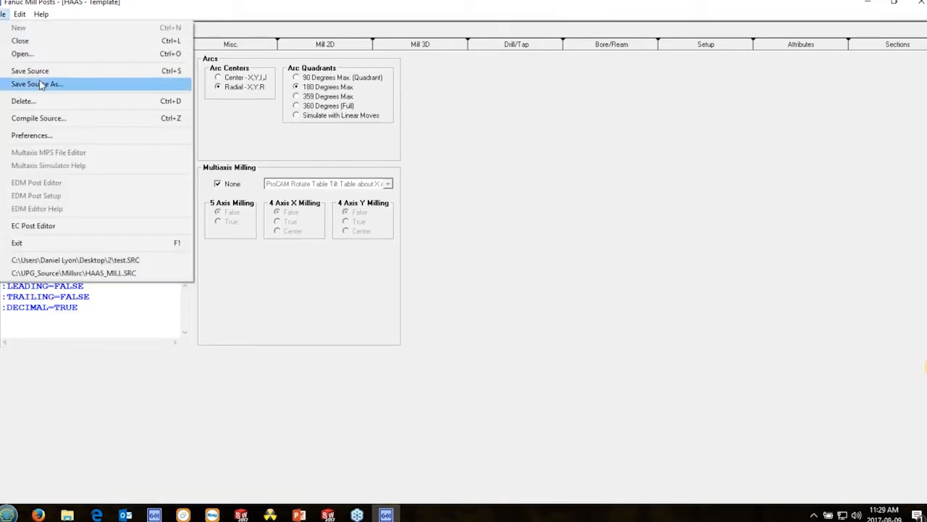
left_click(41, 84)
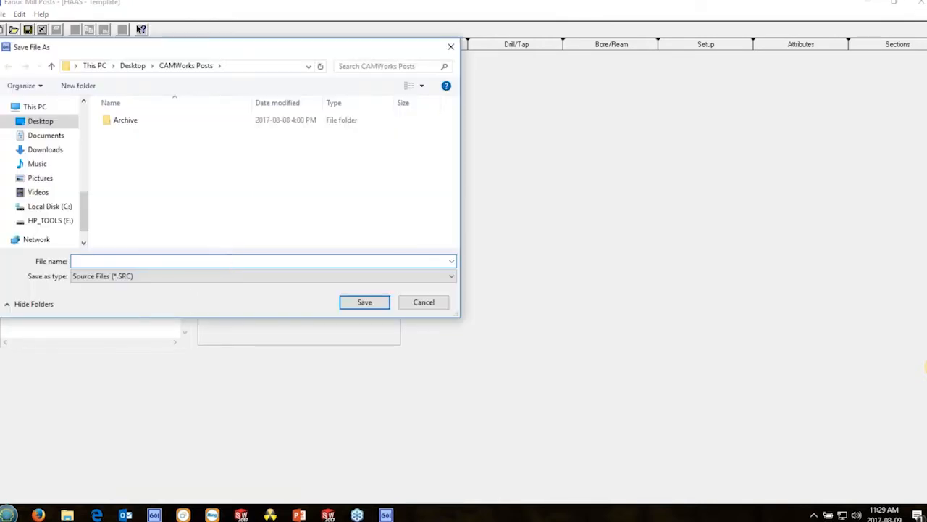
mouse_move(82, 222)
left_mouse_down()
mouse_move(83, 152)
mouse_move(81, 207)
left_mouse_up()
left_click(52, 203)
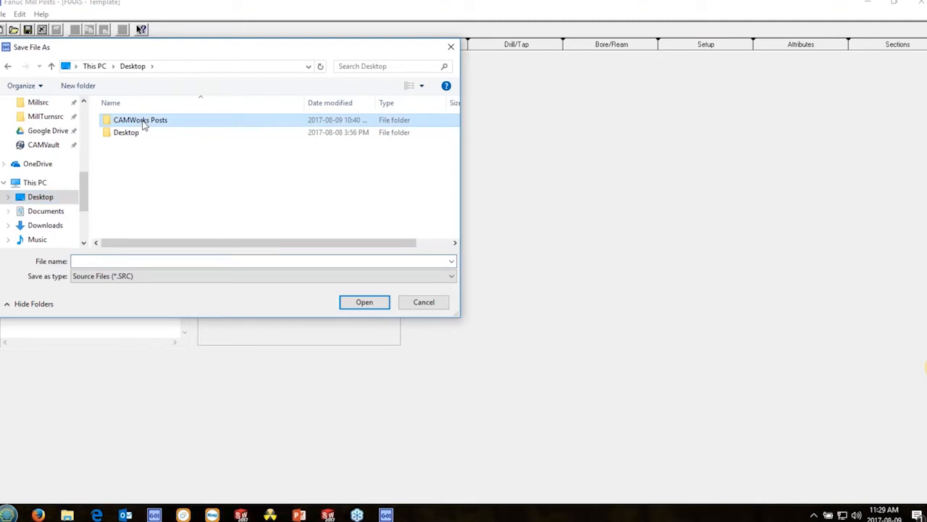
double_click(143, 121)
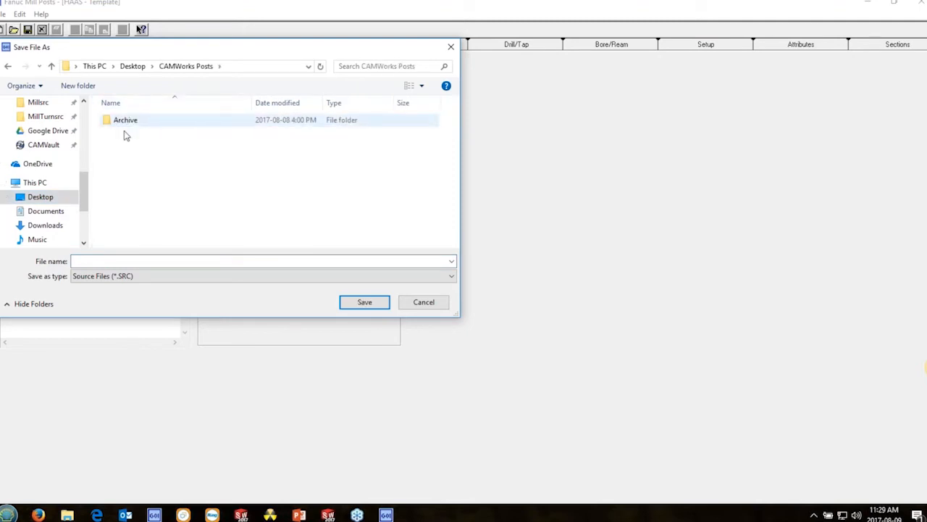
left_click(144, 261)
type("HAAS VF3")
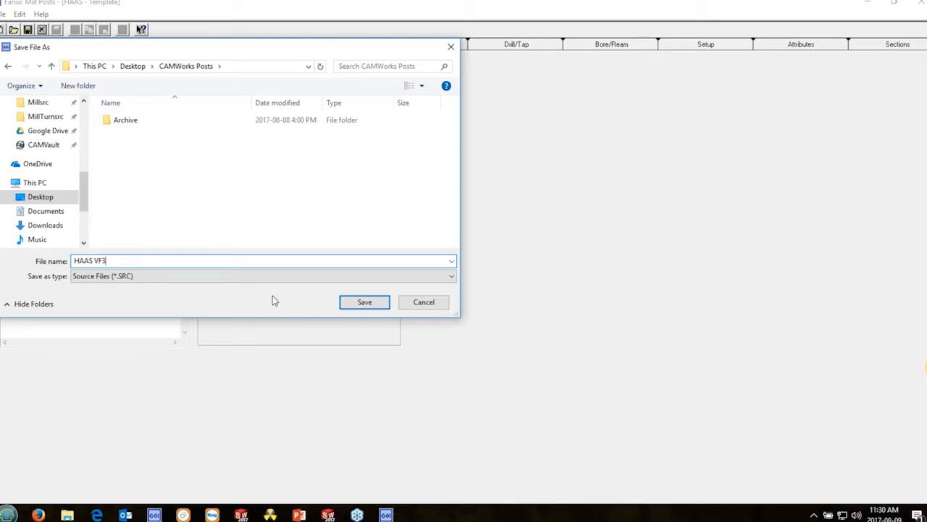
left_click(364, 301)
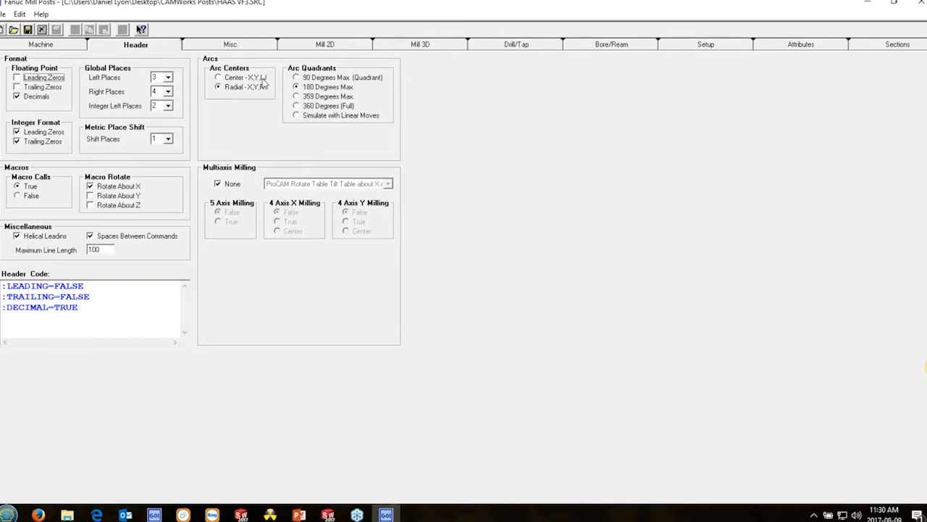
- Switch to the PowerPoint slide show to review the UPG Header slide 14 and the Misc slide 16
left_click(299, 513)
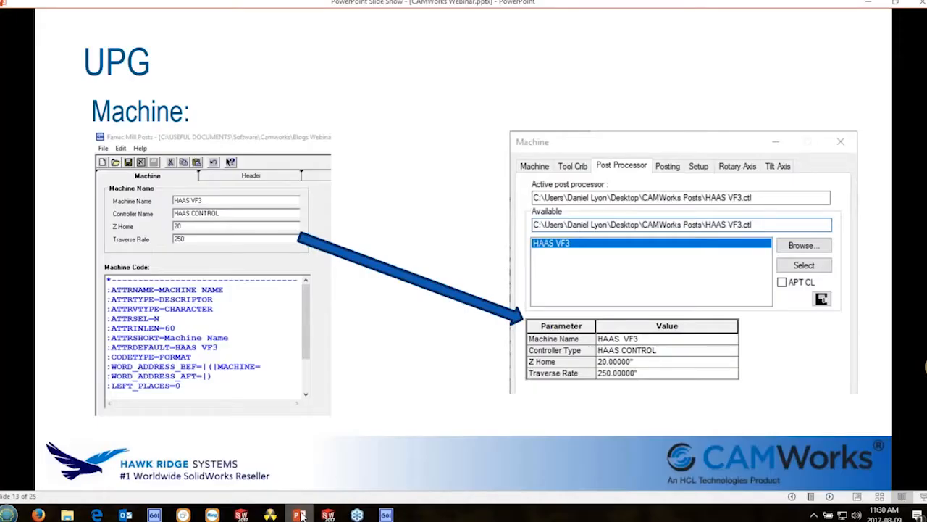
key("Right")
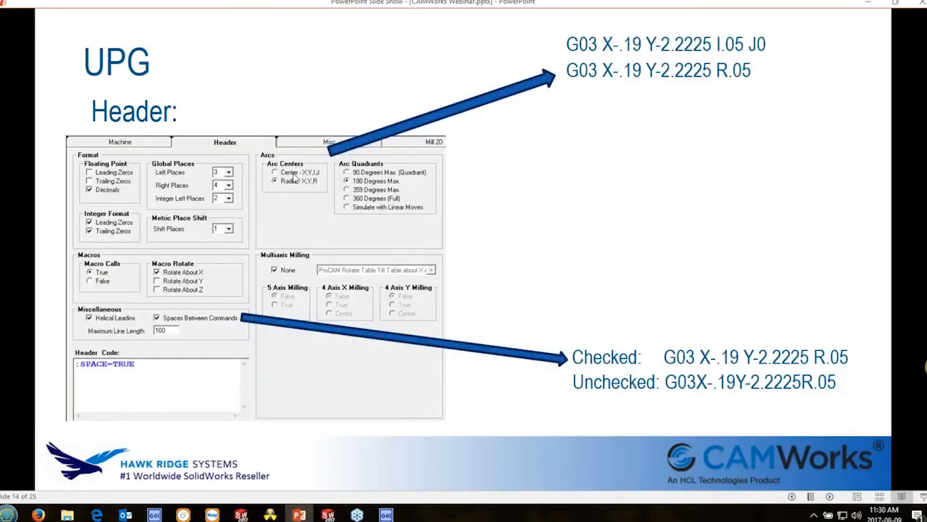
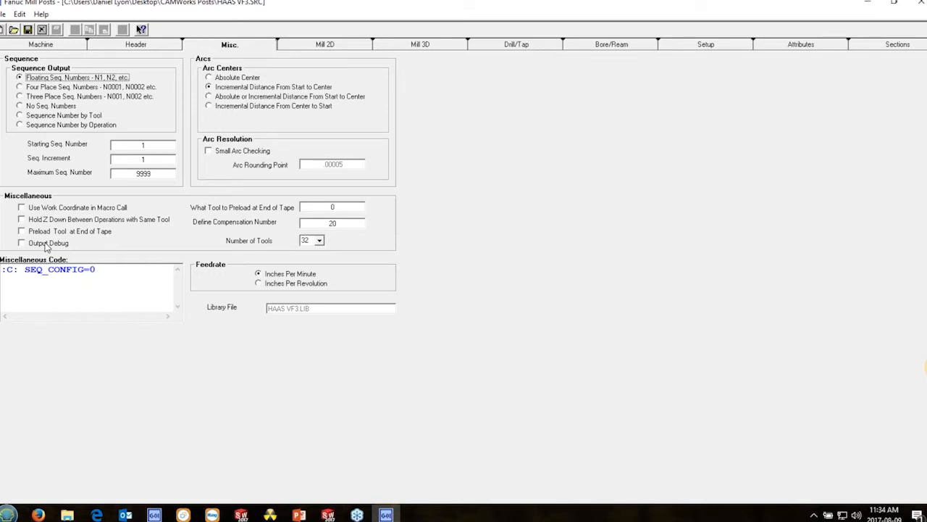
key("alt")
key("alt")
key("alt+Tab")
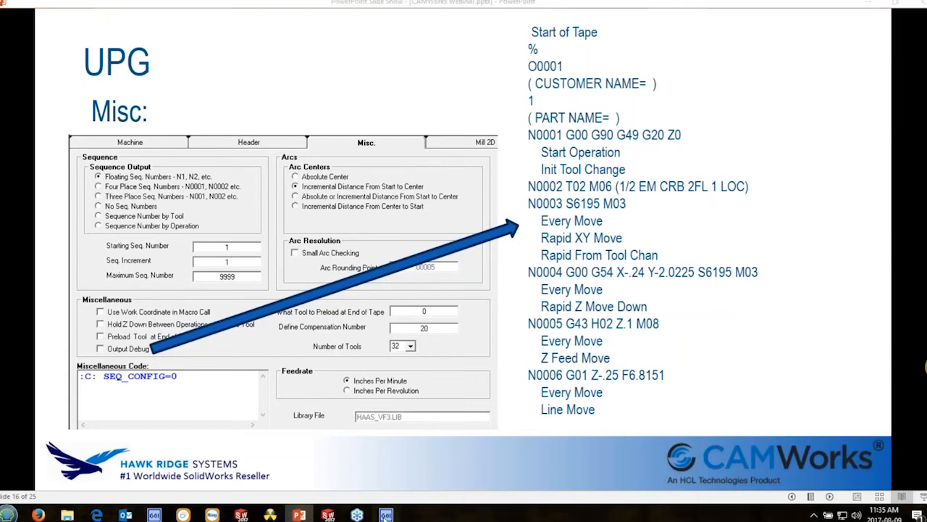
- Review the Mill 2D operation settings in the Universal Post Generator, and advance the PowerPoint show to the Drill/Tap slide 17
left_click(386, 513)
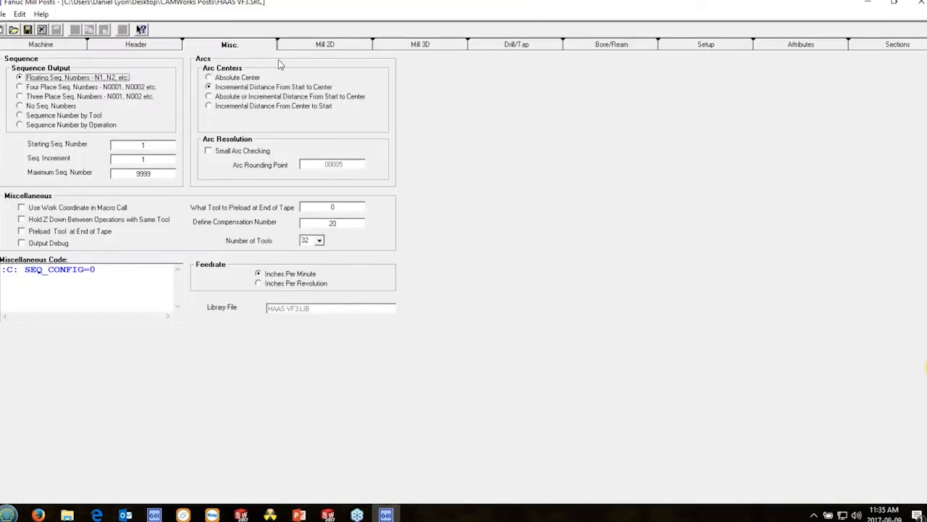
left_click(323, 44)
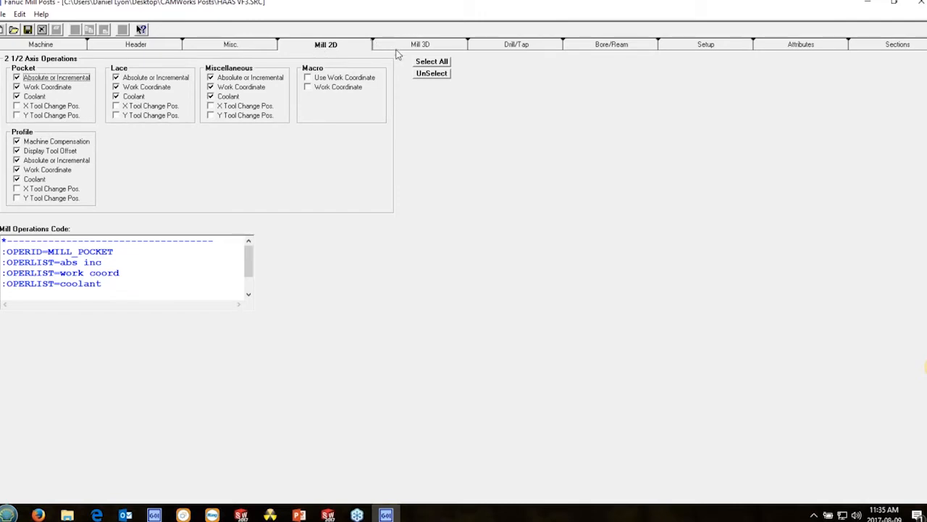
left_click(299, 514)
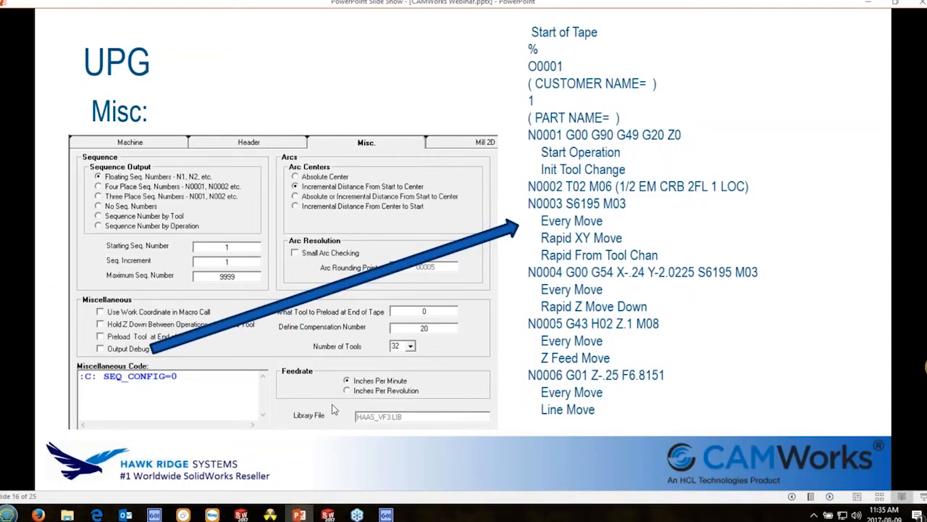
left_click(334, 408)
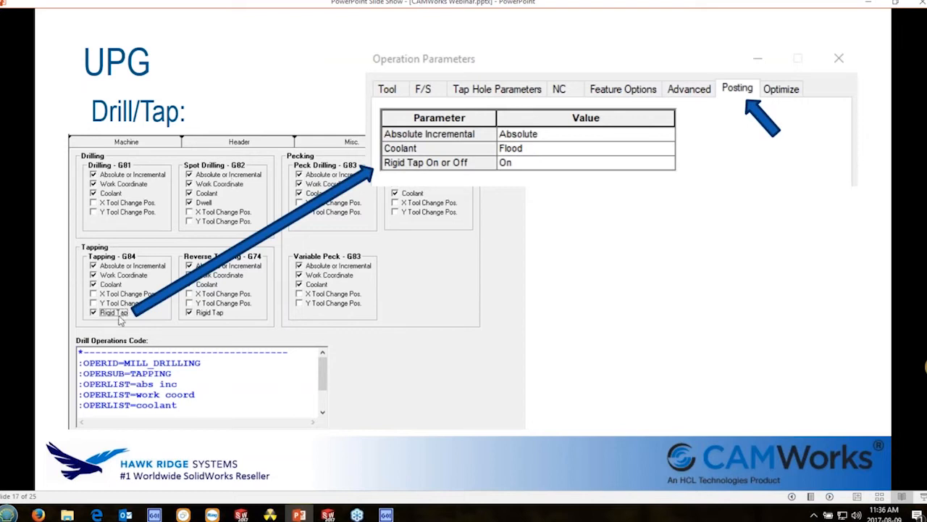
- Switch to the Universal Post Generator, enable Rigid Tap for Tapping G84 and Reverse Tapping G74, and check the resulting operation code
key("alt+Tab")
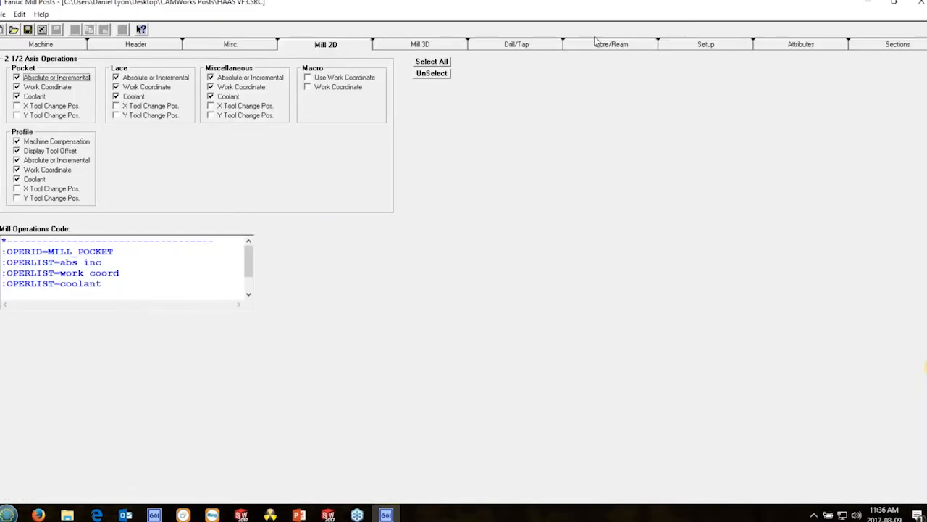
left_click(520, 45)
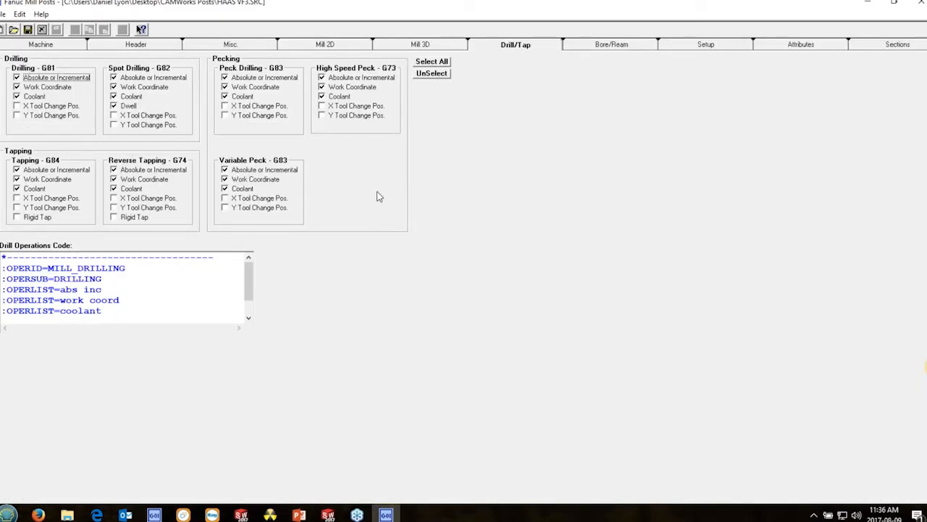
left_click(39, 218)
left_click(131, 217)
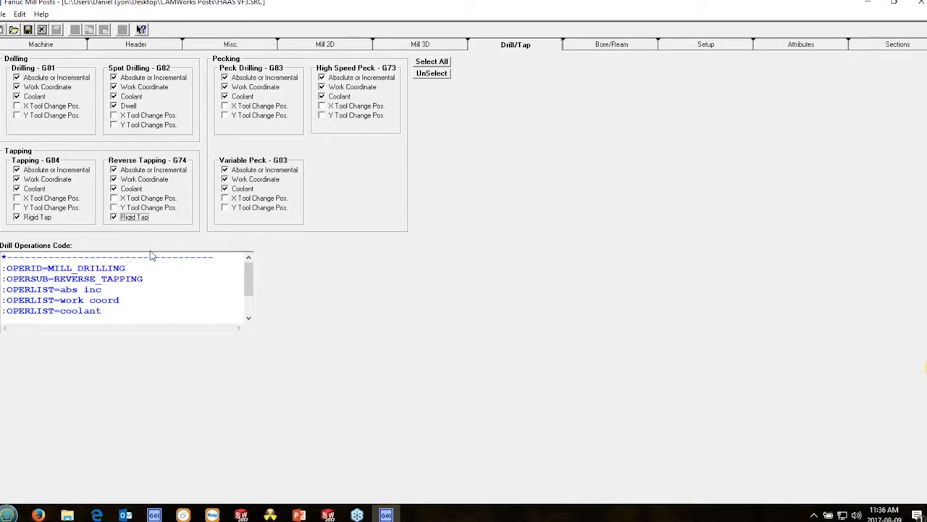
left_click_drag(248, 287, 248, 303)
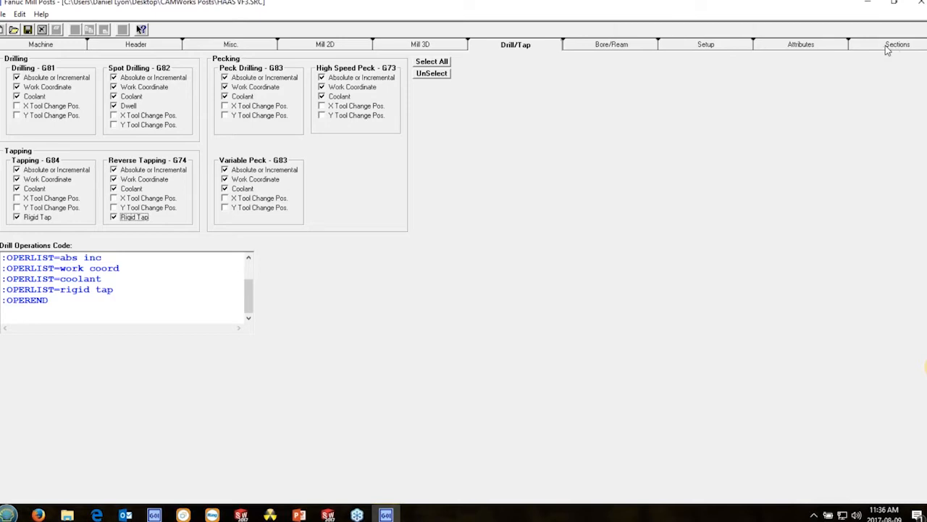
- Review the Bore/Ream and Setup options, and advance the PowerPoint show through the Setup slide 18 to the Attributes slide 19
left_click(621, 46)
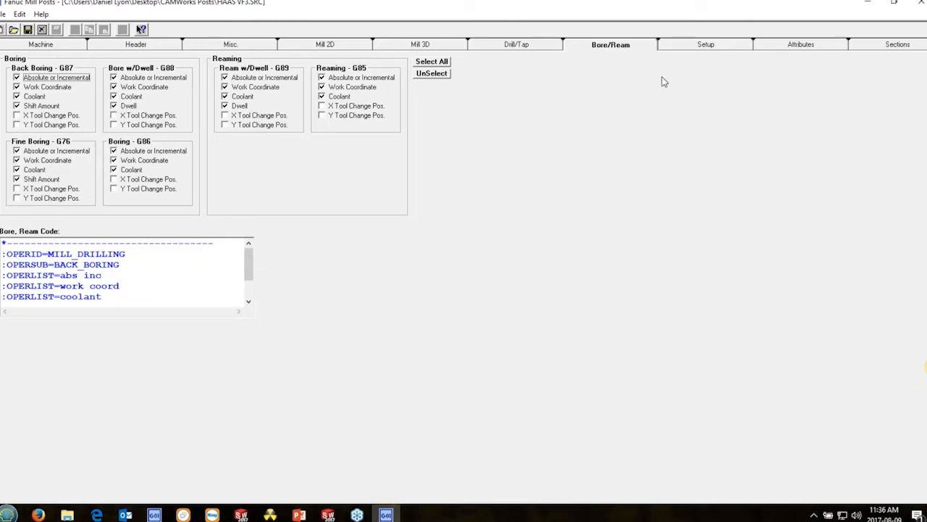
left_click(701, 44)
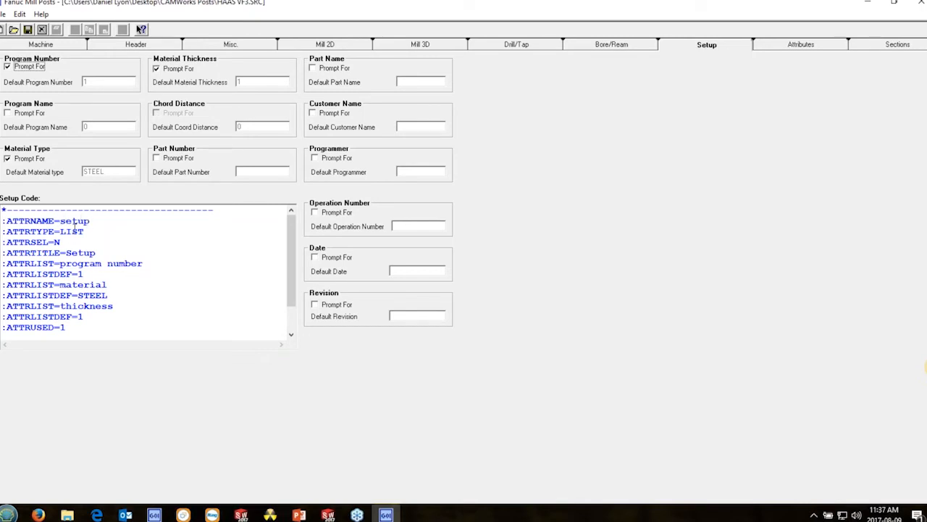
left_click(299, 514)
left_click(356, 263)
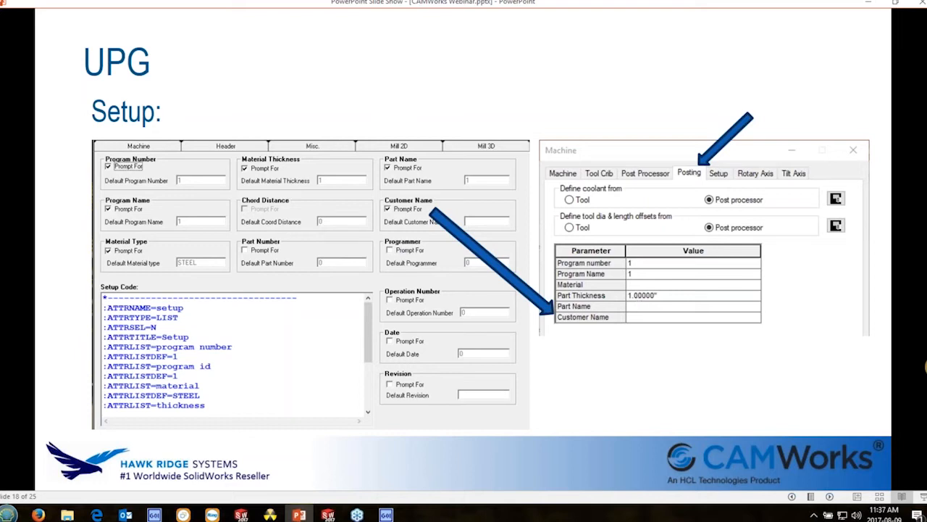
key("Right")
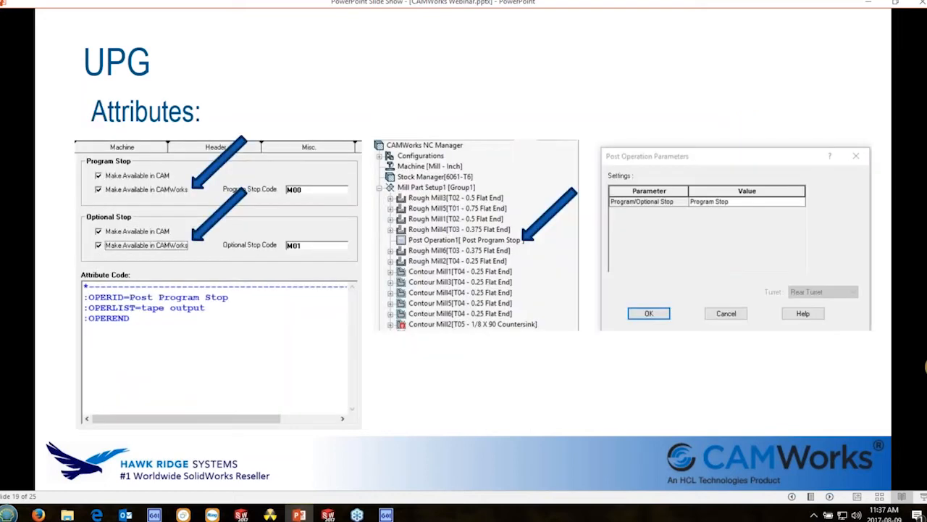
- Switch to the Universal Post Generator and make both Program Stop and Optional Stop available in CAMWorks
key("alt+Tab")
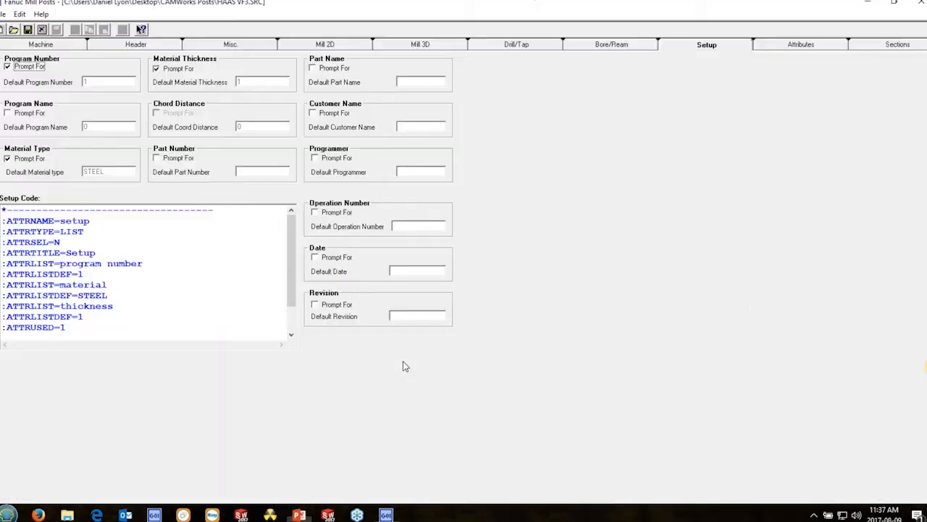
left_click(797, 45)
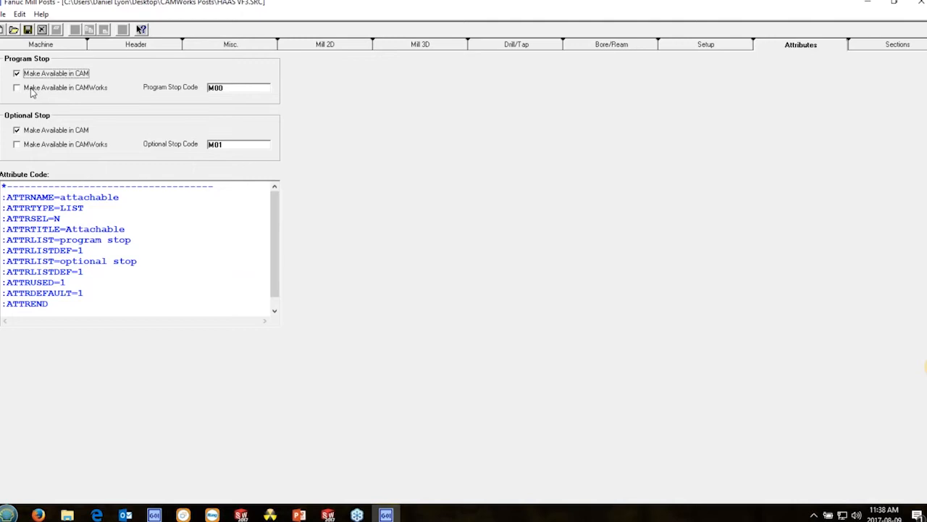
left_click(28, 90)
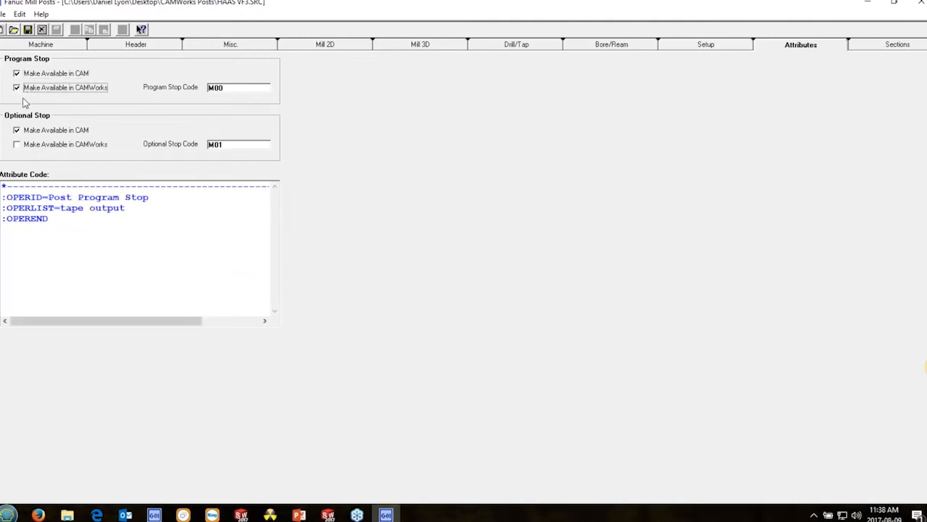
left_click(31, 145)
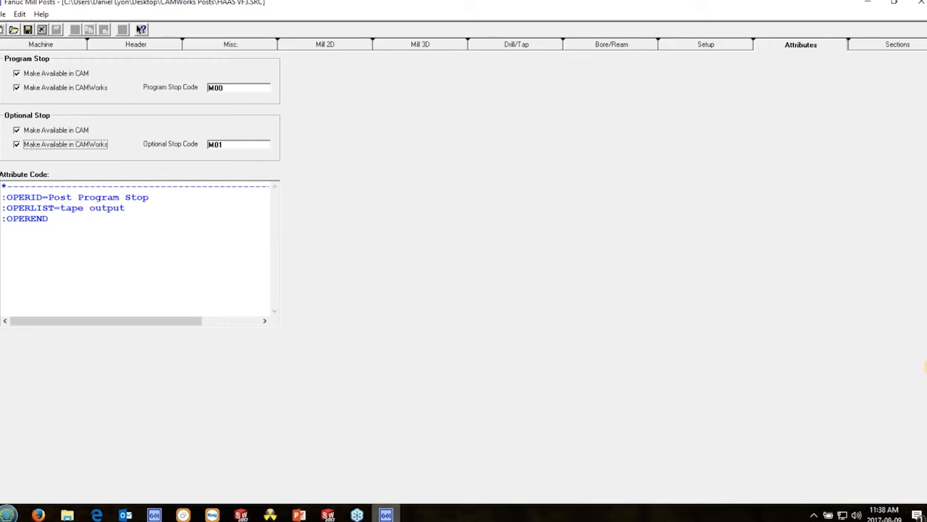
- Compare with the PowerPoint Attributes slide, view the post's Sections, and advance the slide show to the G-Code Structure slide 20
key("alt+Tab")
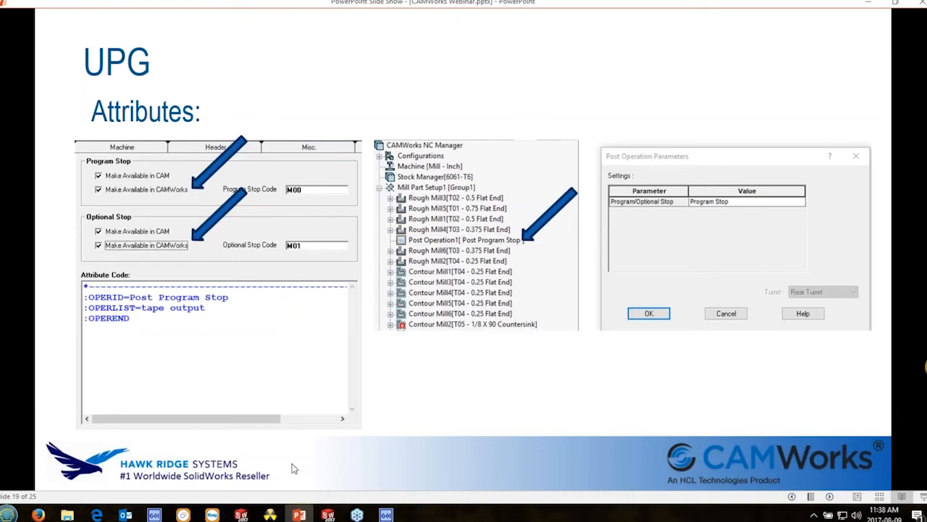
left_click(386, 513)
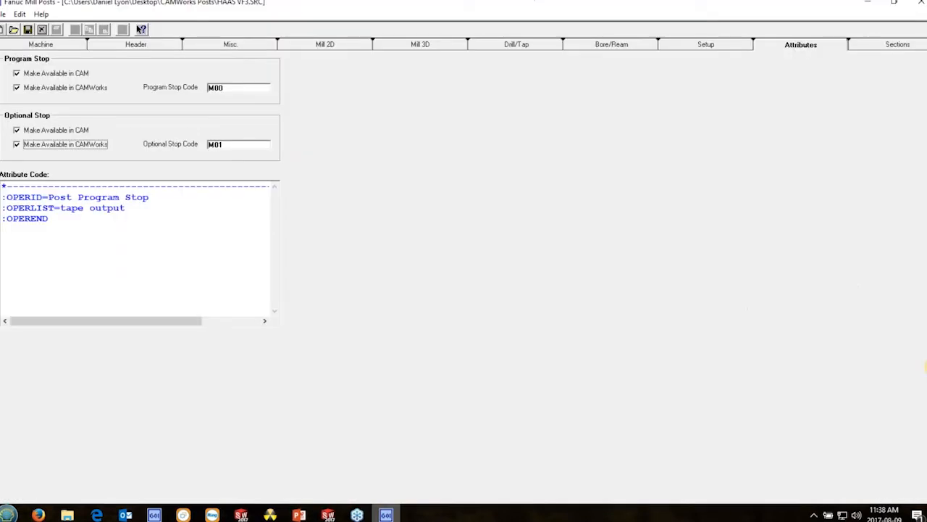
left_click(902, 48)
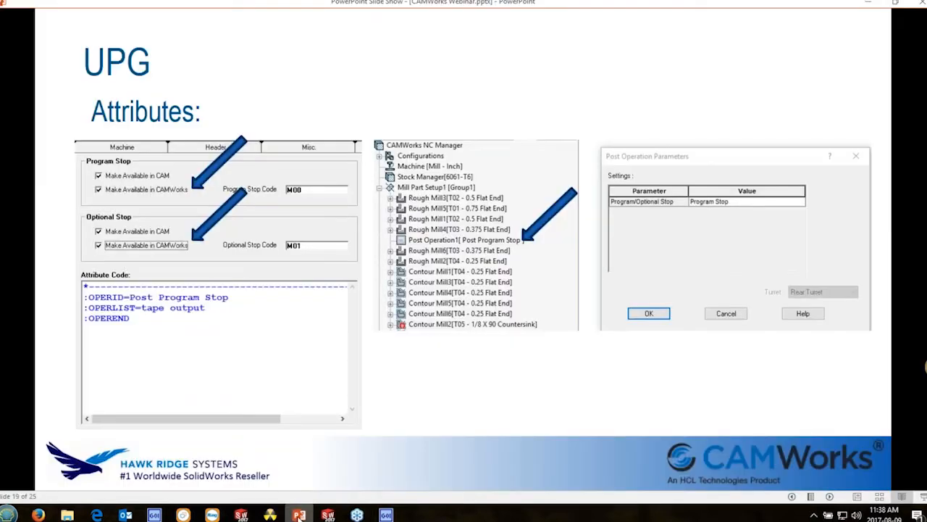
left_click(299, 514)
key("Right")
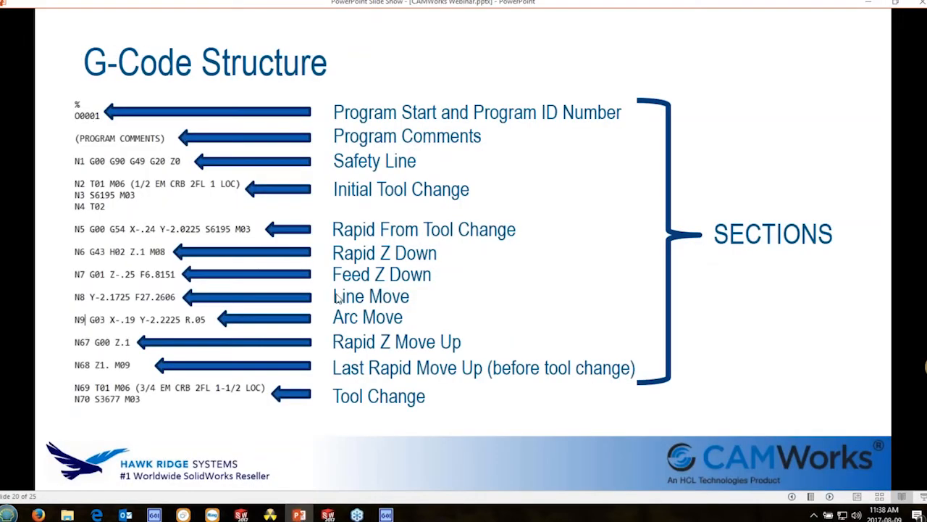
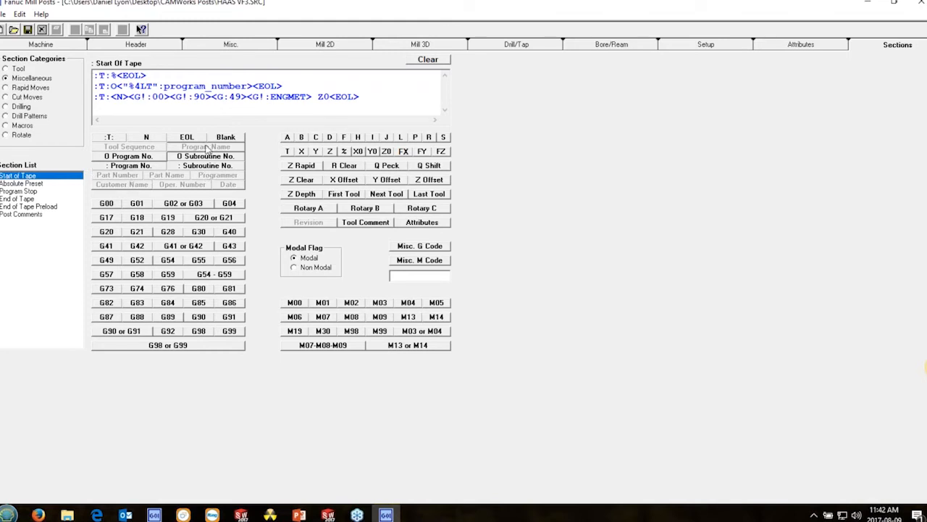
- Enable the setup prompts for Program Name, Part Name, Customer Name and Programmer, and check the related codes among the post's sections
left_click(682, 44)
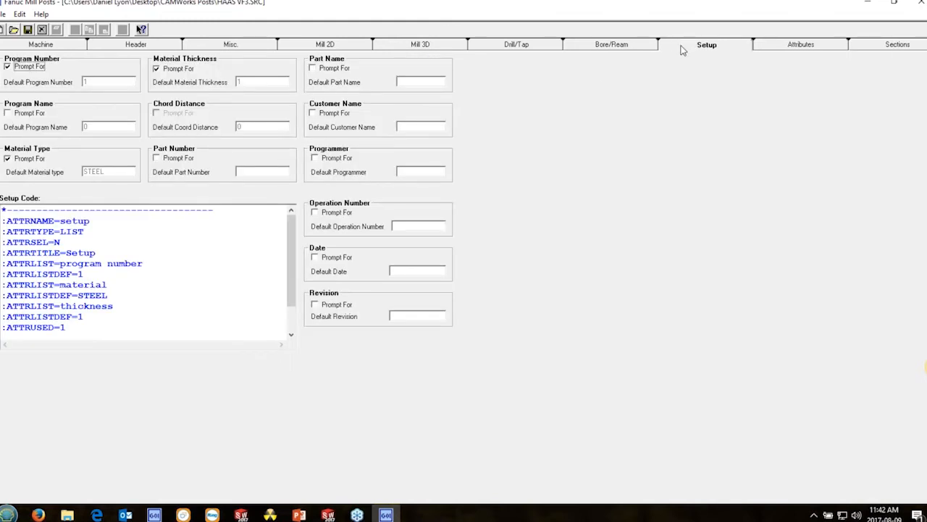
left_click(8, 114)
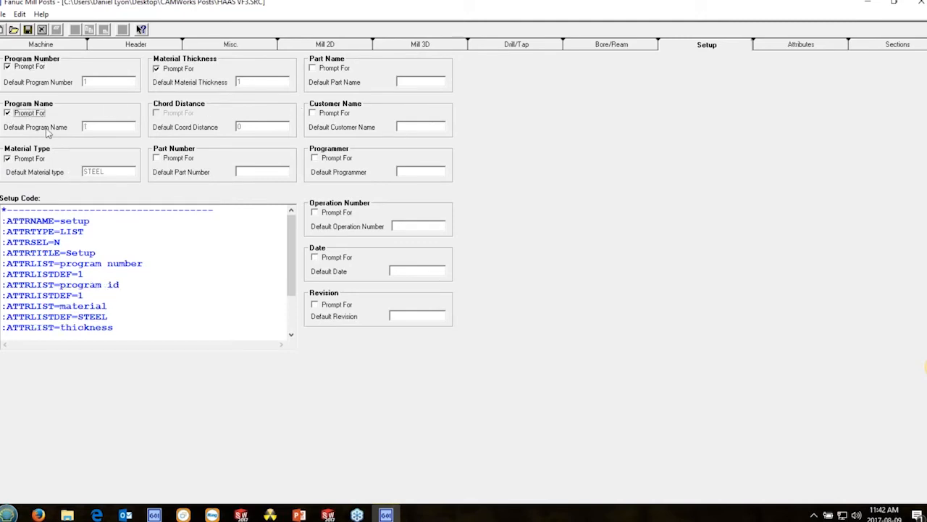
left_click(314, 69)
left_click(314, 114)
left_click(315, 158)
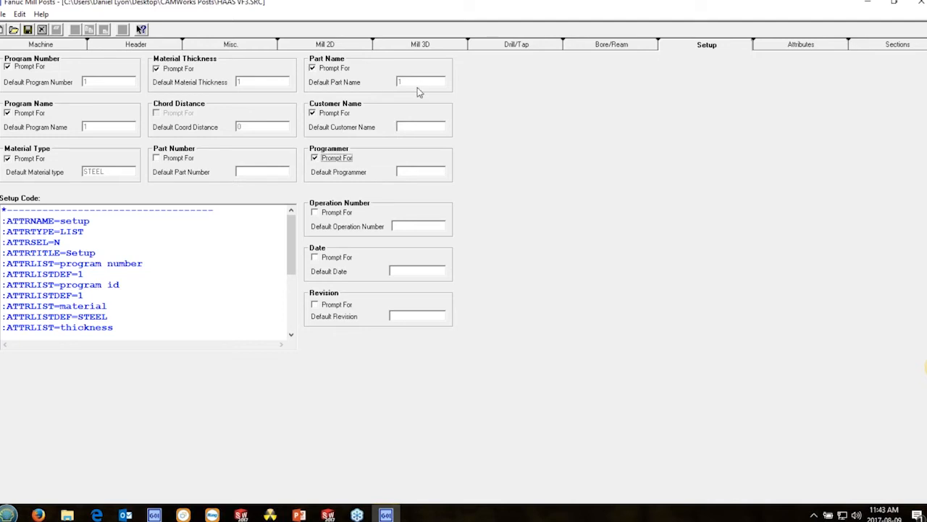
left_click(858, 46)
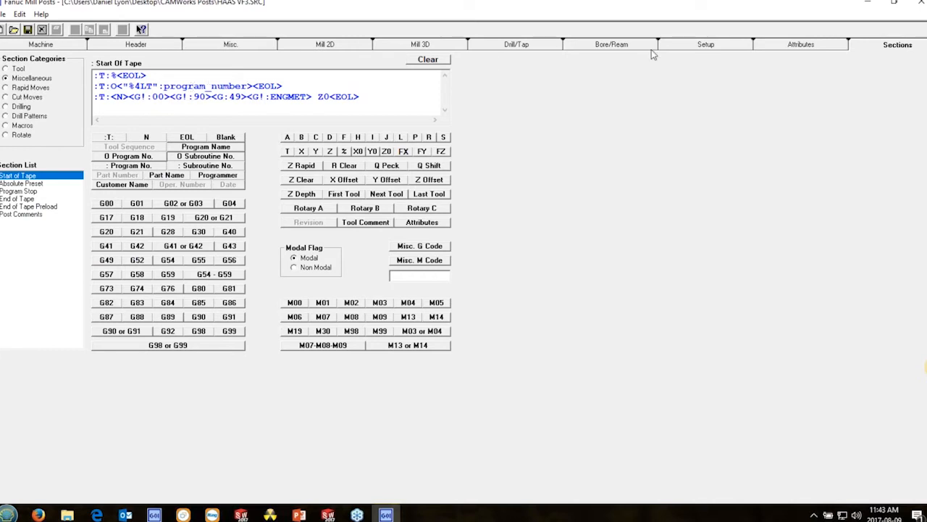
left_click(691, 51)
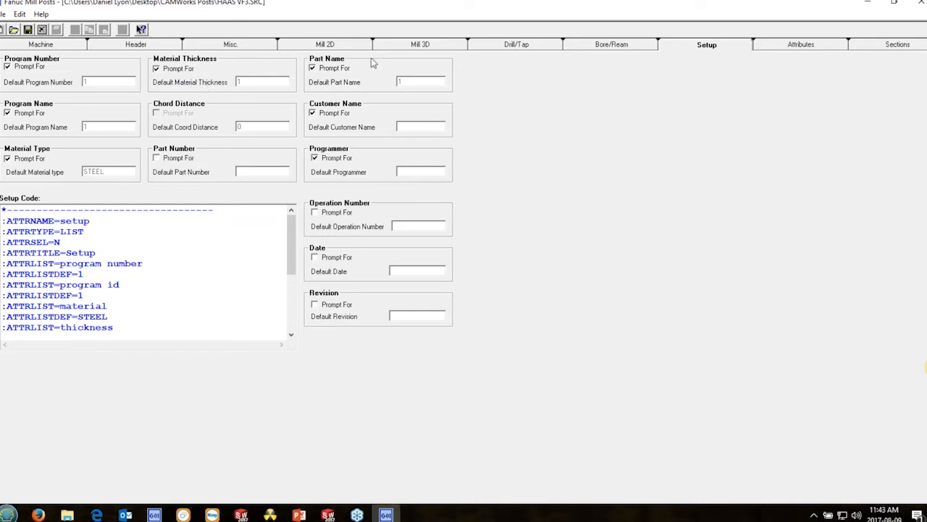
- Add a :T:<PROGRAM_NAME><EOL> line after the program number line in the Start of Tape section
left_click(864, 52)
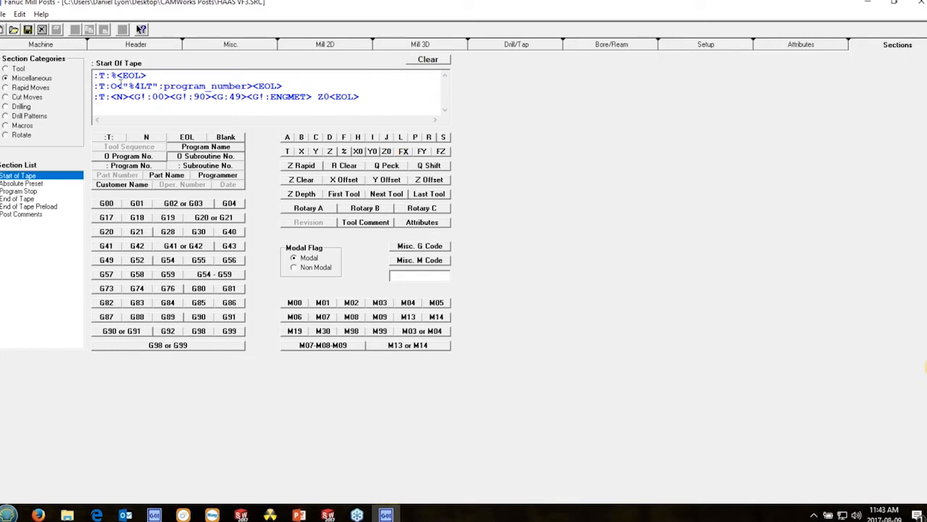
left_click(285, 85)
key("Return")
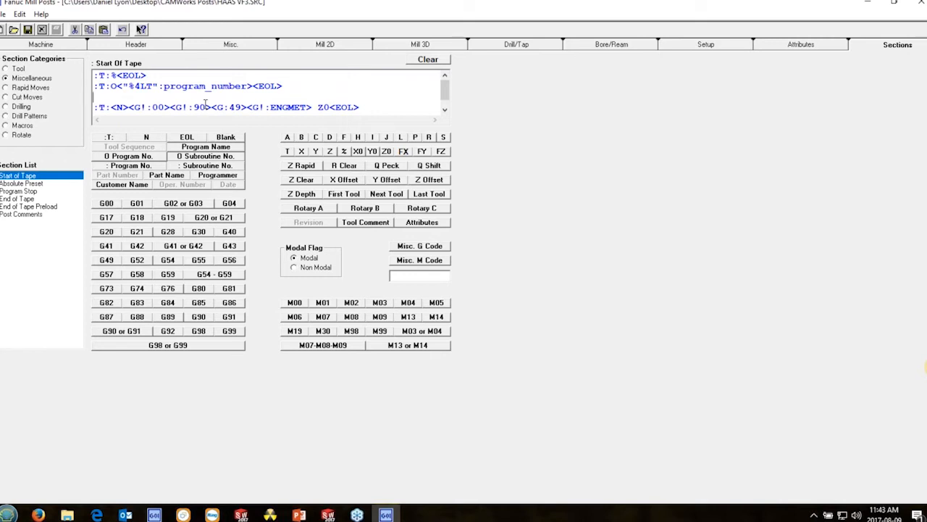
left_click(109, 138)
left_click(200, 149)
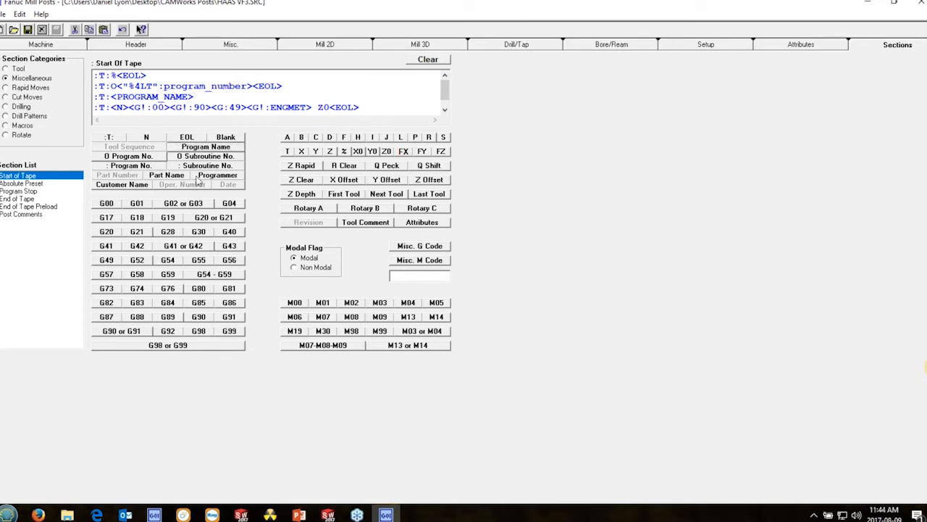
left_click(186, 139)
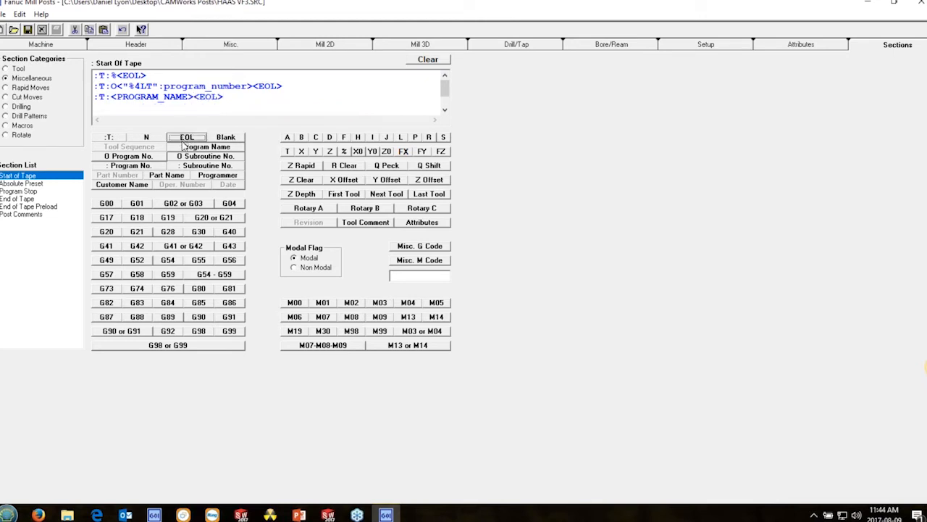
- Add a :T:<S_CUSTOMER_NAME><EOL> line below the program name line in Start of Tape
left_click(102, 96)
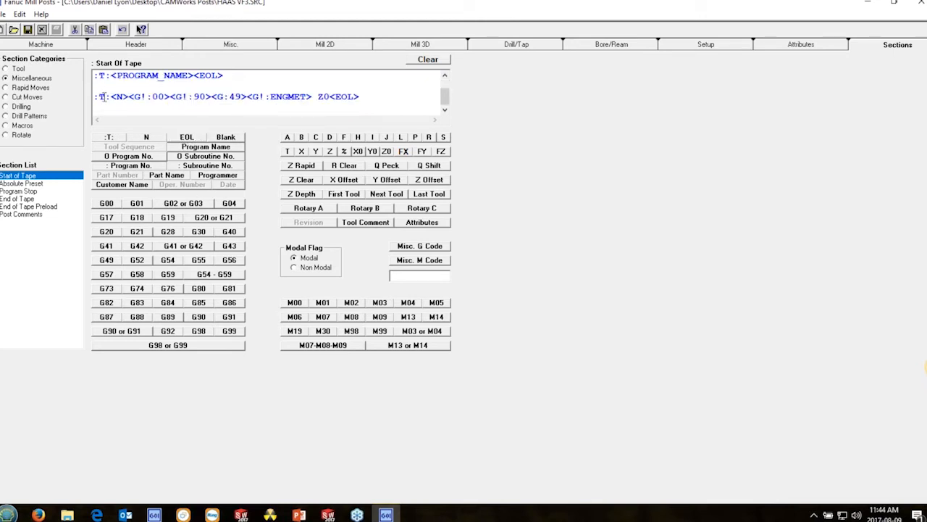
left_click(110, 138)
left_click(139, 187)
left_click(200, 141)
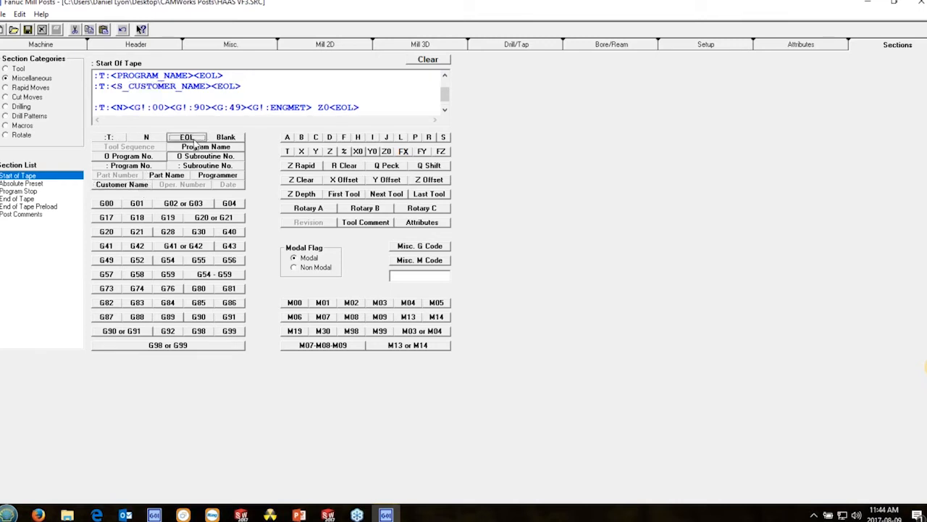
- Add a :T:<S_PROGRAMMER><EOL> line below the customer name line and remove the blank line after it
left_click(116, 97)
left_click(110, 138)
left_click(211, 181)
left_click(190, 138)
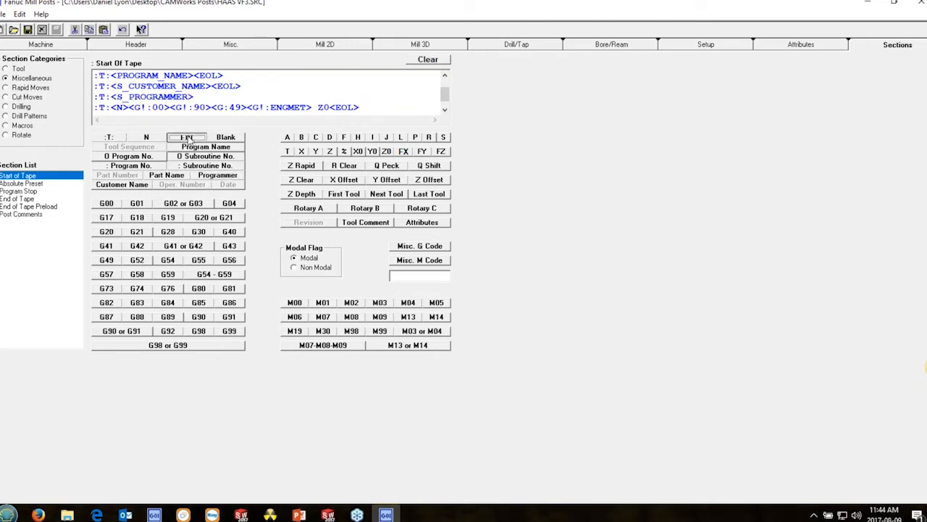
scroll(122, 94, "down", 1)
left_click(153, 89)
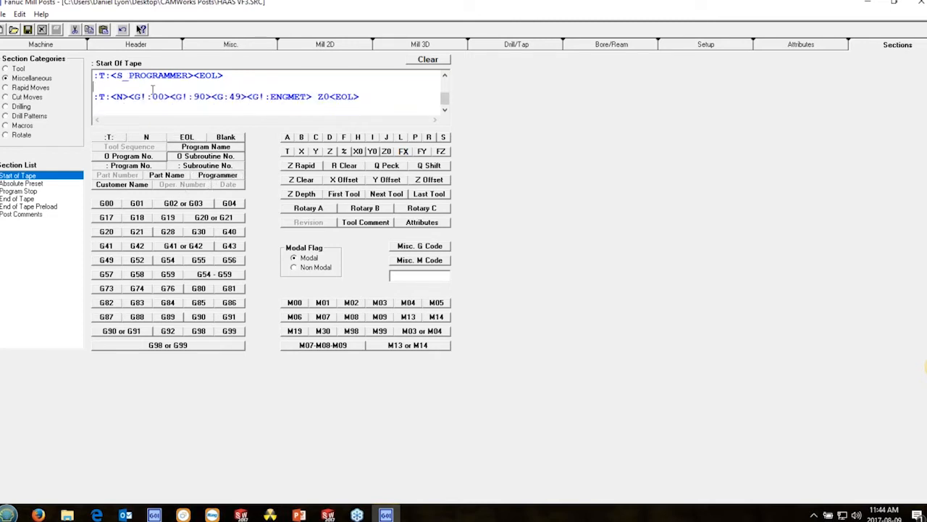
key("BackSpace")
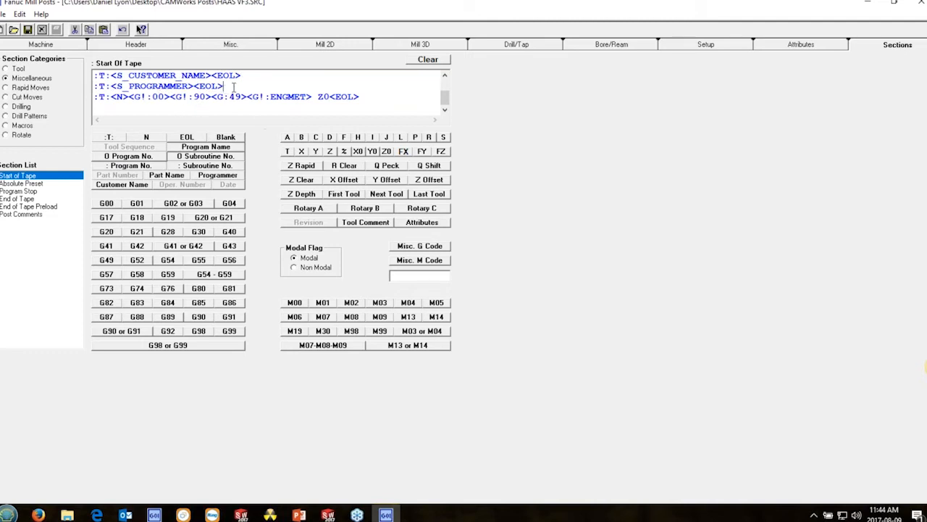
- Replace Z0 with modal G80 before the EOL in the G00 G90 G49 safety line of Start of Tape
scroll(236, 88, "up", 1)
scroll(135, 104, "down", 1)
left_click_drag(318, 99, 313, 99)
left_click(199, 290)
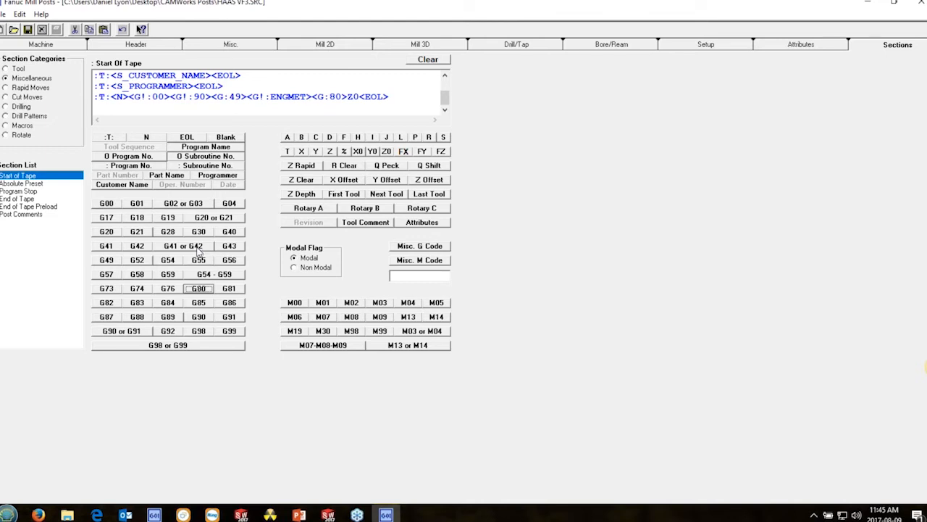
left_click(359, 97)
key("Delete")
key("Delete")
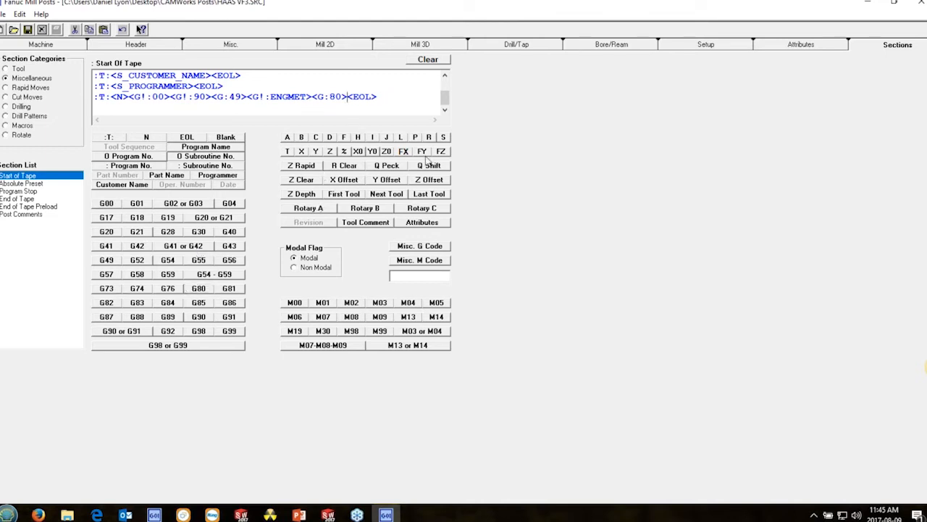
- Start a new :T:<N> line below the G80 safety line in Start of Tape
left_click(387, 99)
left_click(110, 138)
left_click(148, 138)
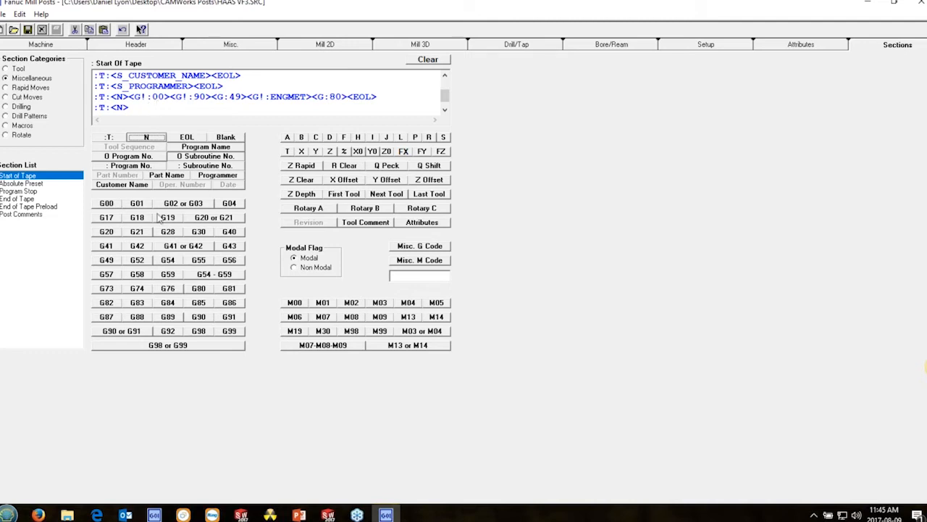
left_click(108, 204)
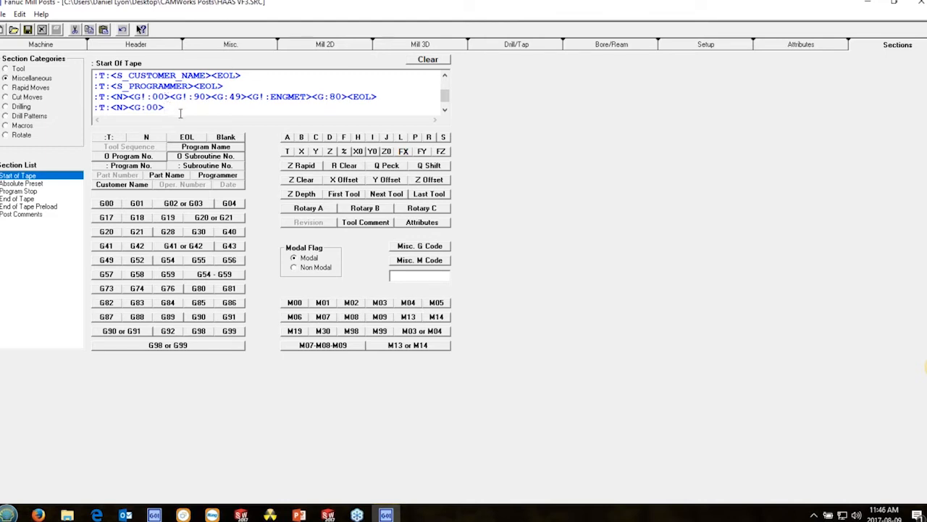
key("BackSpace")
key("BackSpace")
key("BackSpace")
key("BackSpace")
key("BackSpace")
key("BackSpace")
- Add non-modal G00 and non-modal G53 to the new Start of Tape line, adapting the G52 code for G53
left_click(308, 267)
left_click(106, 203)
left_click(174, 107)
left_click(137, 261)
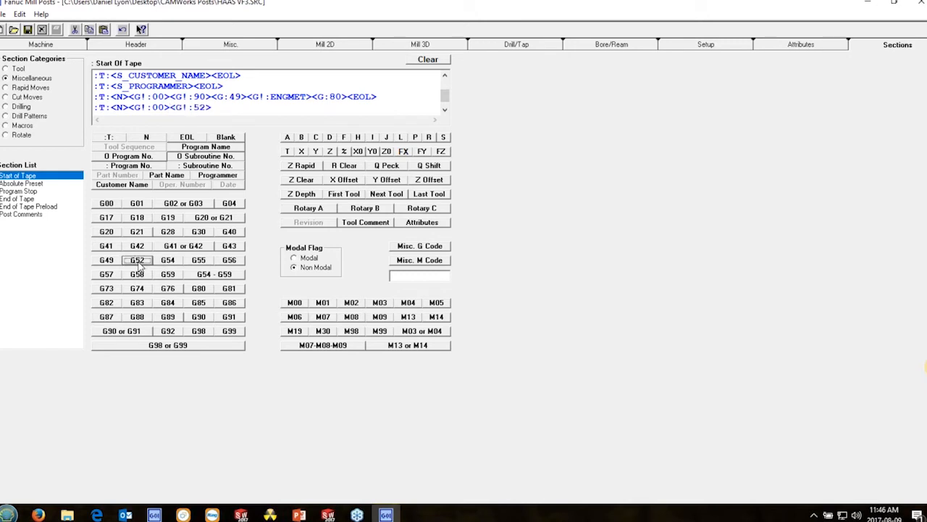
key("Left")
key("BackSpace")
type("3")
- Complete the G53 line with non-modal G90, Z0 and an EOL, and review the Start of Tape section
left_click(201, 321)
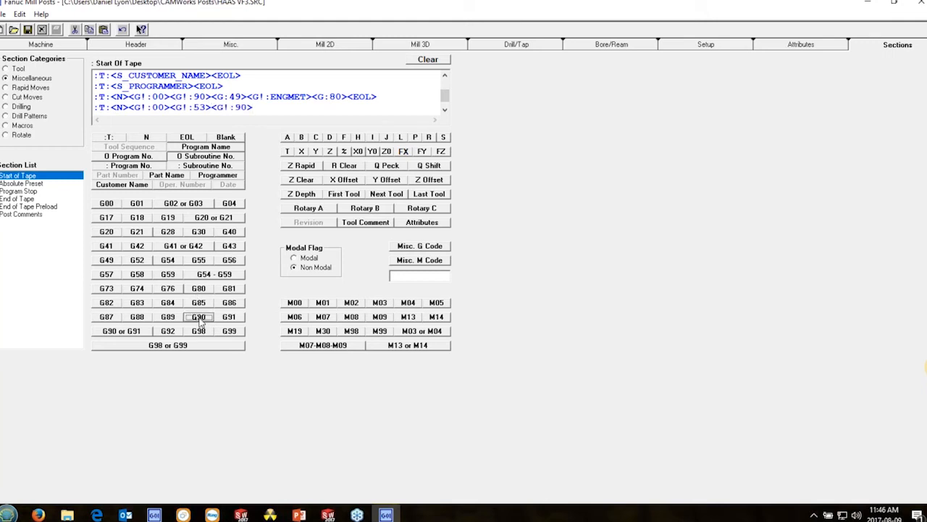
left_click(386, 151)
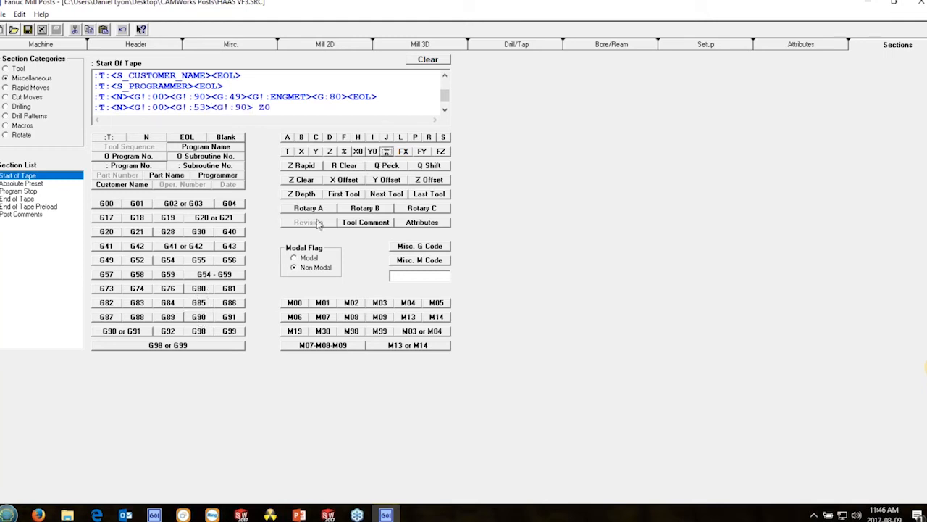
left_click(188, 138)
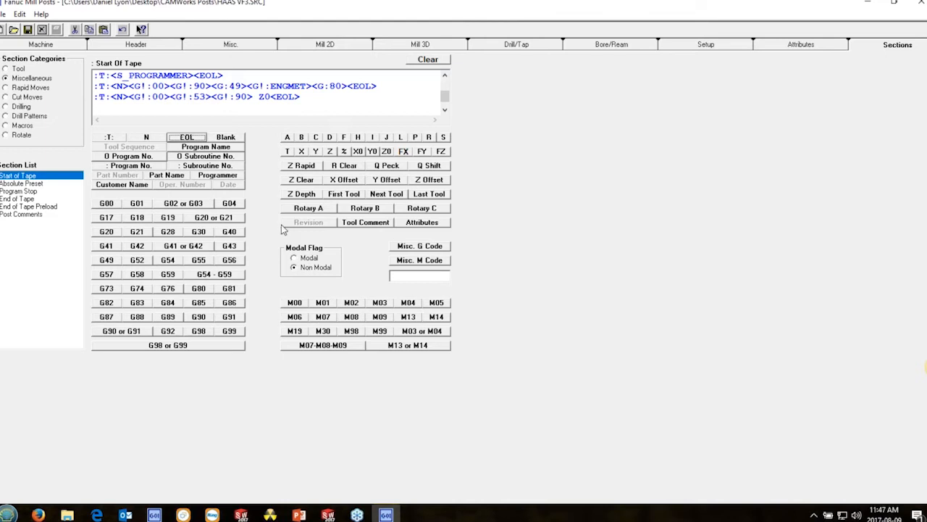
scroll(213, 93, "up", 2)
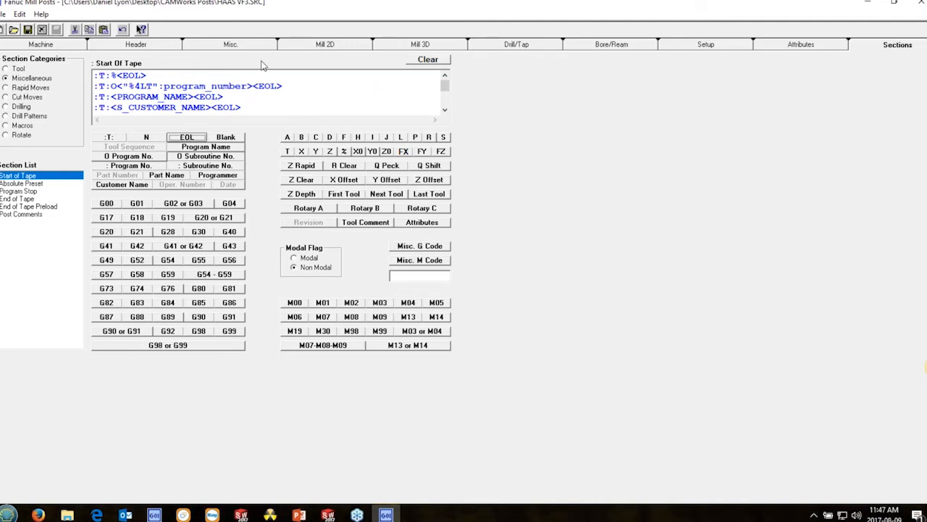
- Set the post's sequence output to Sequence Number by Tool in the miscellaneous settings
left_click(230, 44)
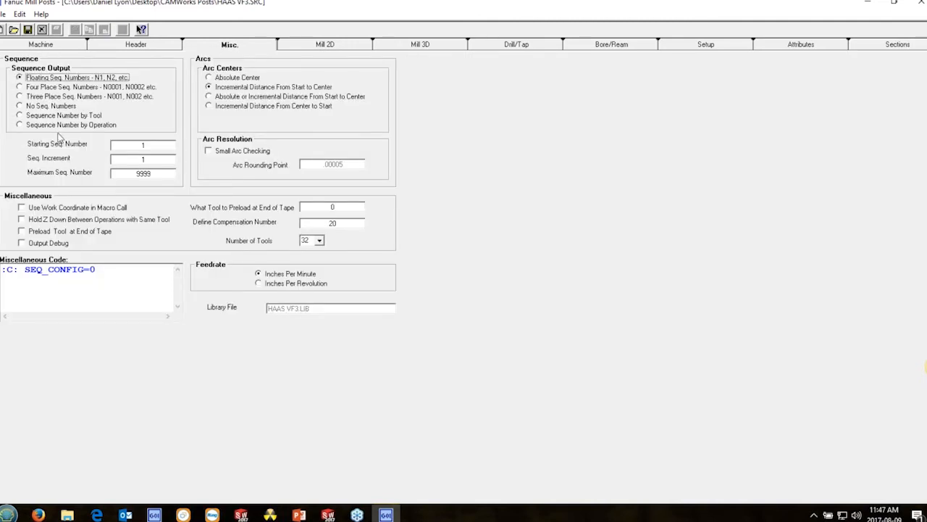
left_click(34, 116)
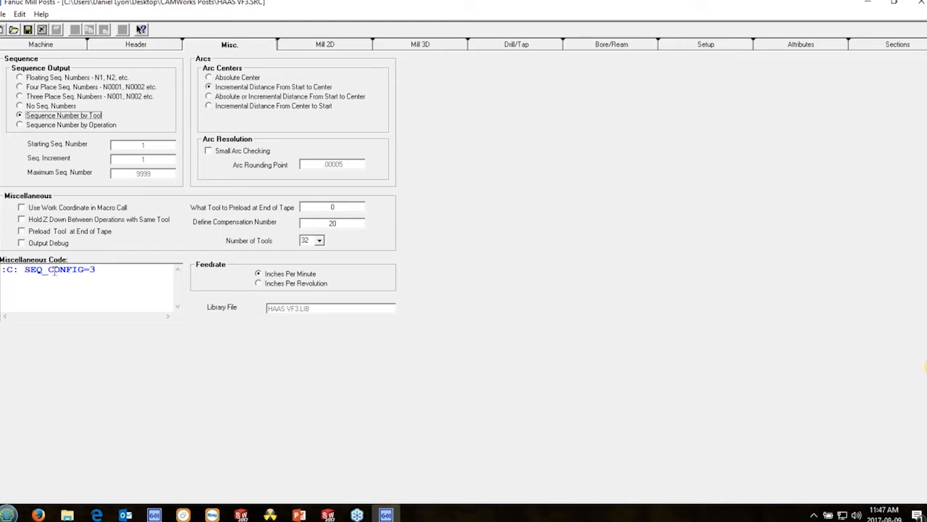
left_click(57, 108)
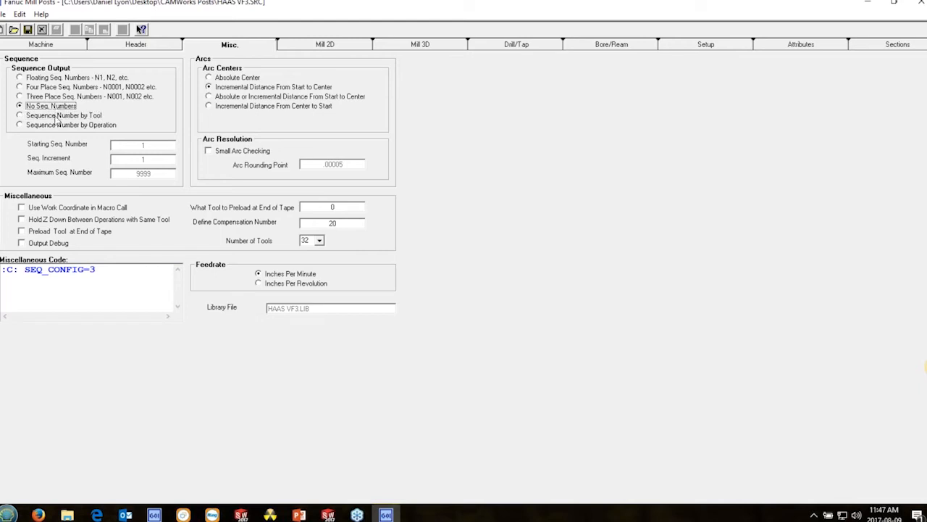
left_click(54, 117)
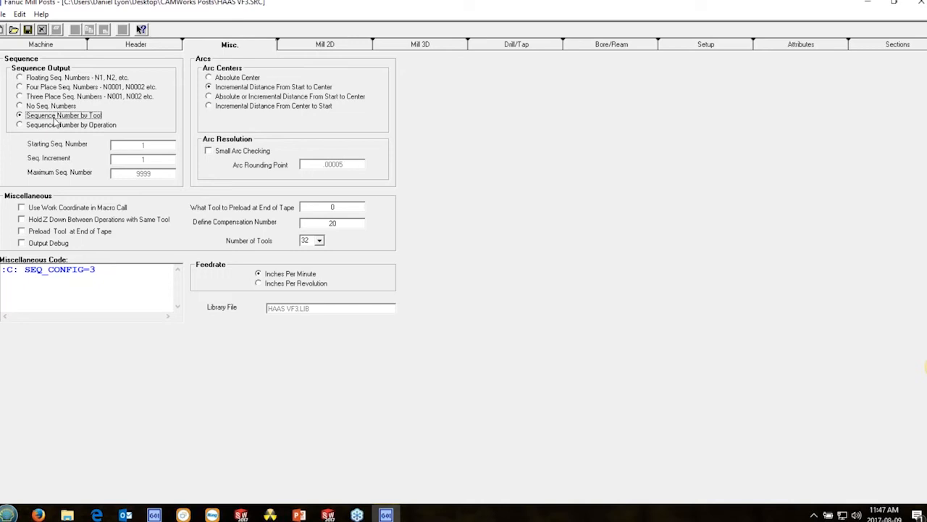
- Insert the tool sequence code N<%:TOOL> after <N> in the first line of the Init Tool Change section
left_click(887, 45)
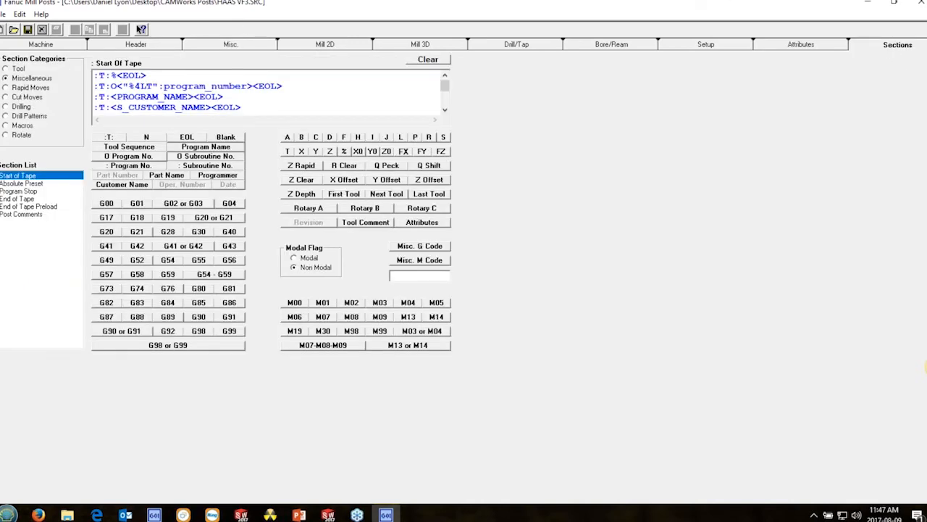
left_click(8, 69)
left_click(35, 176)
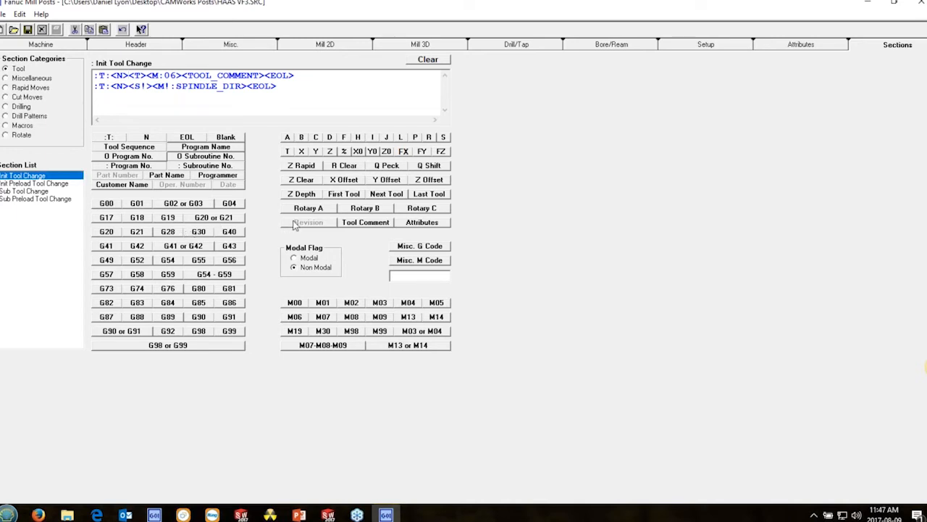
left_click(135, 152)
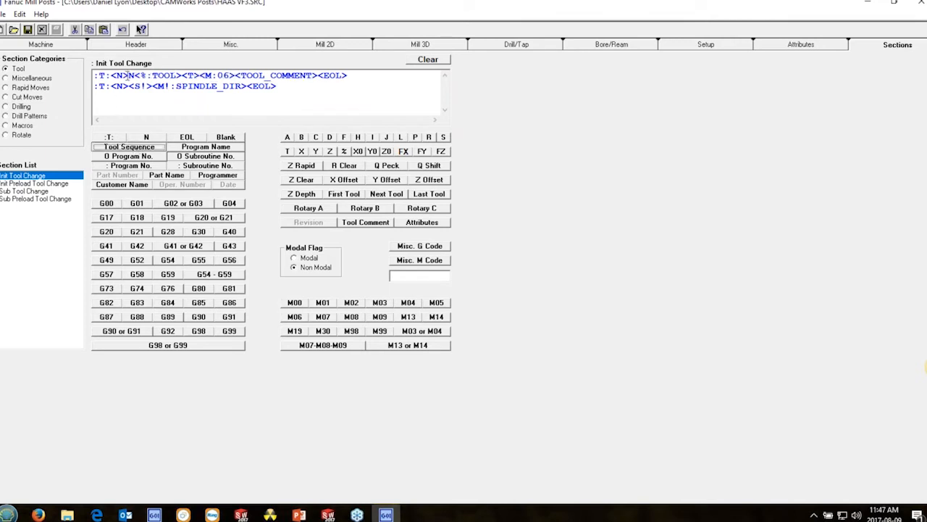
left_click_drag(110, 76, 128, 76)
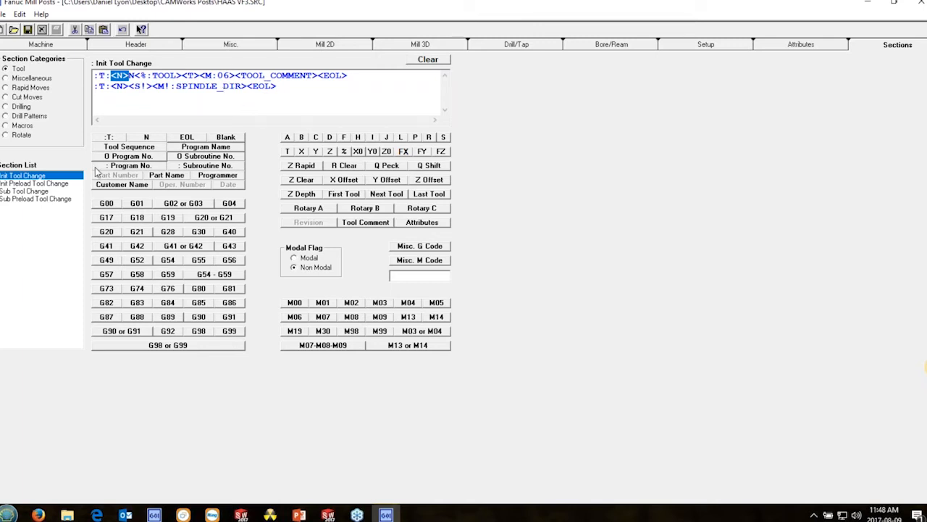
- Copy both Init Tool Change lines into the Init Preload Tool Change section, replacing its placeholder text
left_click_drag(290, 87, 84, 68)
key("ctrl+c")
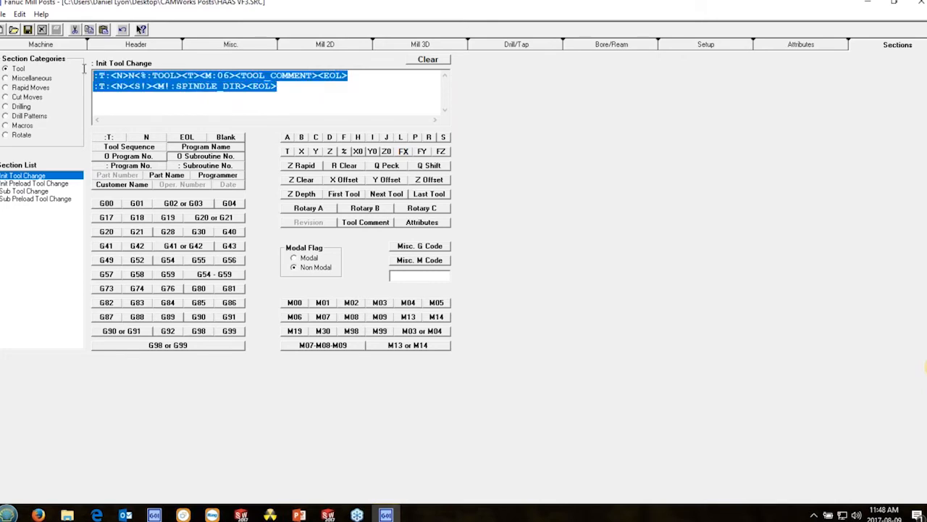
left_click(51, 184)
left_click_drag(141, 92, 76, 75)
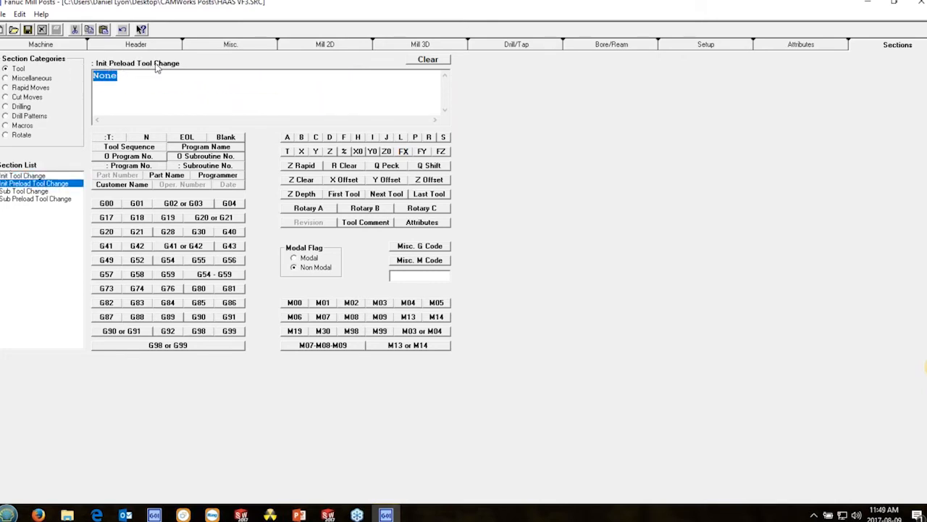
type(":T:<N><%:TOOL><T><M:06><TOOL_COMMENT><EOL> :T:<N><S!><M!:SPINDLE_DIR><EOL>")
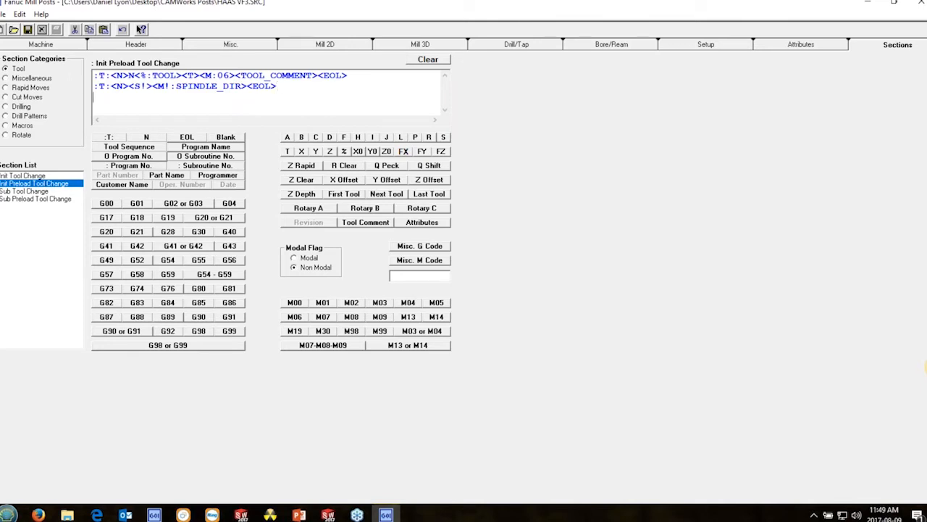
- Add a third line :T:<N><T!:NEXT_TOOL><EOL> to the Init Preload Tool Change section
left_click(109, 137)
left_click(147, 137)
left_click(386, 193)
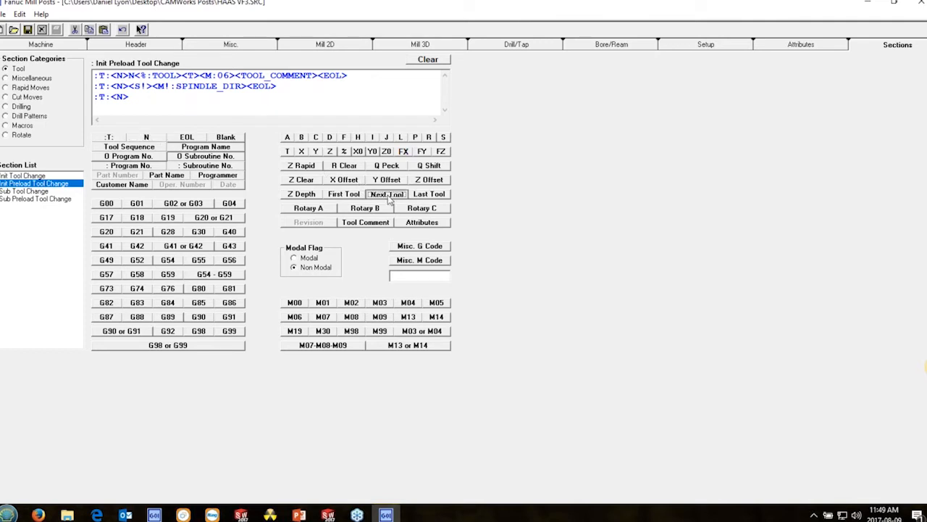
left_click(180, 137)
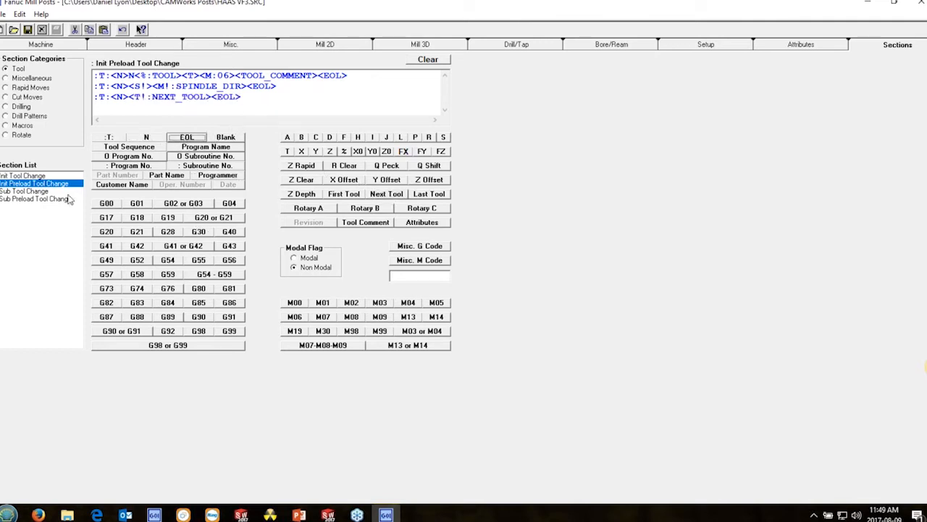
- Insert the tool sequence code N<%:TOOL> after <N> in the first line of the Sub Tool Change section
left_click(34, 192)
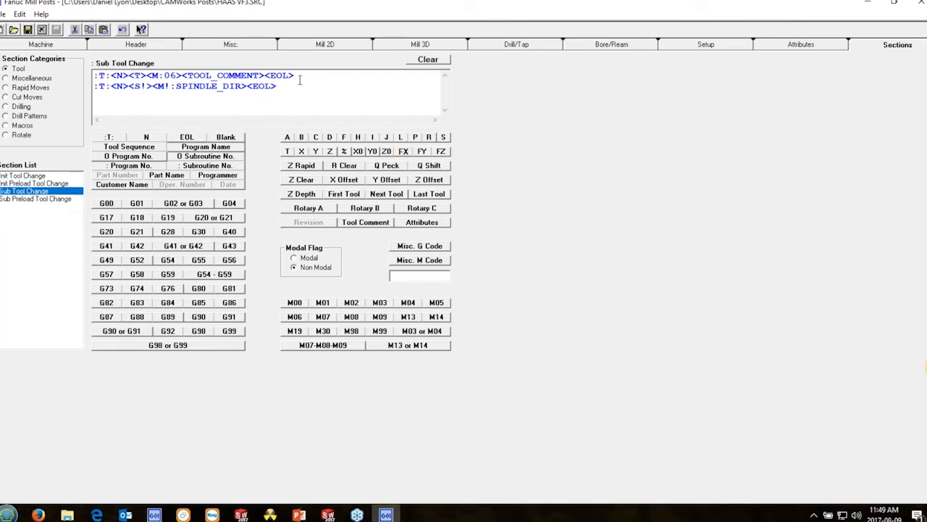
left_click_drag(289, 89, 95, 75)
left_click(145, 147)
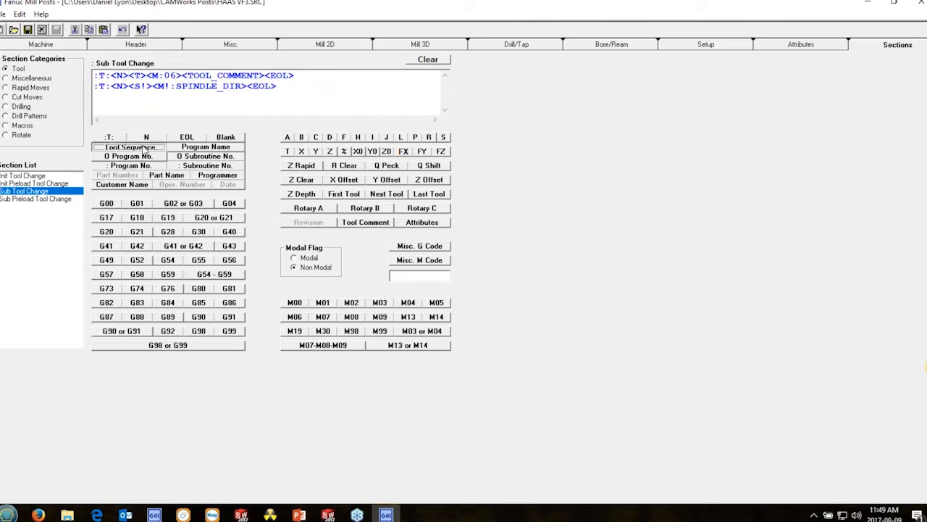
- Copy both Sub Tool Change lines into the Sub Preload Tool Change section, replacing its placeholder text
left_click_drag(308, 87, 61, 80)
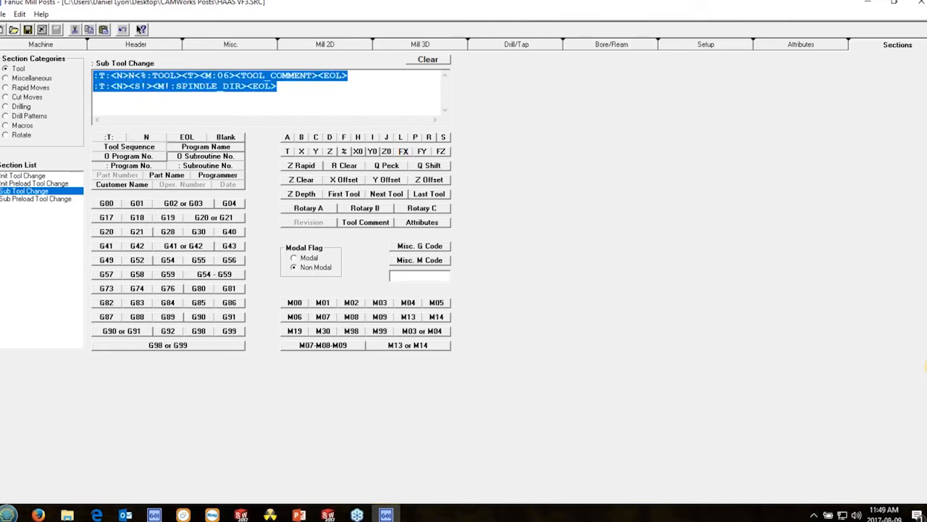
left_click(51, 199)
double_click(114, 76)
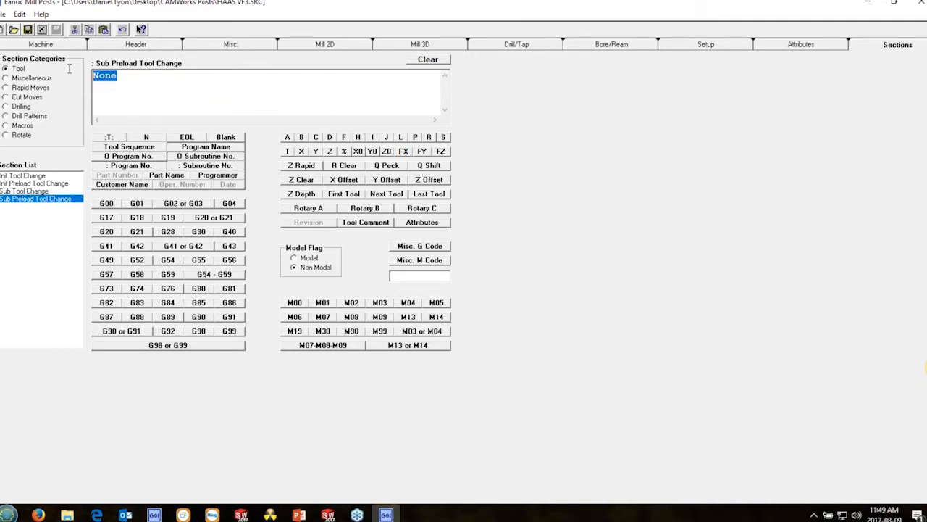
key("ctrl+v")
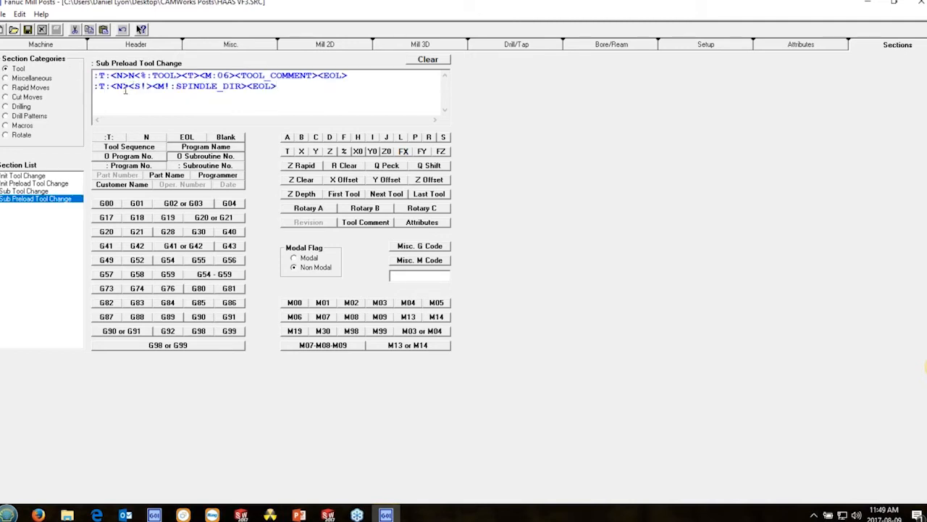
- Add a third line :T:<T!:NEXT_TOOL><EOL> to the Sub Preload Tool Change section
left_click(108, 137)
left_click(386, 194)
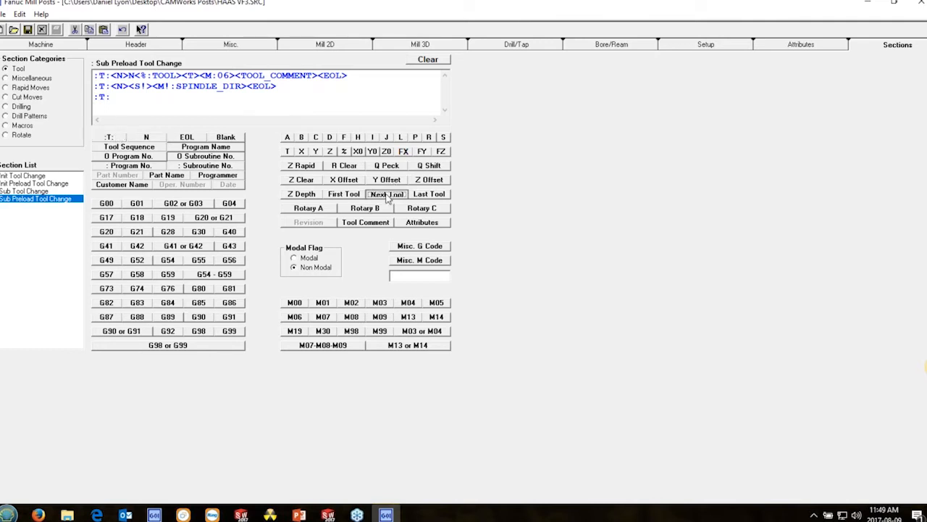
left_click(187, 137)
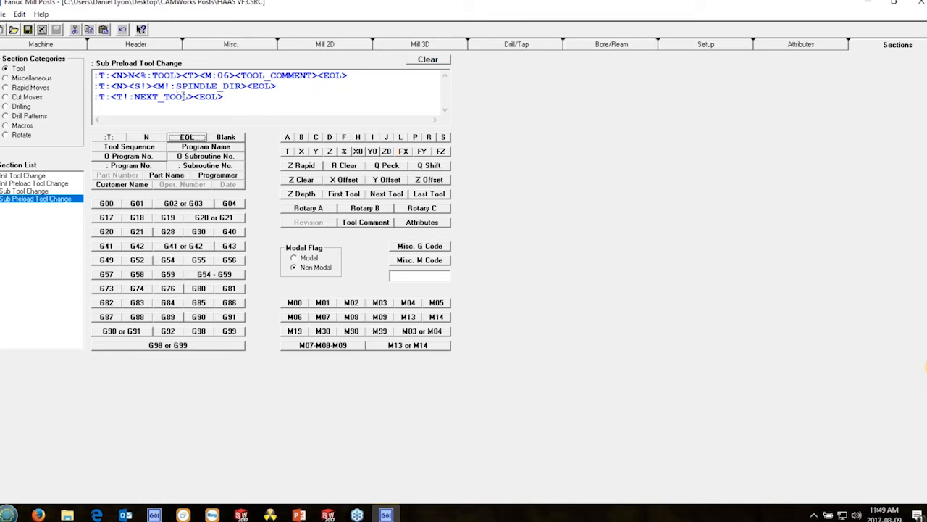
- Set Define Compensation Number to 0 in the miscellaneous settings and return to the post sections
left_click(244, 47)
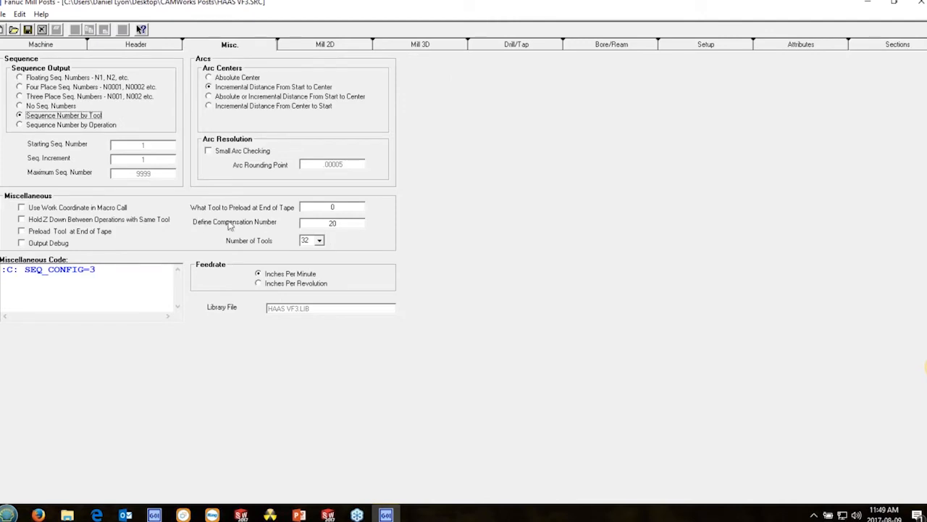
double_click(338, 222)
type("0")
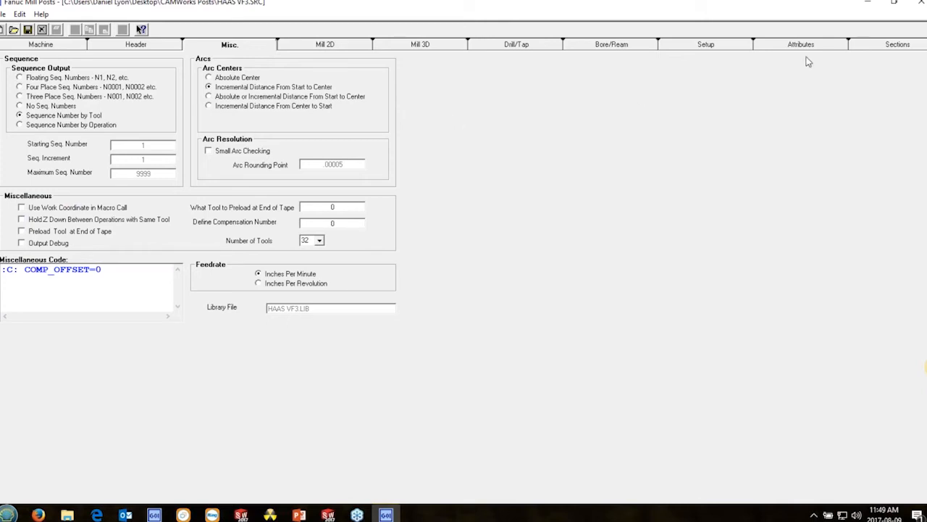
left_click(898, 45)
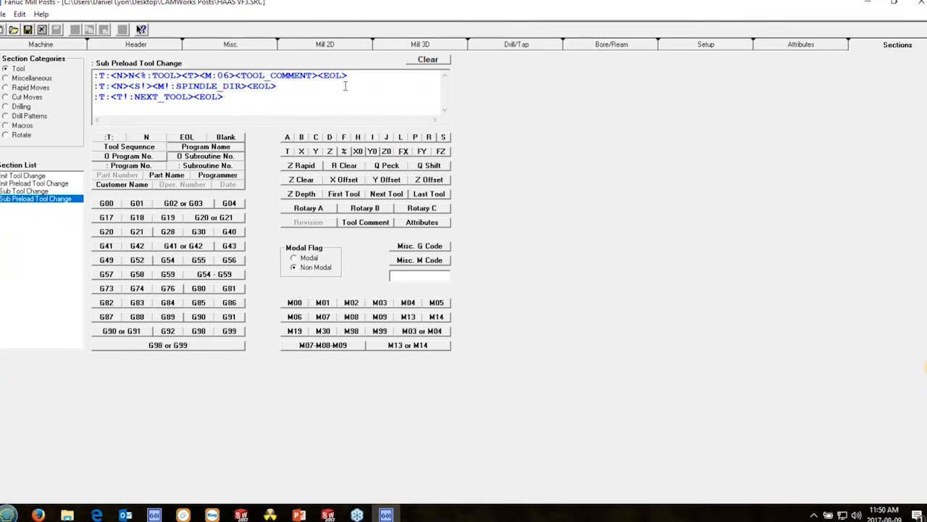
- Check the Rigid Tap options and copy the Tapping Cycle line into the Rigid Tapping Cycle section, replacing its placeholder text
left_click(519, 48)
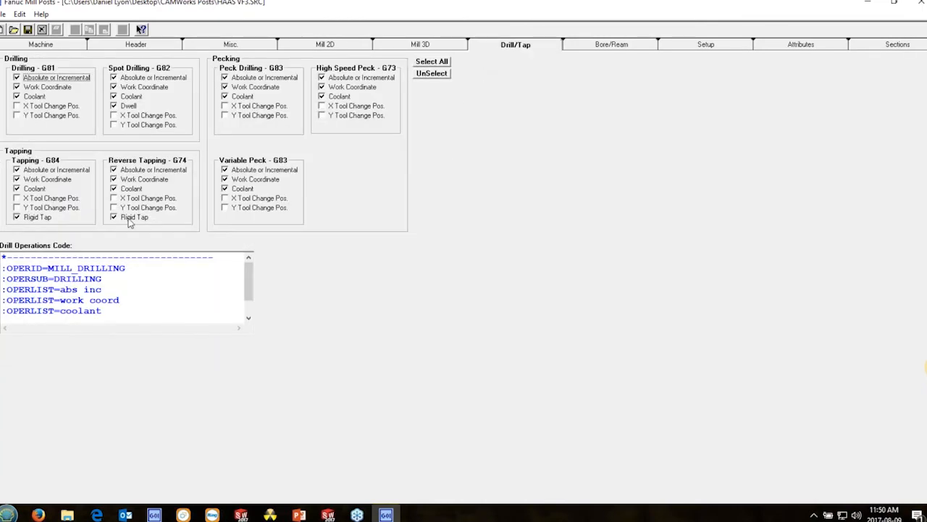
left_click(883, 46)
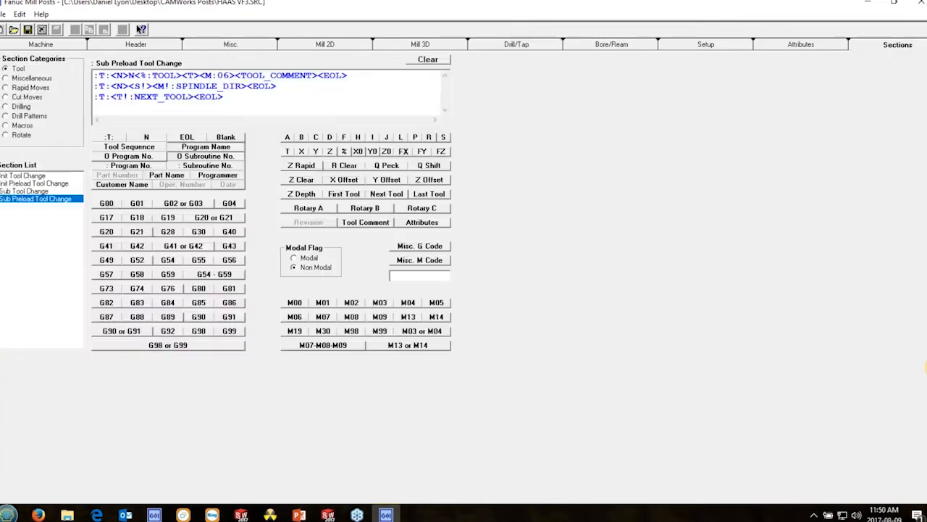
left_click(11, 107)
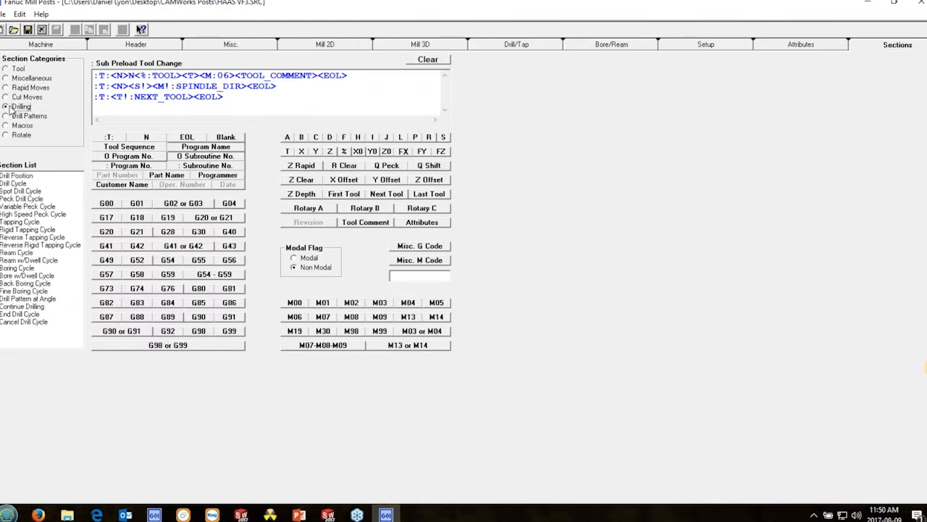
left_click(26, 229)
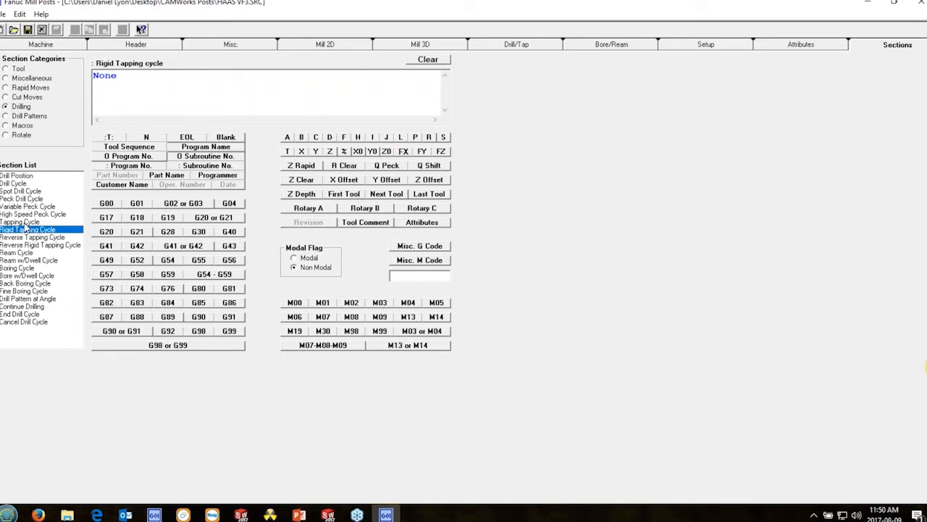
left_click(22, 222)
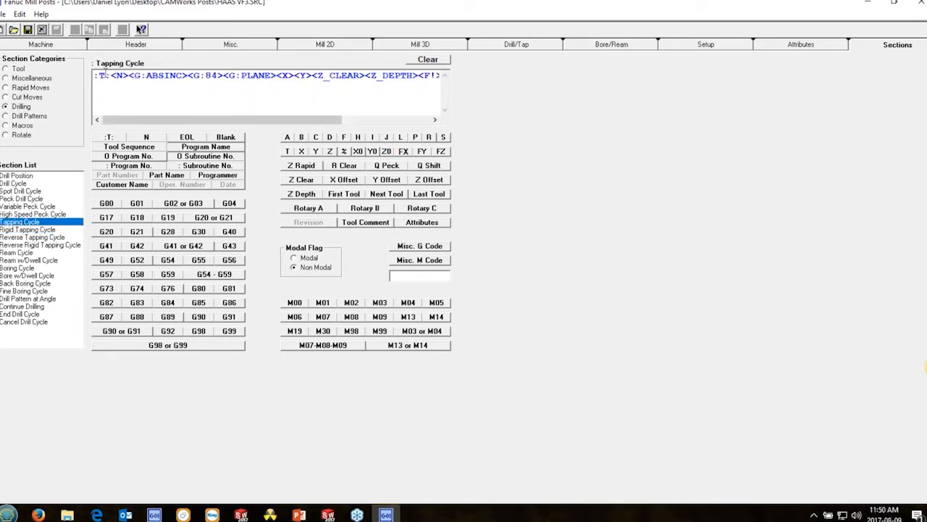
left_click_drag(93, 74, 479, 80)
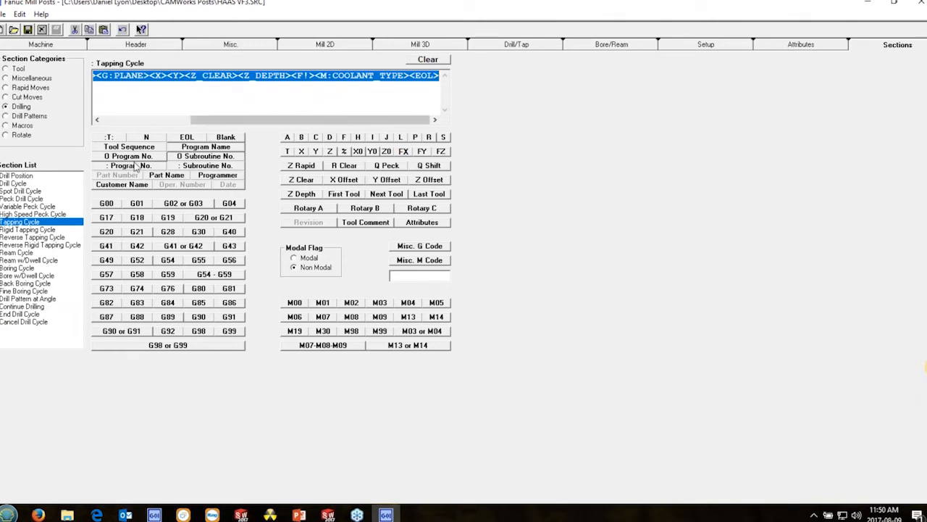
left_click(29, 230)
left_click(149, 74)
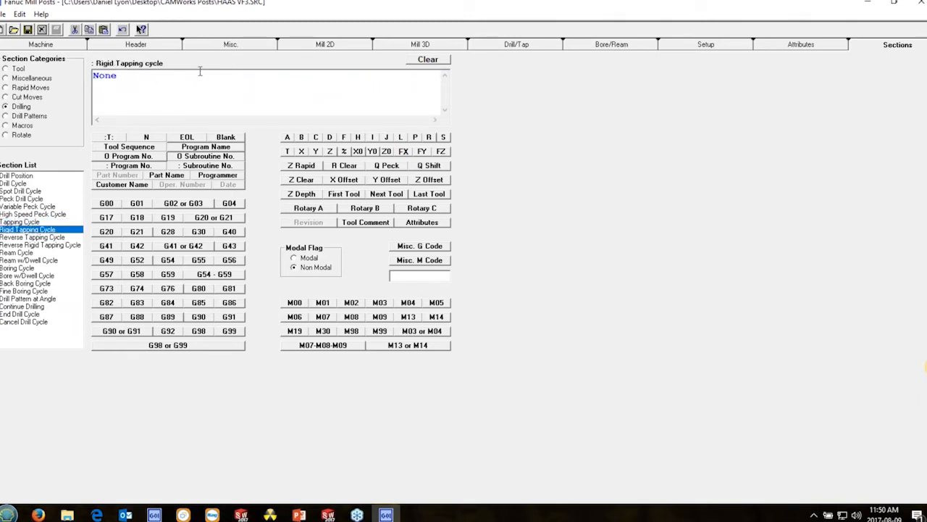
key("ctrl+v")
- Insert the line :T:<N><M!:29><EOL> above the G84 line in the Rigid Tapping Cycle section, leaving no blank line between them
left_click_drag(195, 119, 102, 120)
left_click(96, 75)
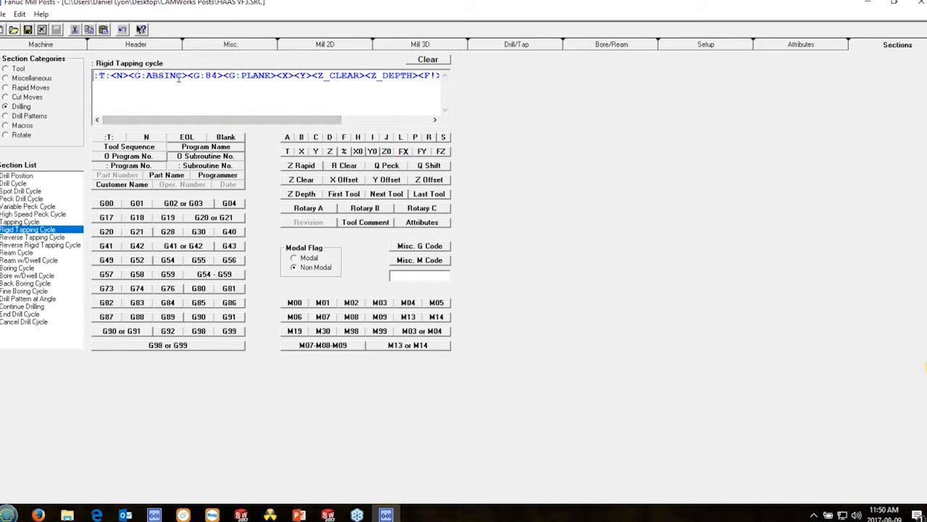
key("Return")
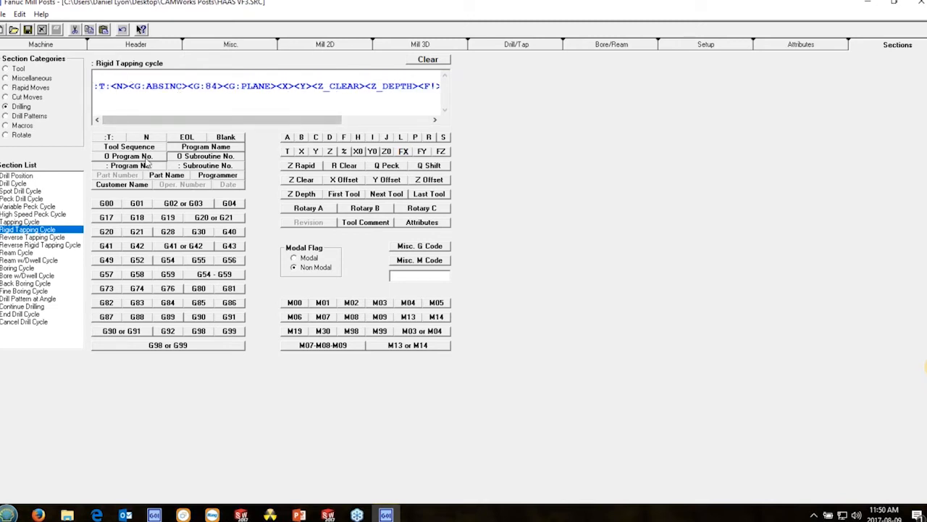
left_click(110, 137)
left_click(149, 138)
left_click(136, 76)
left_click(424, 275)
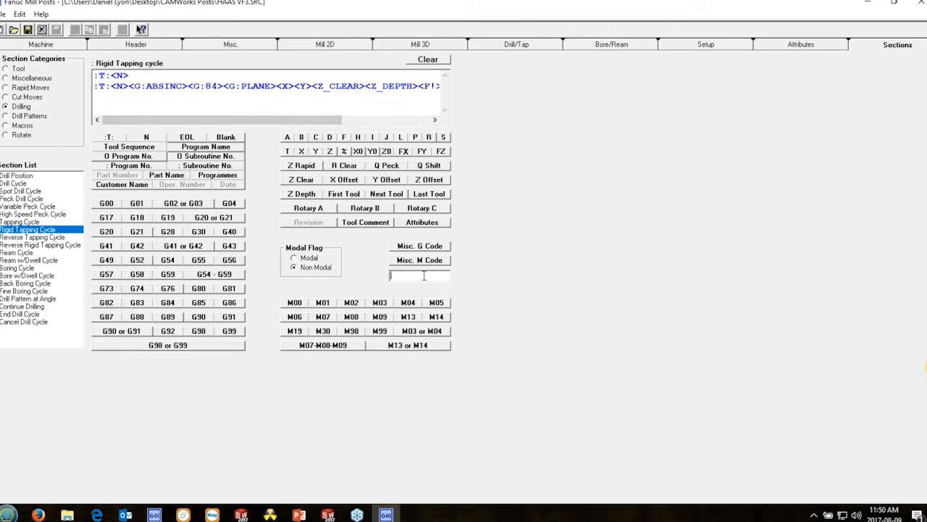
type("29")
left_click(413, 261)
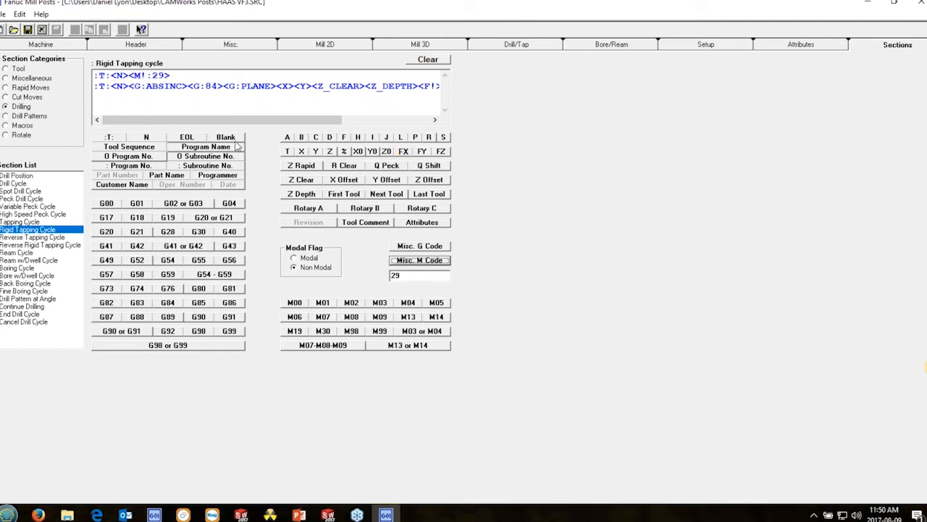
left_click(188, 139)
left_click(166, 85)
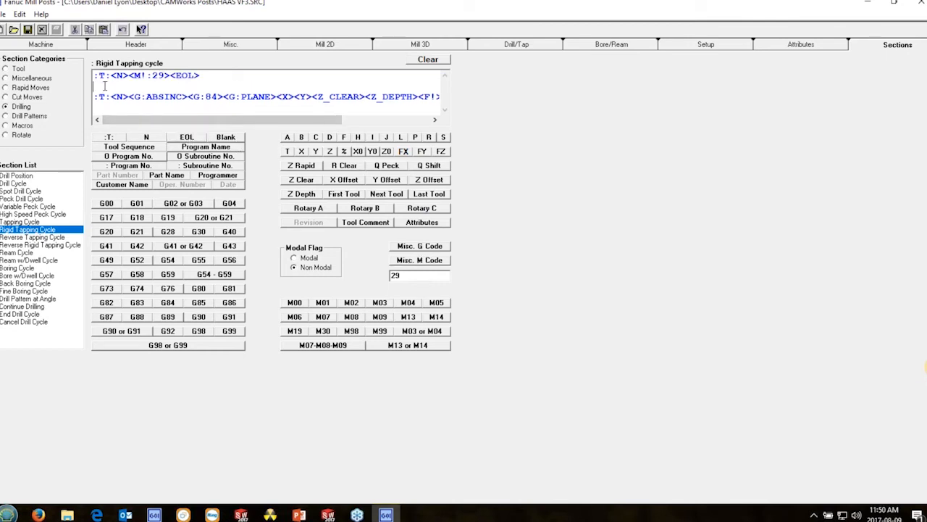
key("BackSpace")
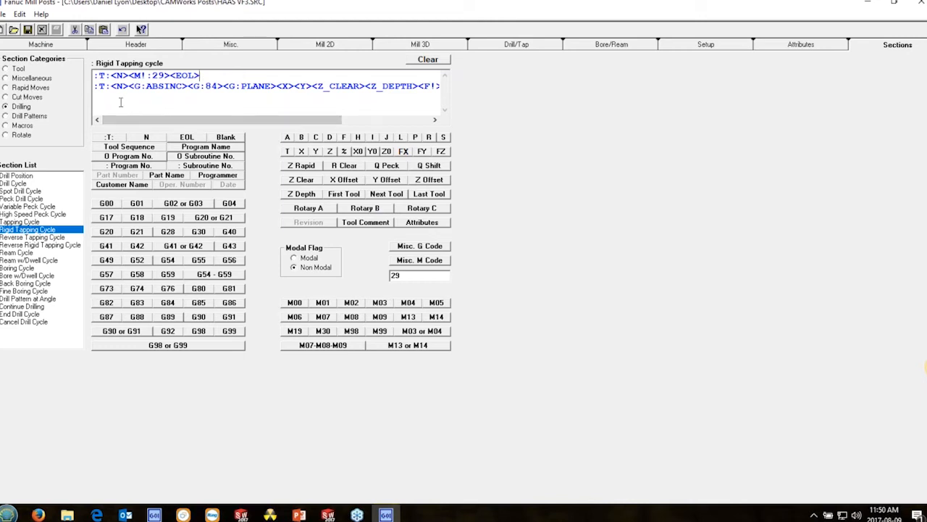
- Examine the End of Tape and End of Tape Preload sections, plus the header and miscellaneous settings
left_click(25, 83)
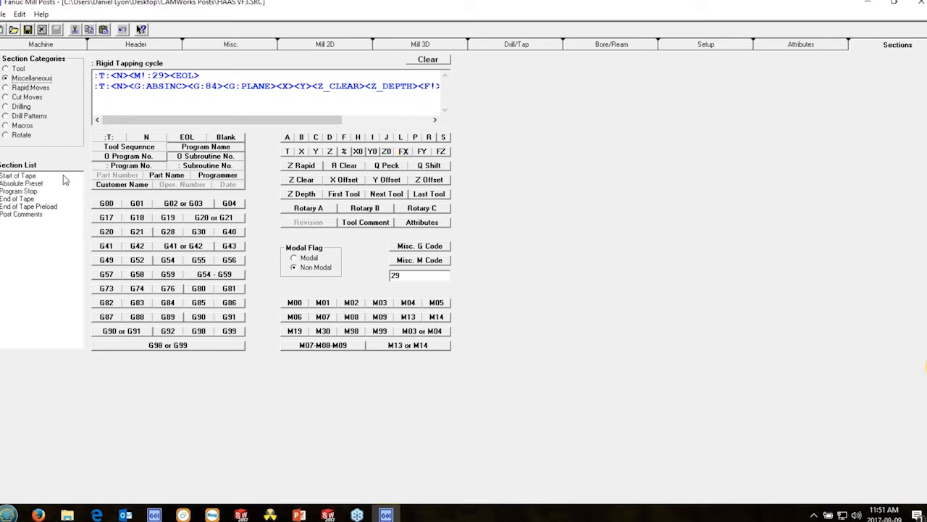
left_click(19, 200)
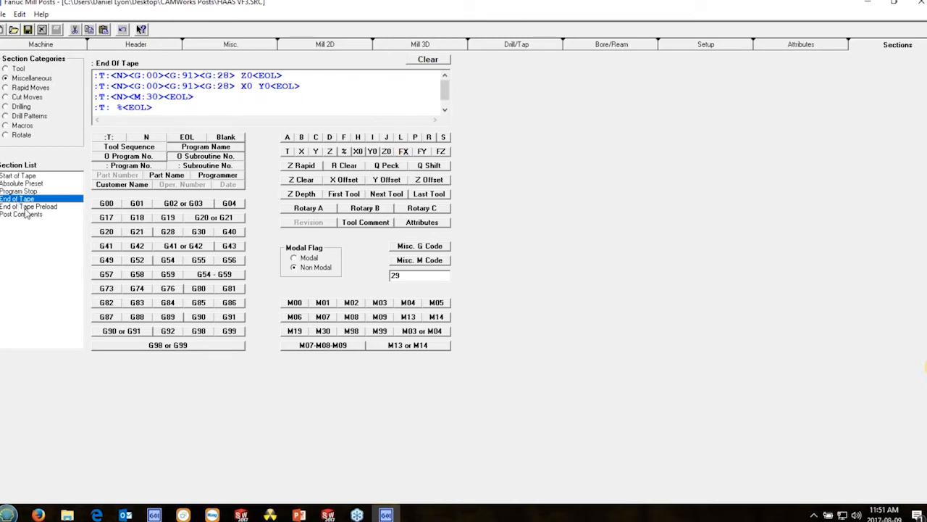
left_click(23, 208)
left_click(21, 200)
left_click(145, 45)
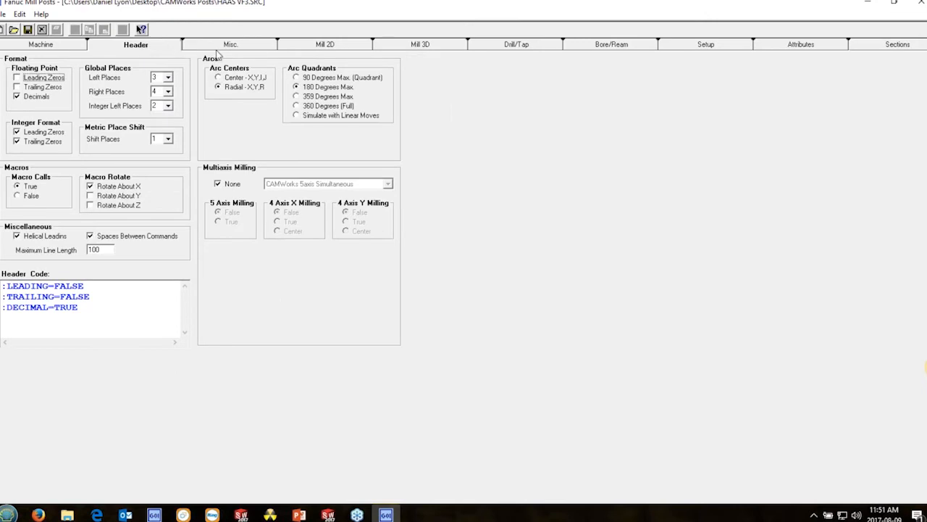
left_click(216, 49)
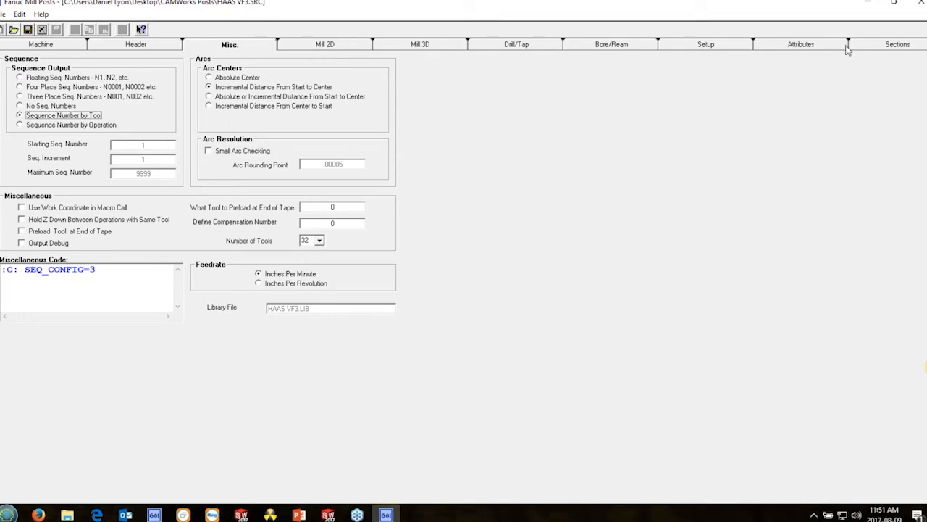
- Make the G00 code non-modal in the first line of the End of Tape section
left_click(897, 46)
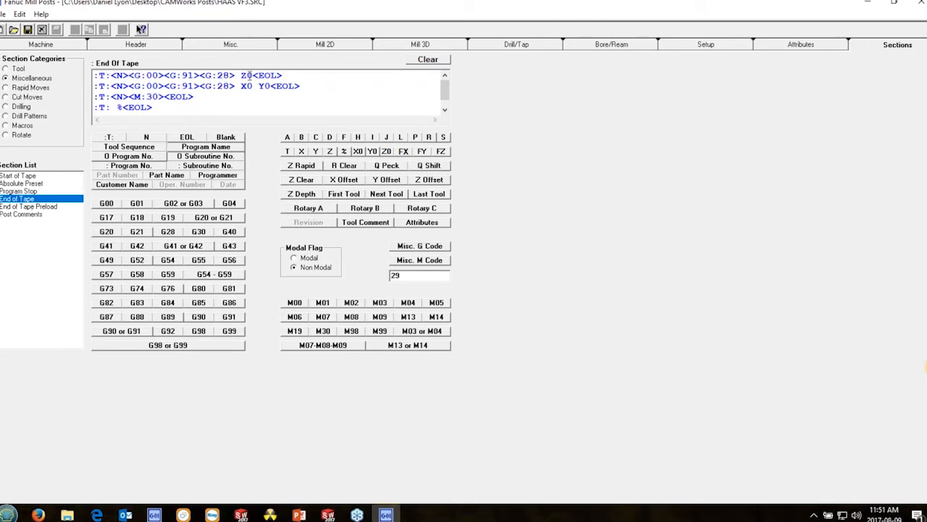
left_click(252, 75)
left_click_drag(253, 75, 164, 75)
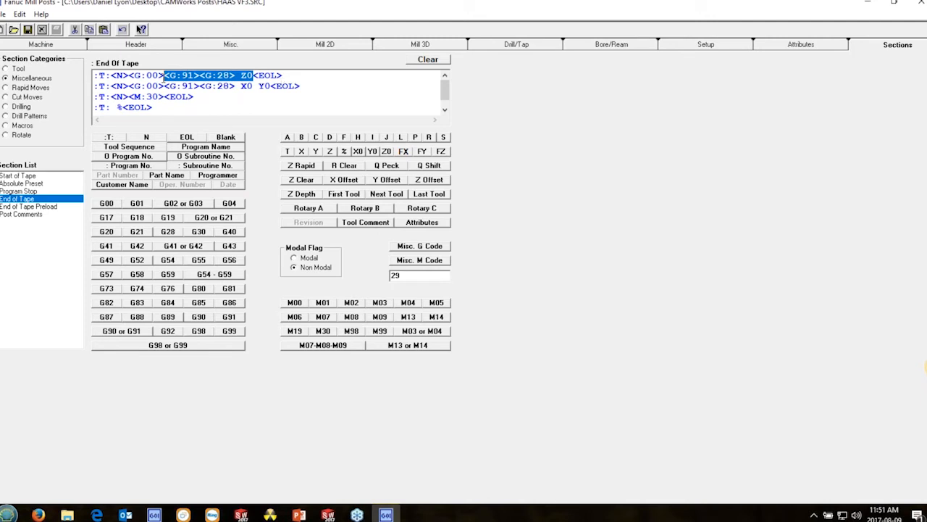
left_click(142, 76)
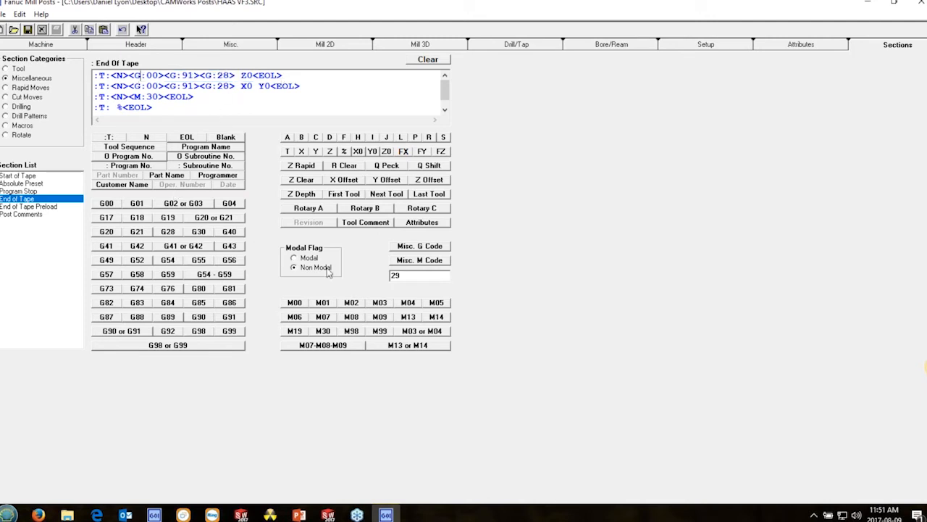
type("!")
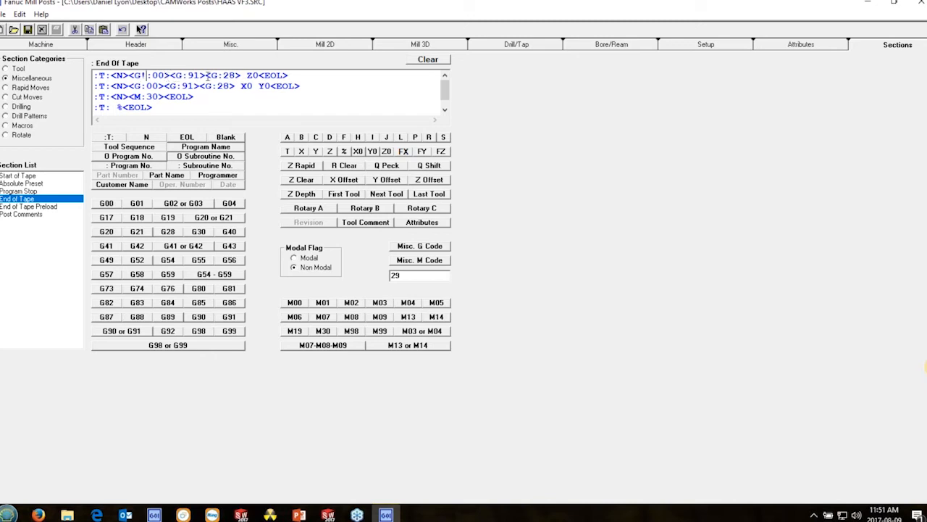
- Replace the G91 and G28 codes in the first End of Tape line with non-modal G53 and G90, ending with Z0
left_click_drag(259, 75, 170, 76)
key("Delete")
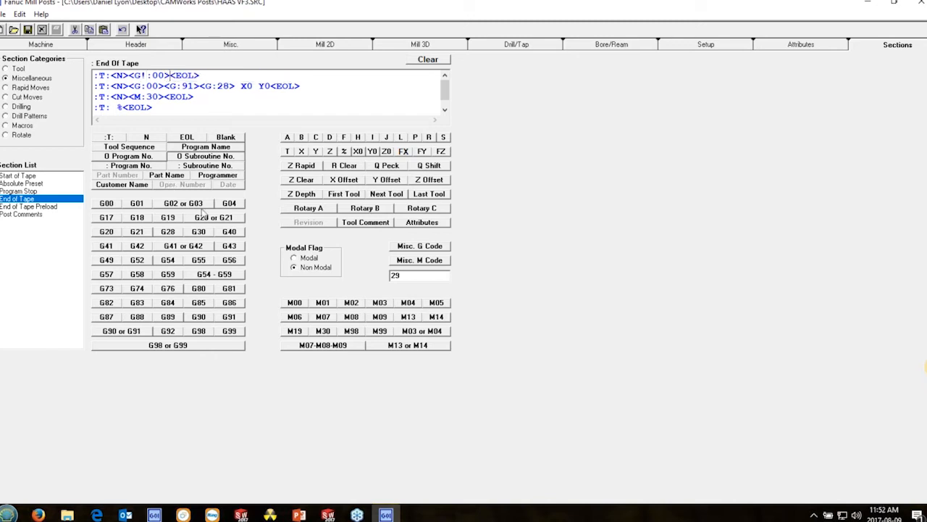
left_click(141, 263)
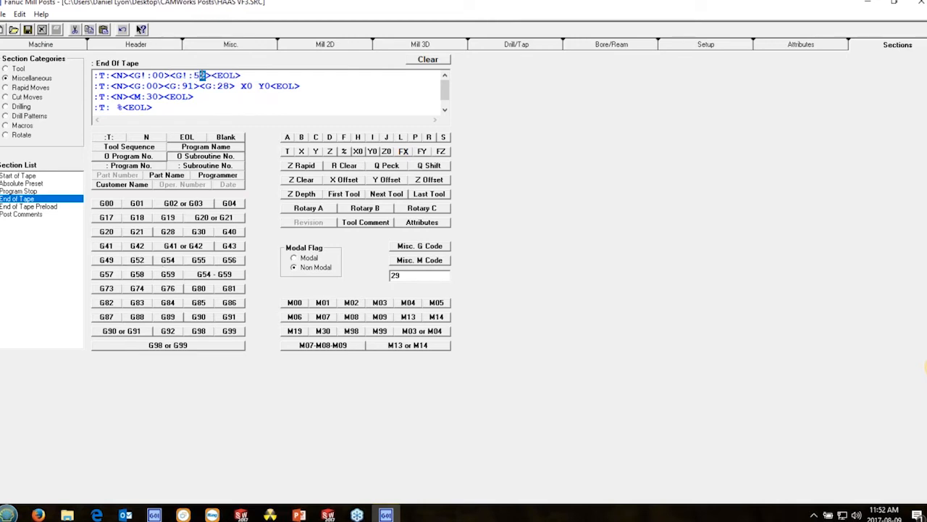
type("3")
left_click(386, 151)
left_click(221, 75)
key("BackSpace")
left_click(207, 316)
left_click(305, 77)
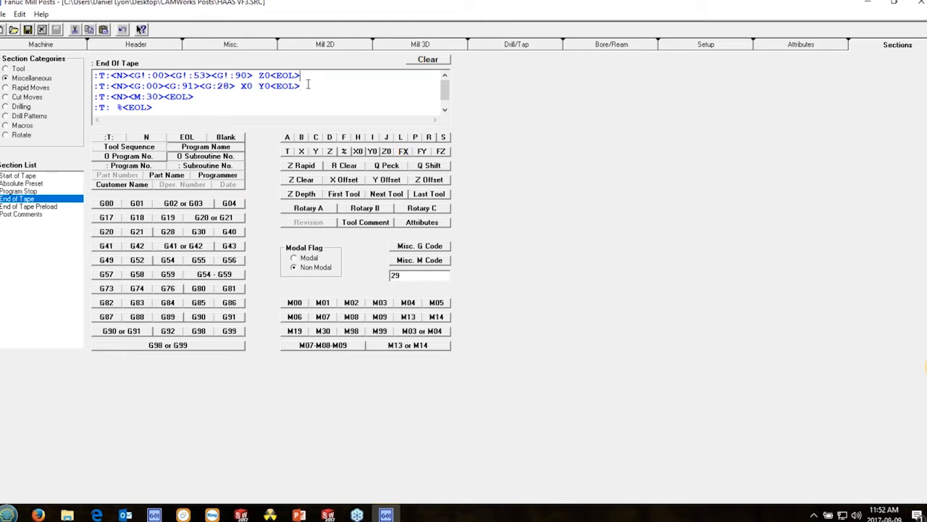
- Overwrite the second End of Tape line with a copy of the first, replacing its Z0 with Y0 X-20
left_click_drag(302, 75, 45, 81)
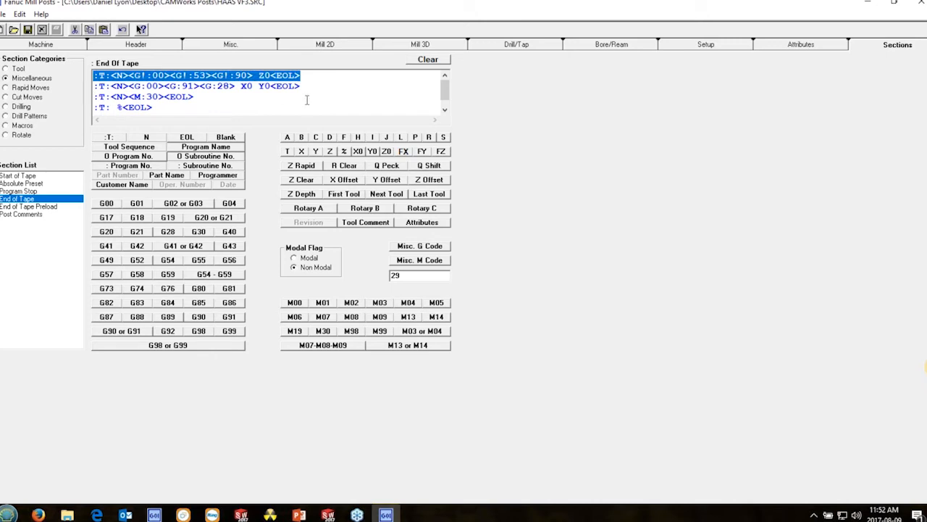
left_click_drag(303, 86, 9, 83)
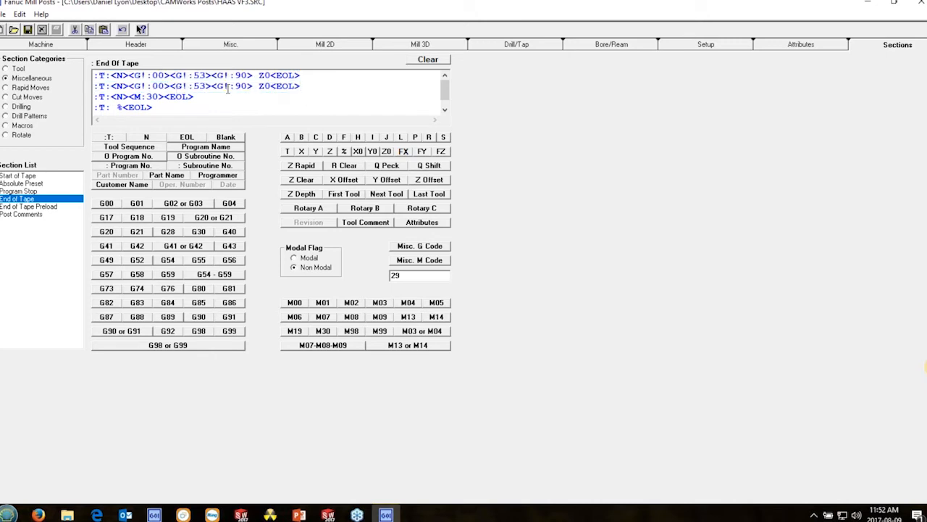
double_click(264, 86)
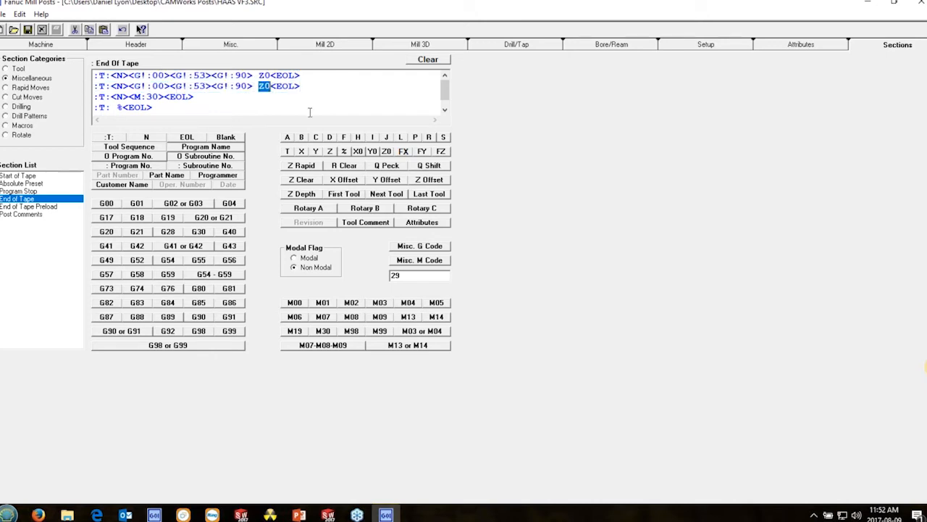
left_click(371, 151)
left_click(278, 86)
type("X-20")
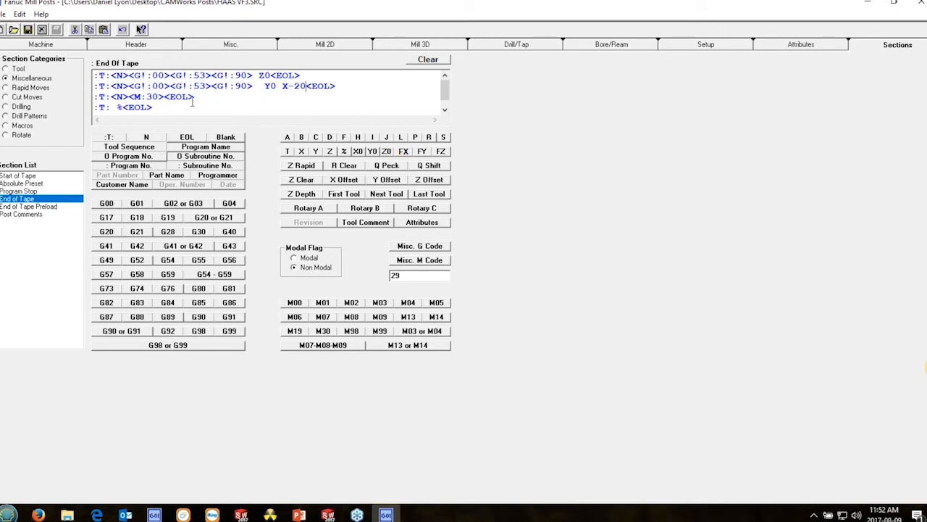
- Save the post source and compile HAAS VF3.SRC from the CAMWorks Posts folder
left_click(125, 108)
left_click(27, 31)
left_click(4, 16)
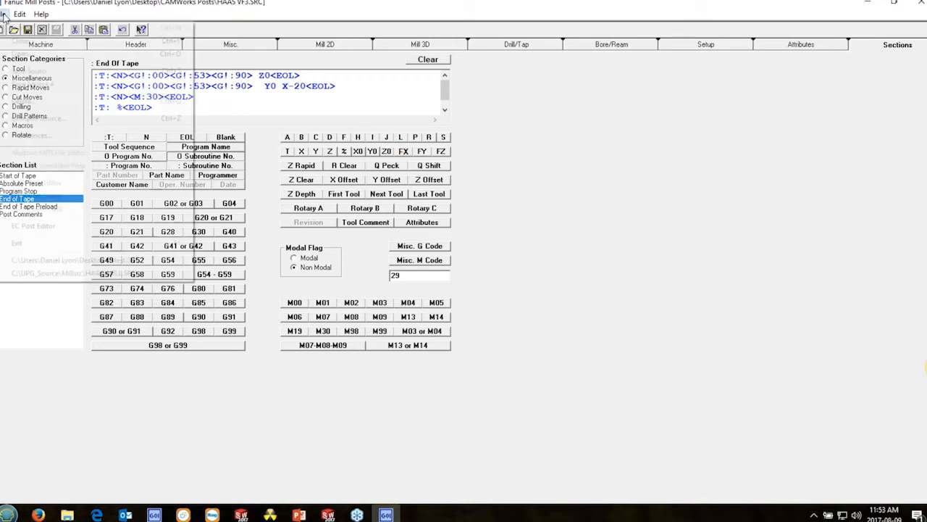
left_click(56, 118)
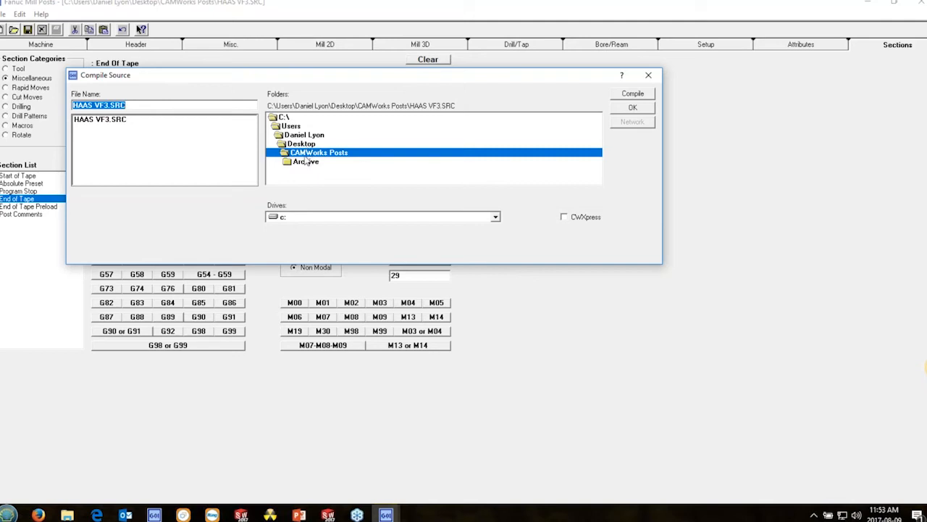
double_click(102, 120)
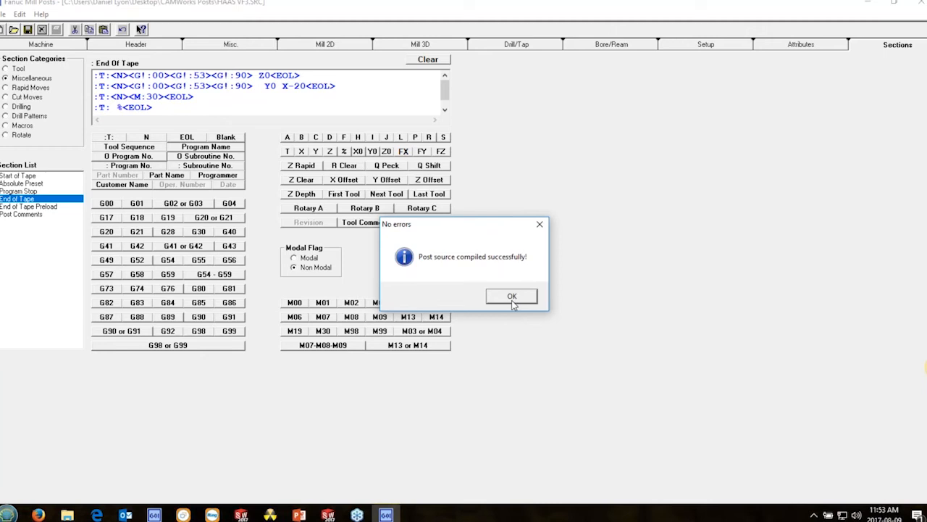
left_click(512, 298)
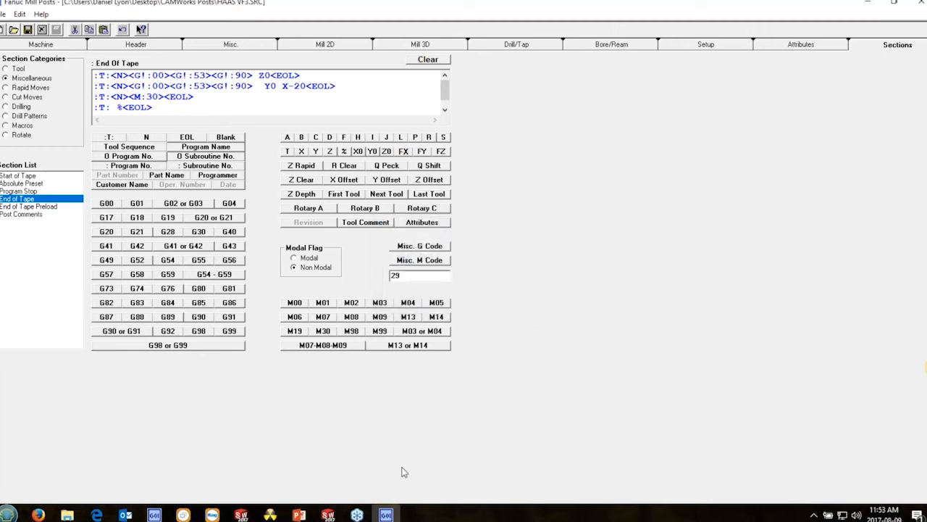
- Switch to the BracketArm part in SOLIDWORKS and delete the Post Program Stop operation after Rough Mill4
left_click(328, 514)
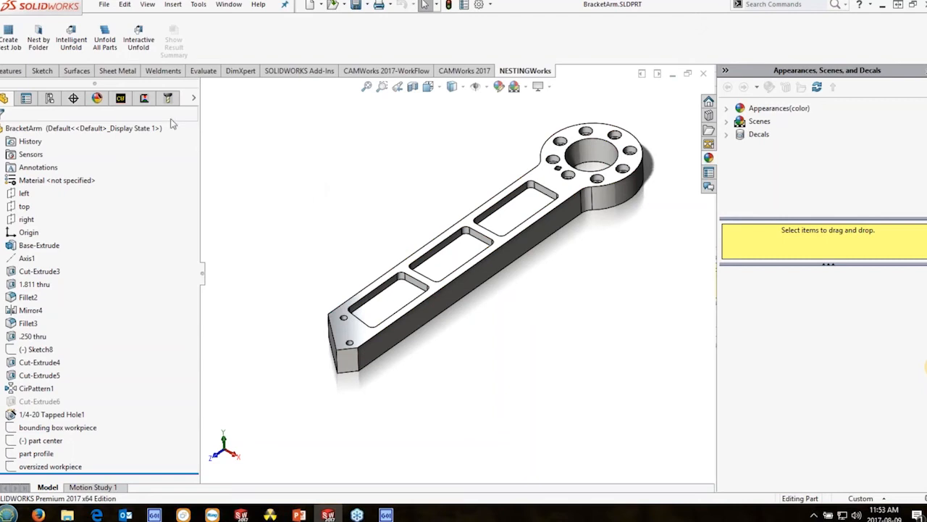
left_click(146, 100)
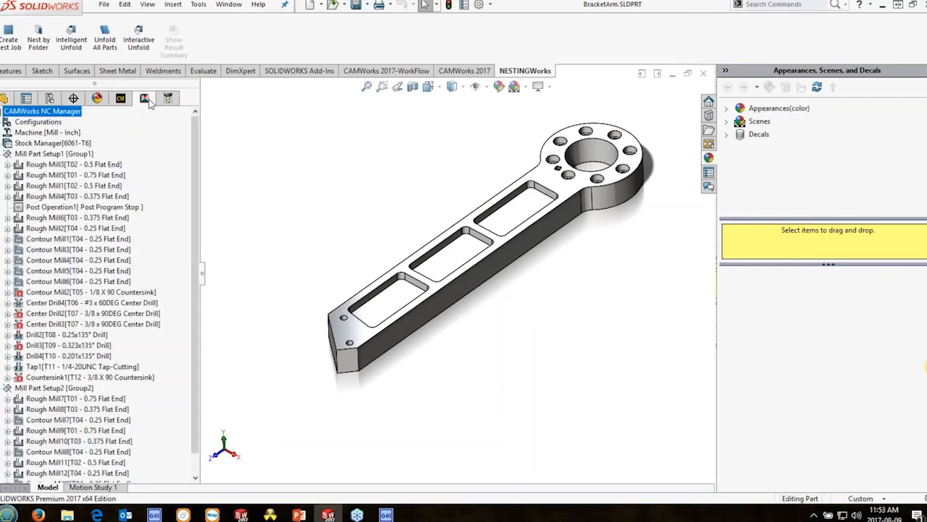
left_click(87, 208)
key("Delete")
key("Return")
left_click(69, 208)
right_click(69, 208)
mouse_move(137, 305)
- Select the recompiled HAAS VF3 post processor for the Mill - Inch machine and accept the machine settings
double_click(49, 132)
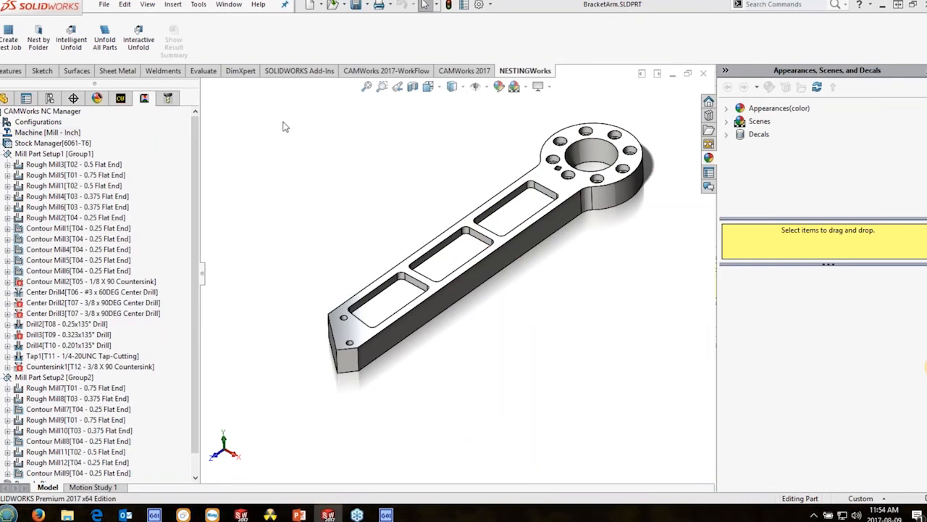
left_click(109, 44)
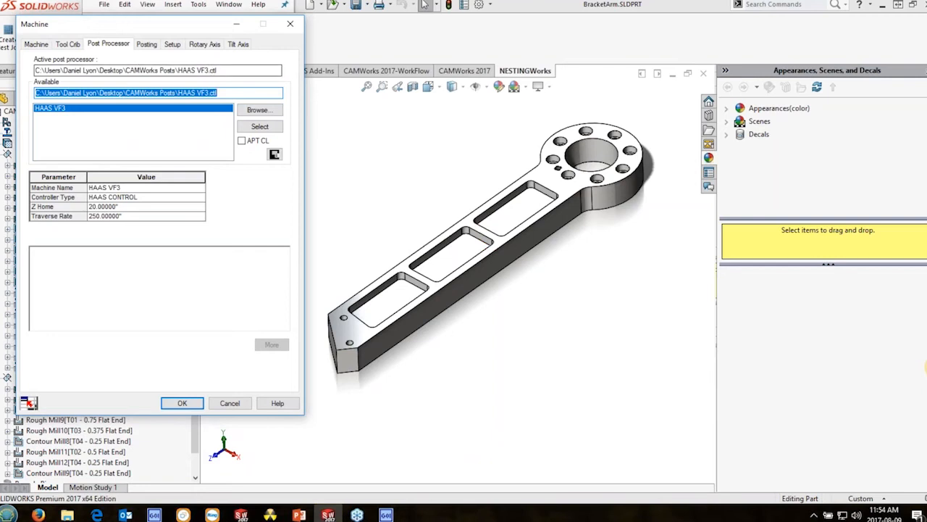
left_click(259, 127)
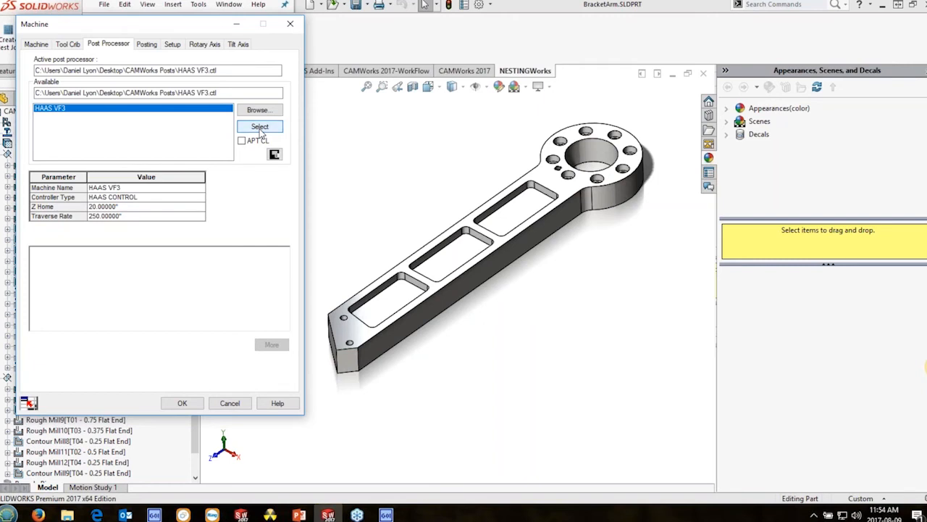
left_click(260, 128)
left_click(182, 403)
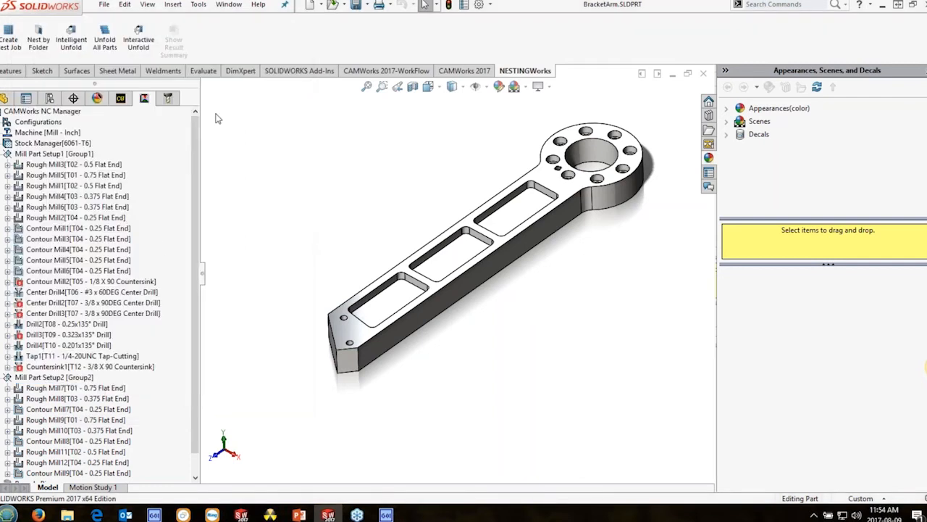
- Generate the toolpaths and insert a new Post Program Stop operation, set to Program Stop, after Rough Mill2
left_click(474, 70)
left_click(89, 41)
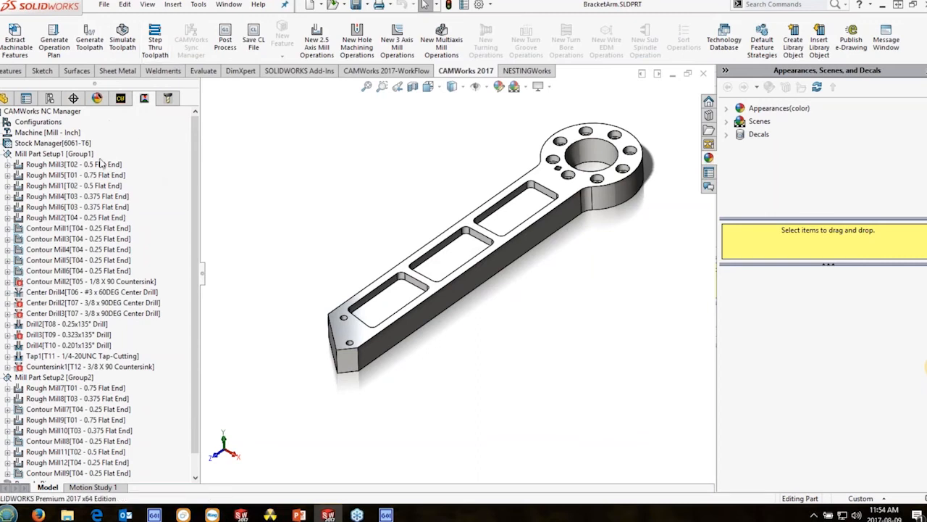
right_click(84, 224)
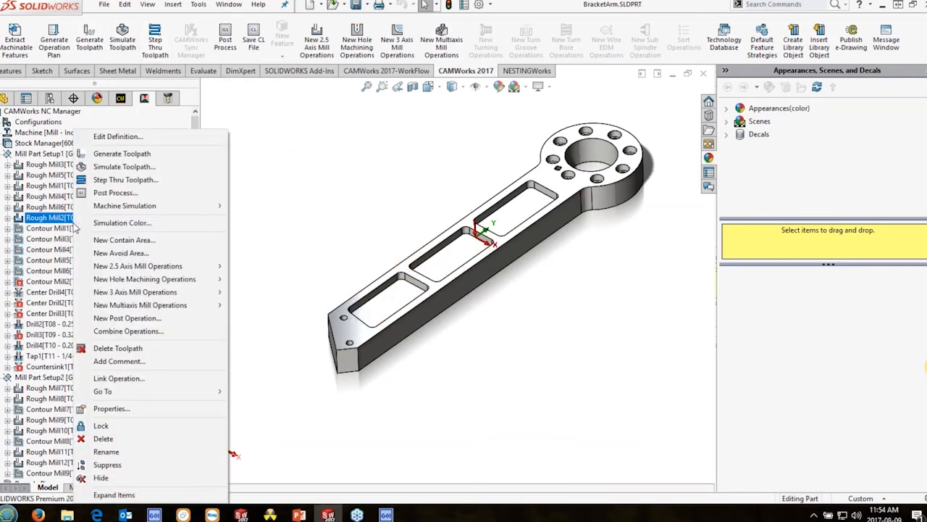
left_click(136, 318)
left_click(544, 214)
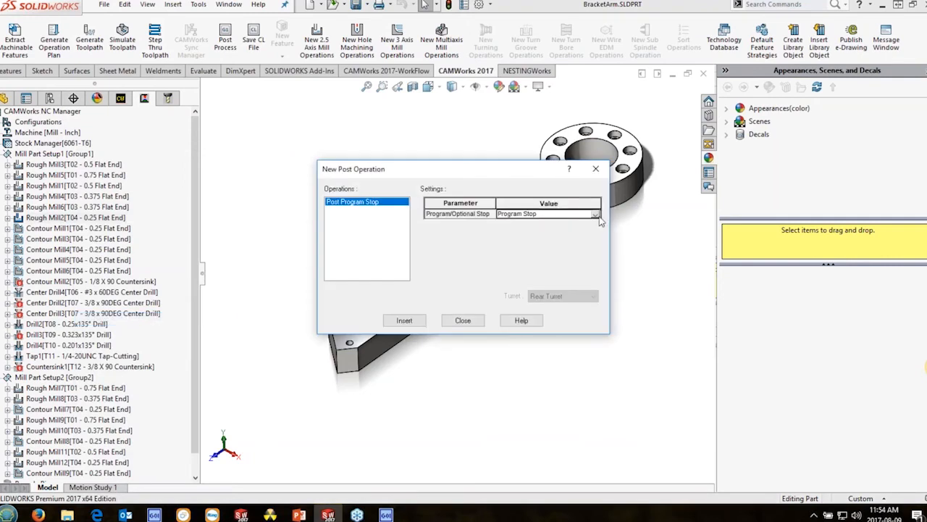
left_click(595, 215)
left_click(590, 225)
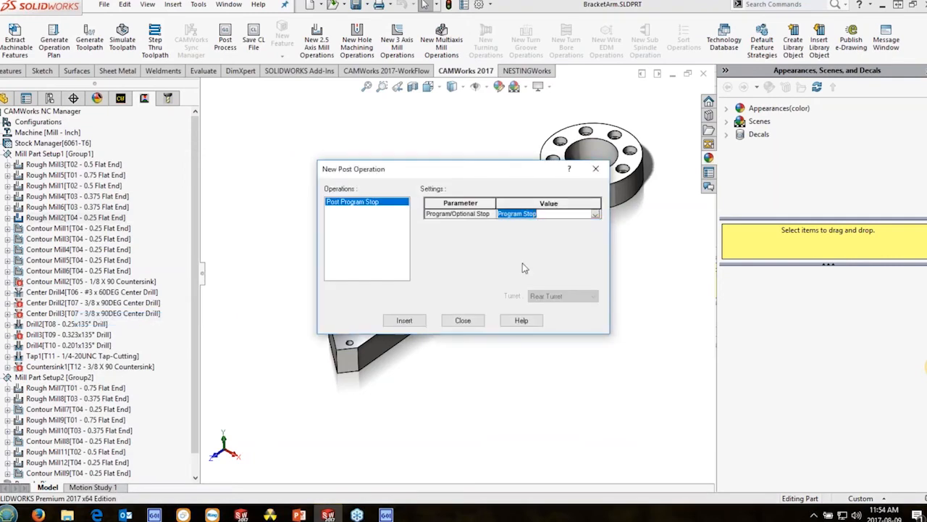
left_click(405, 320)
left_click(461, 320)
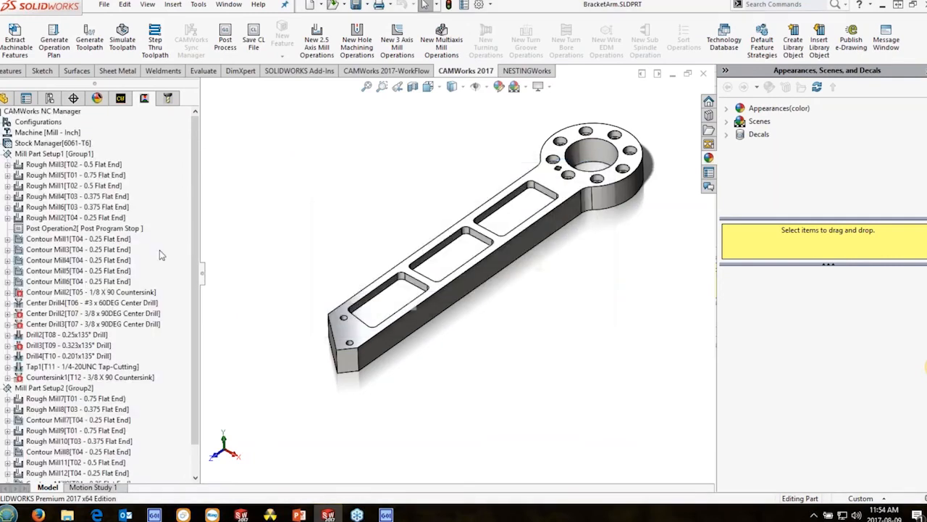
- Add the start comment "MOVE CLAMP" and the programming note "reference" to the new Post Program Stop operation
right_click(113, 231)
left_click(156, 323)
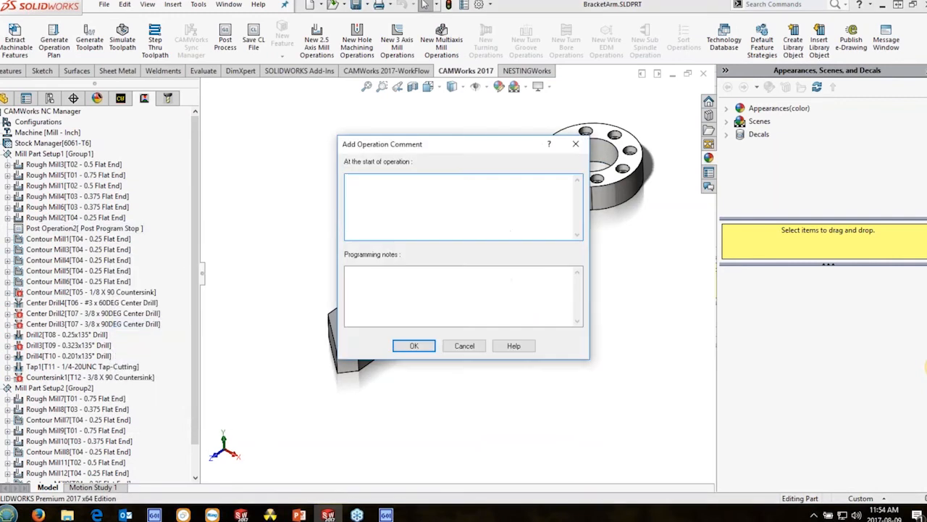
type("MOVE CLAMP")
left_click(348, 272)
type("reference")
left_click(415, 346)
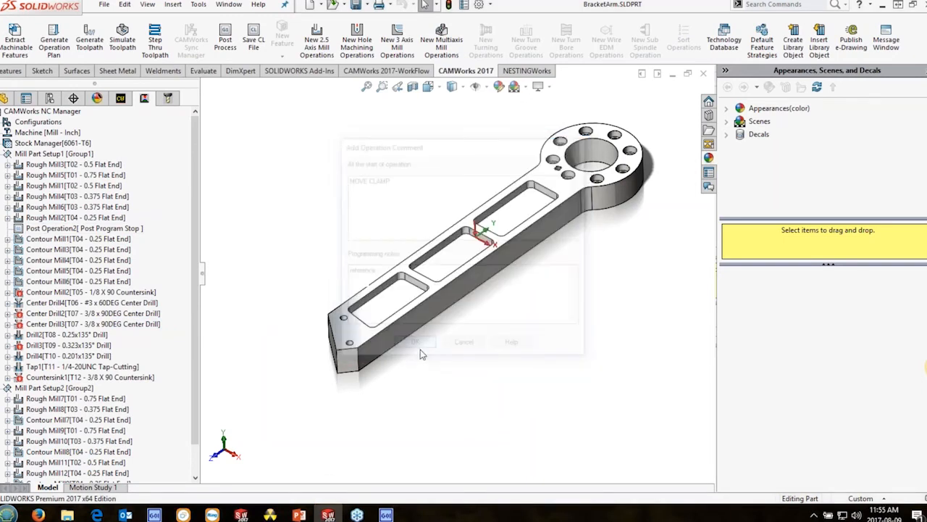
- Check the rigid tap options in the Tap1 operation's posting parameters and keep Rigid Tap set to On
left_click(225, 41)
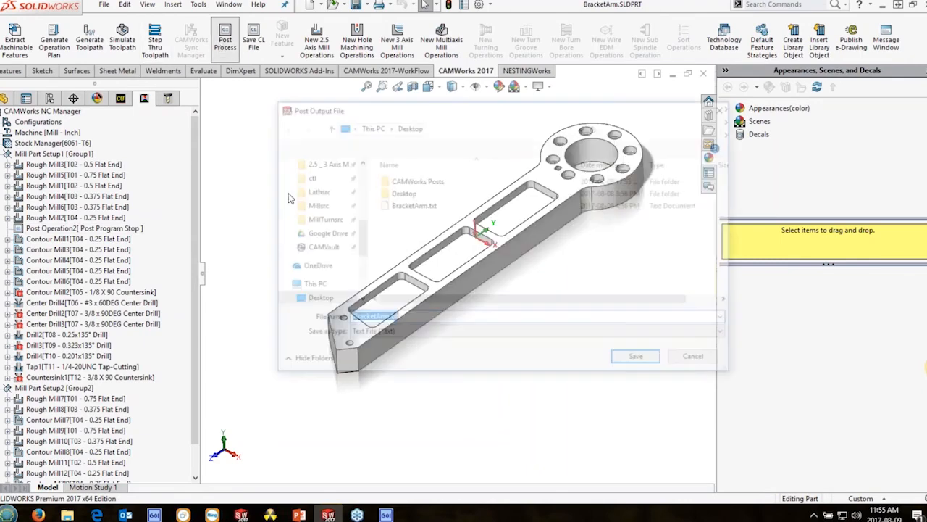
left_click(699, 360)
double_click(64, 367)
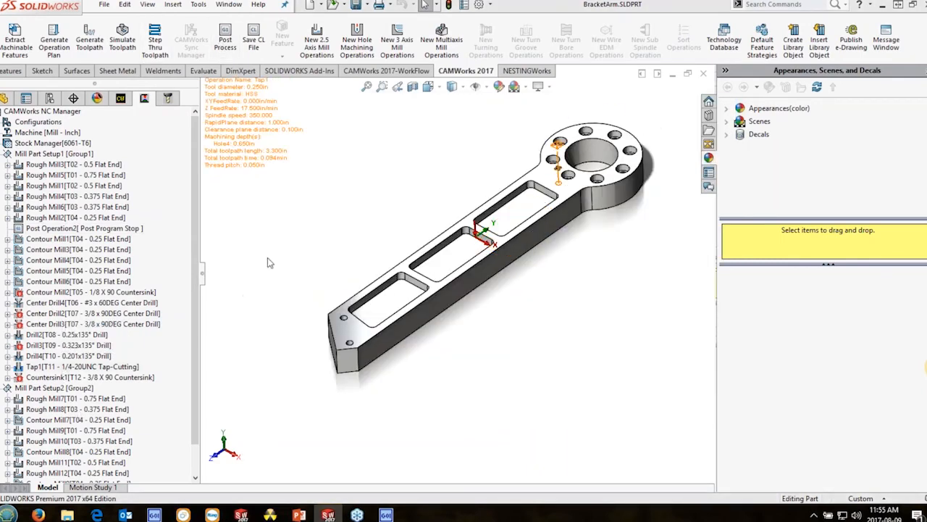
left_click(248, 31)
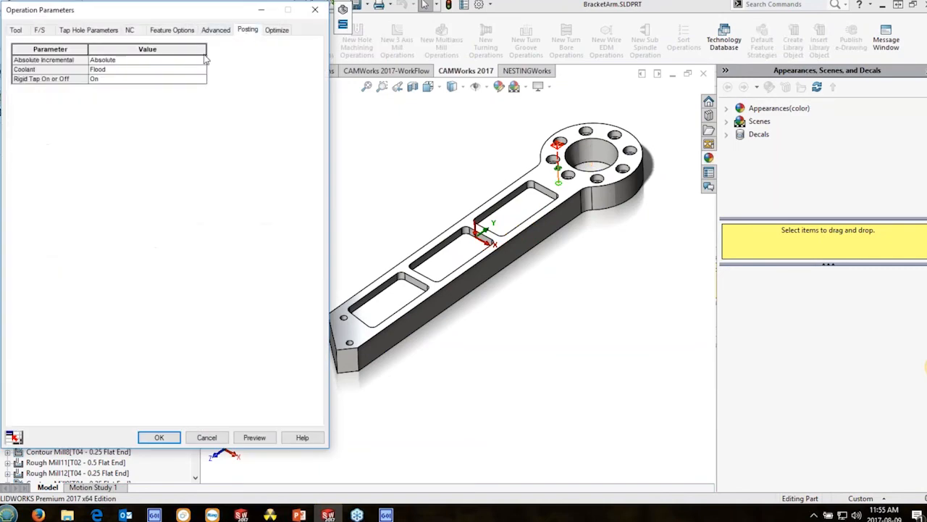
left_click(200, 79)
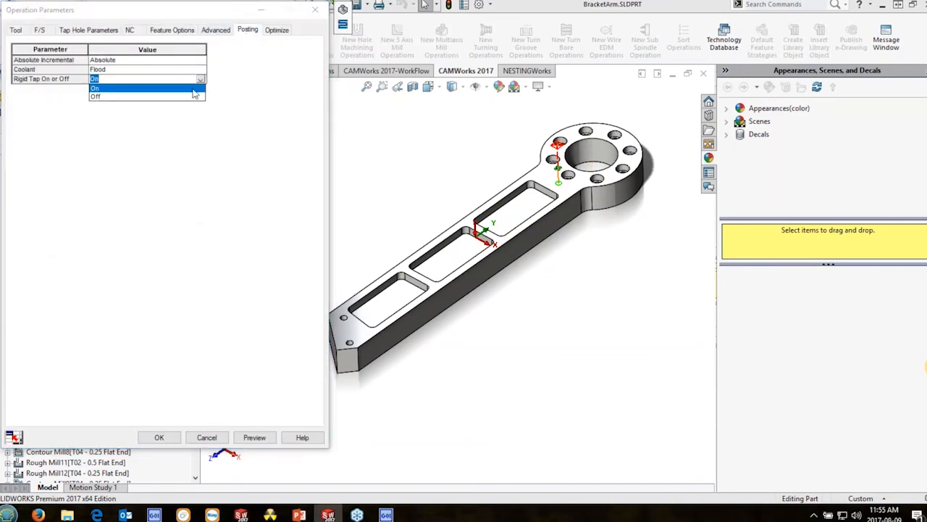
left_click(193, 97)
left_click(200, 80)
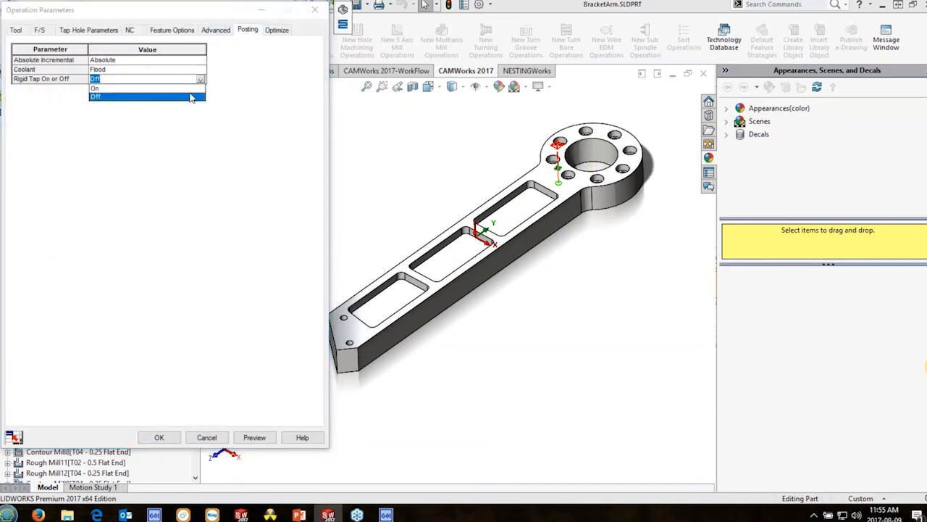
left_click(192, 94)
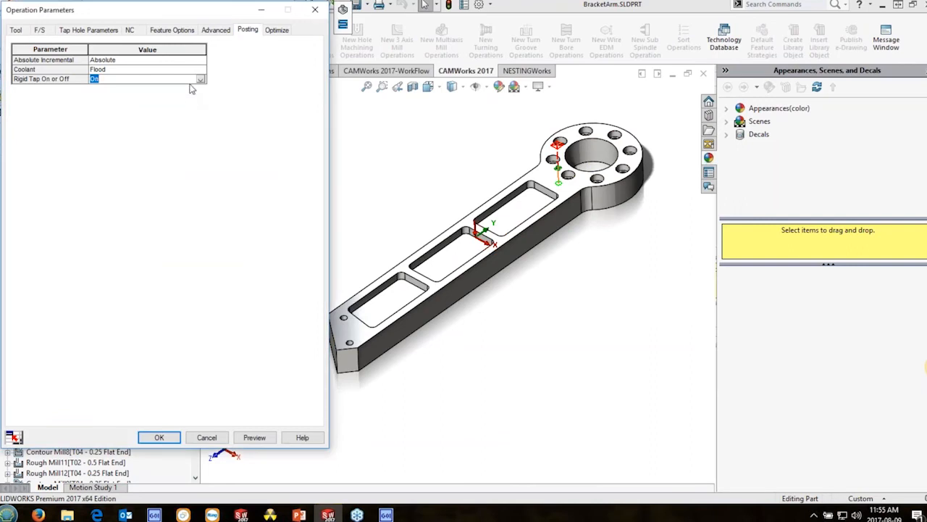
left_click(158, 439)
- Post process the part to BracketArm.txt on the Desktop, replacing the existing file, and open the finished NC code
left_click(225, 45)
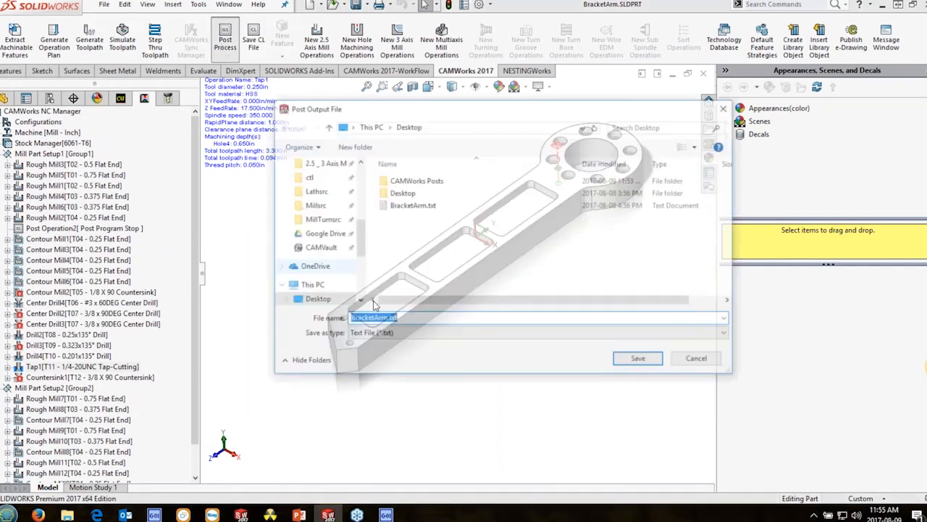
left_click(638, 359)
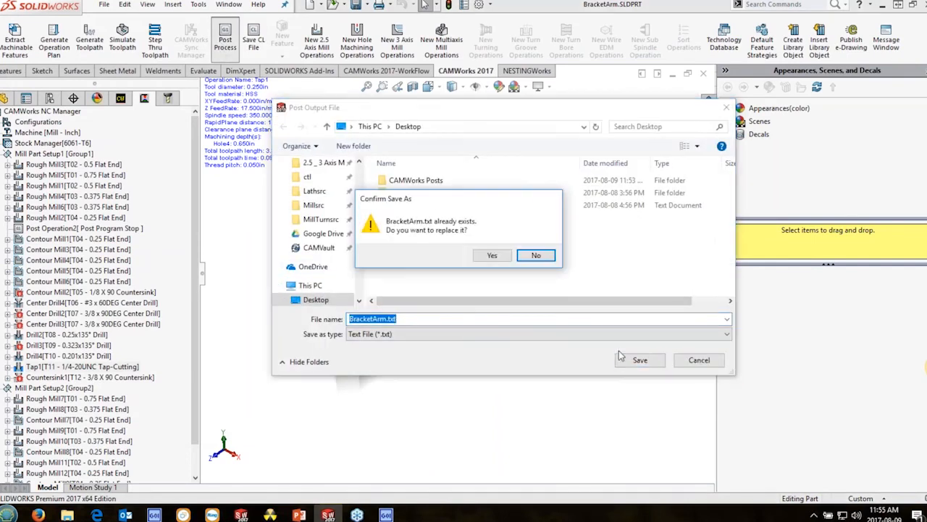
left_click(479, 254)
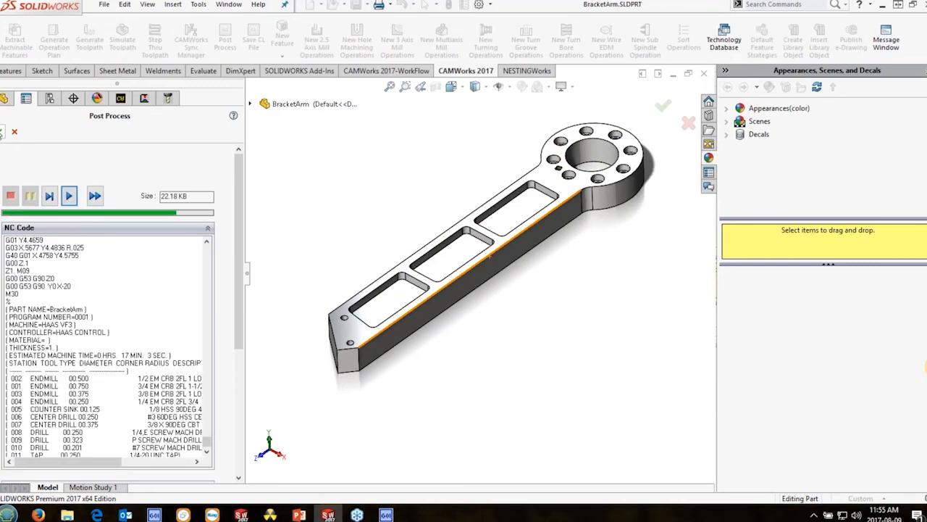
left_click(2, 132)
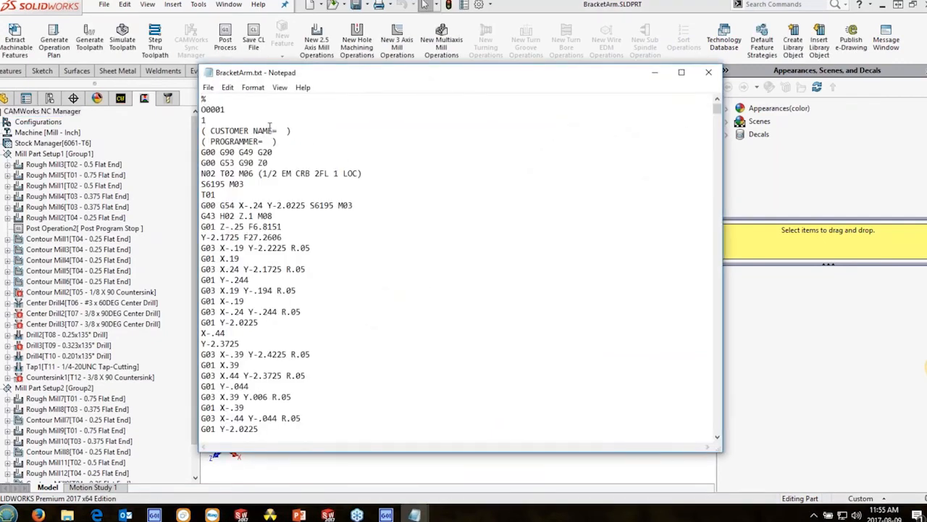
- Examine the start of the NC code: program number line, G00 G53 G90 Z0 retract, T01 tool preload and H02 length offset
double_click(205, 120)
left_click_drag(280, 152, 200, 162)
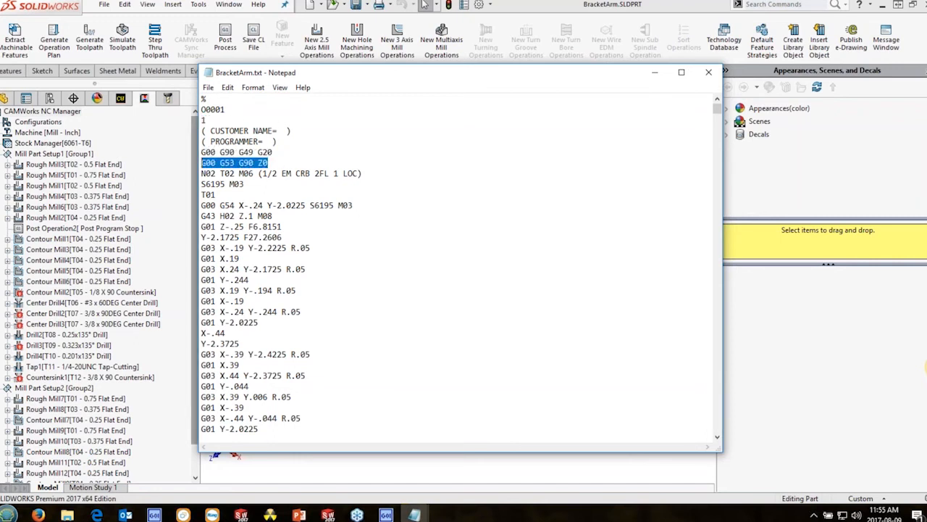
left_click_drag(217, 194, 201, 195)
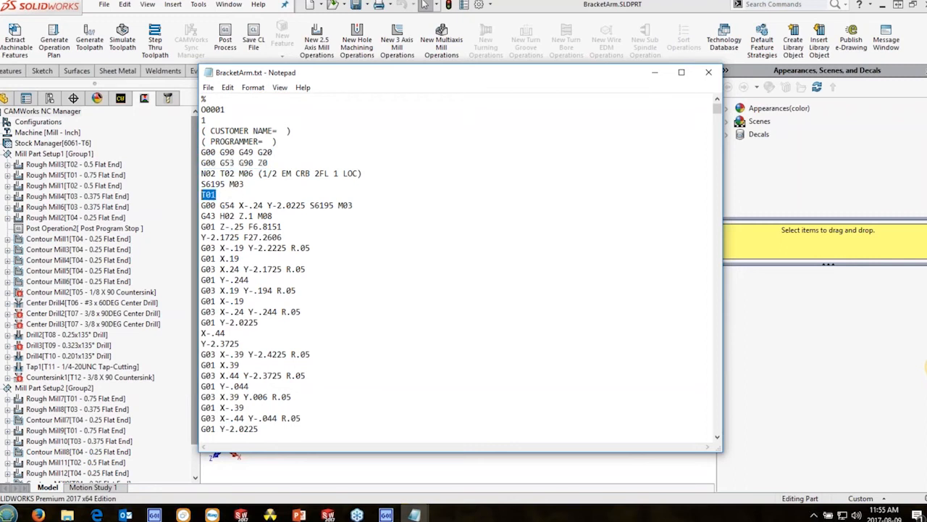
left_click_drag(236, 216, 219, 216)
- Search the NC code for "D" and review the cutter compensation call and the surrounding toolpath lines
scroll(310, 201, "down", 8)
left_click(310, 201)
key("ctrl+f")
type("D")
key("Return")
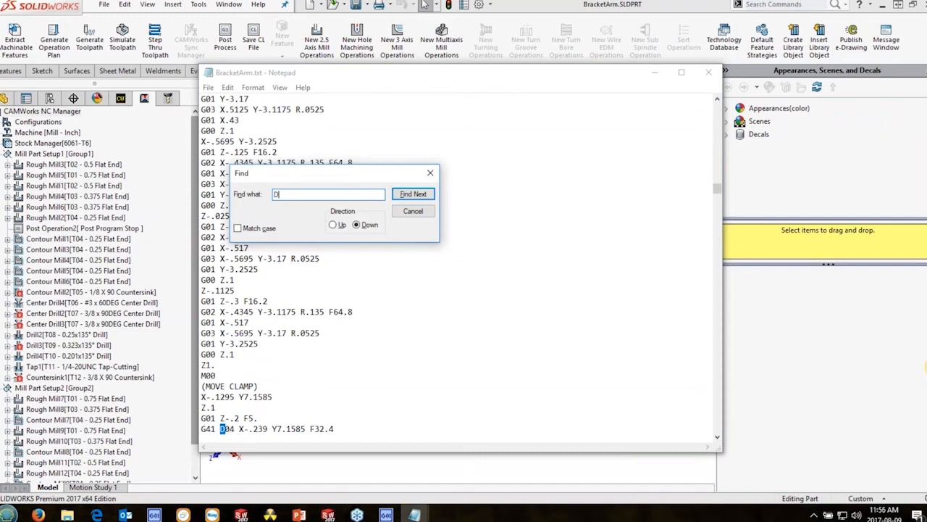
scroll(291, 352, "up", 7)
scroll(292, 352, "up", 10)
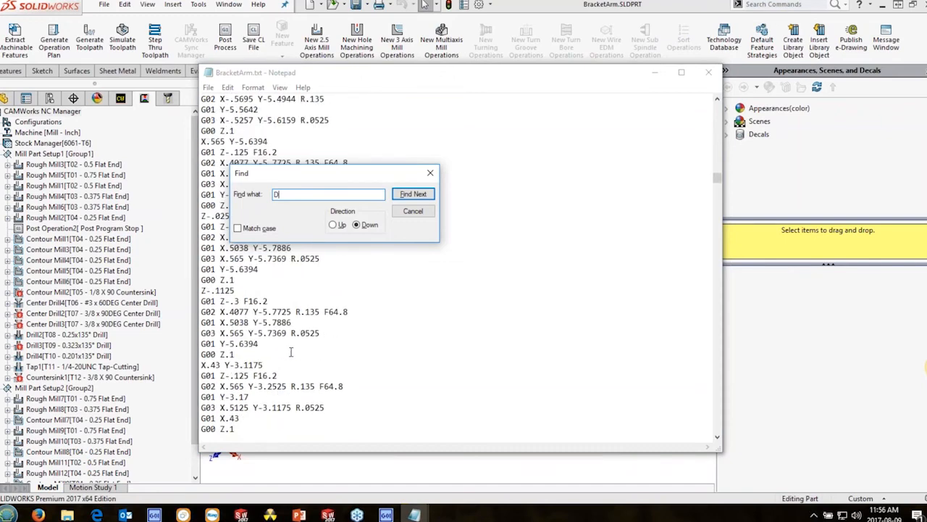
scroll(276, 347, "up", 5)
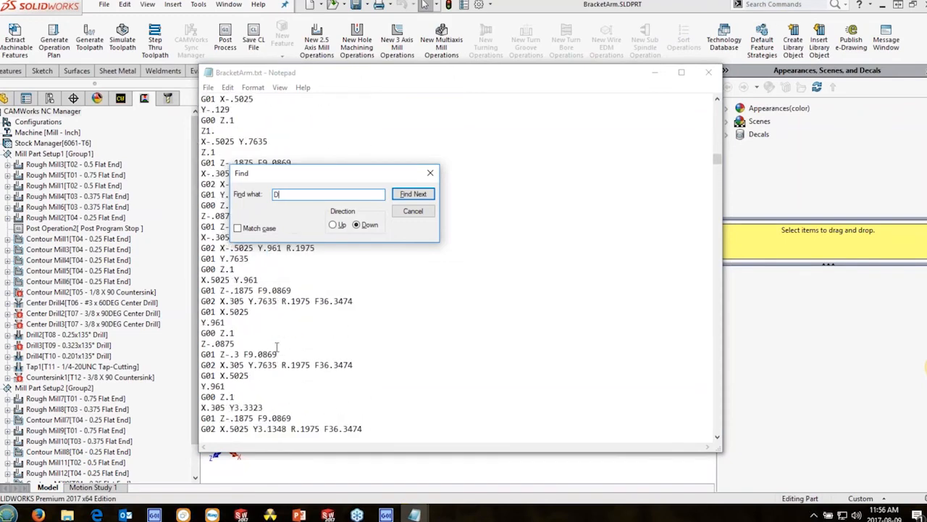
- Examine the closing lines at the end of the NC program
left_click(719, 184)
left_click_drag(718, 184, 716, 442)
left_click_drag(270, 386, 202, 386)
left_click(302, 396)
left_click_drag(302, 396, 201, 418)
left_click_drag(717, 426, 717, 180)
- Search the NC code for "N2" both downward and upward, and close the search
left_click_drag(326, 196, 242, 198)
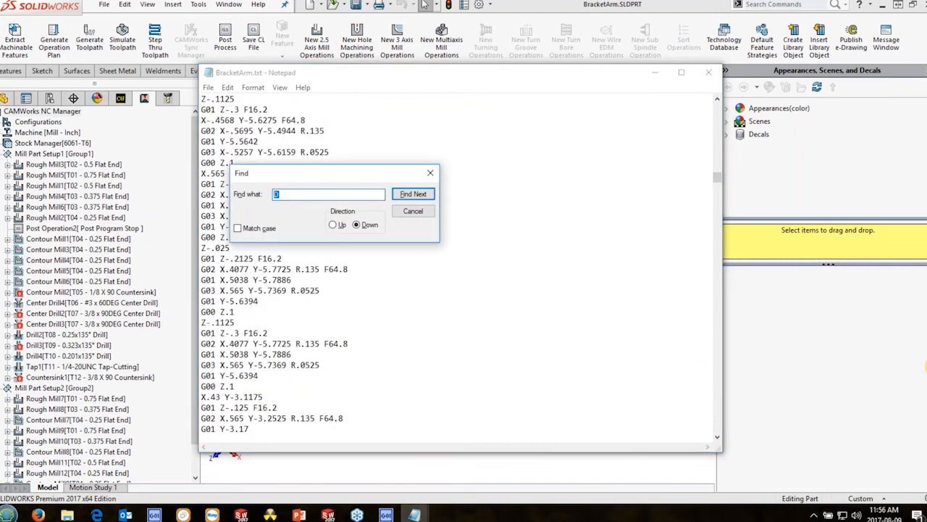
type("N2")
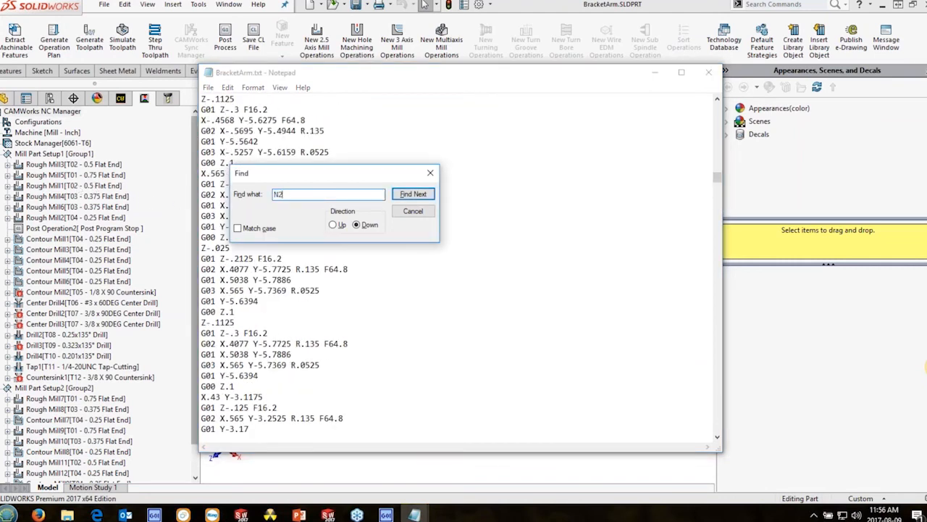
key("Return")
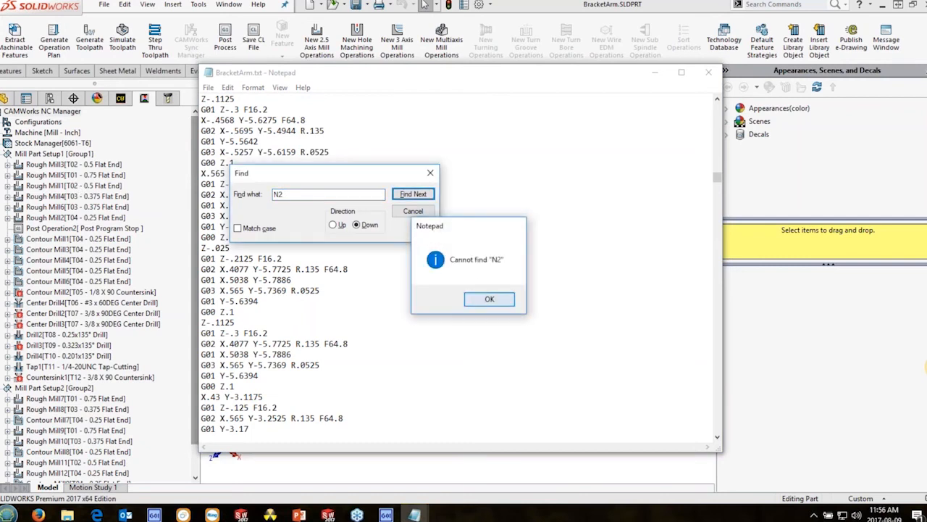
key("Return")
left_click(333, 225)
left_click(413, 194)
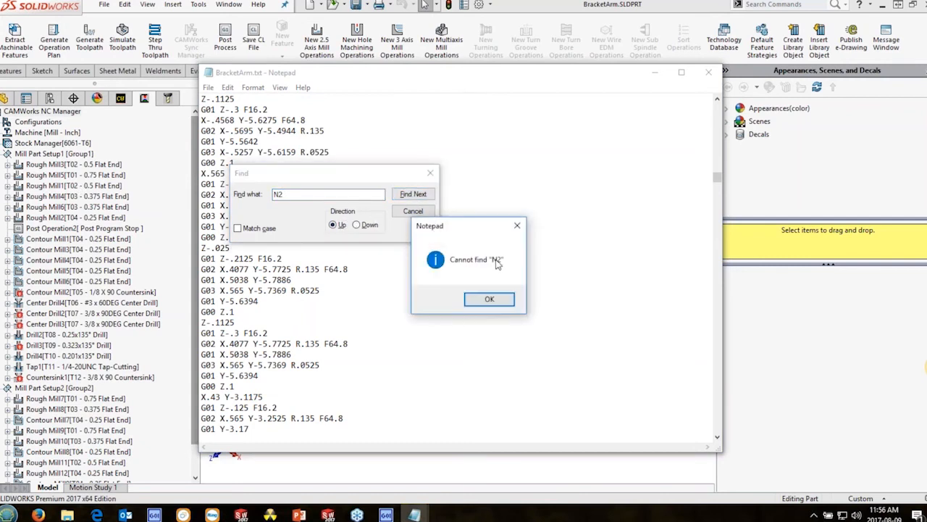
left_click(489, 300)
left_click(431, 173)
- Check the N02 tool sequence number at the program start, and search the NC code for "N04"
left_click_drag(717, 178, 716, 108)
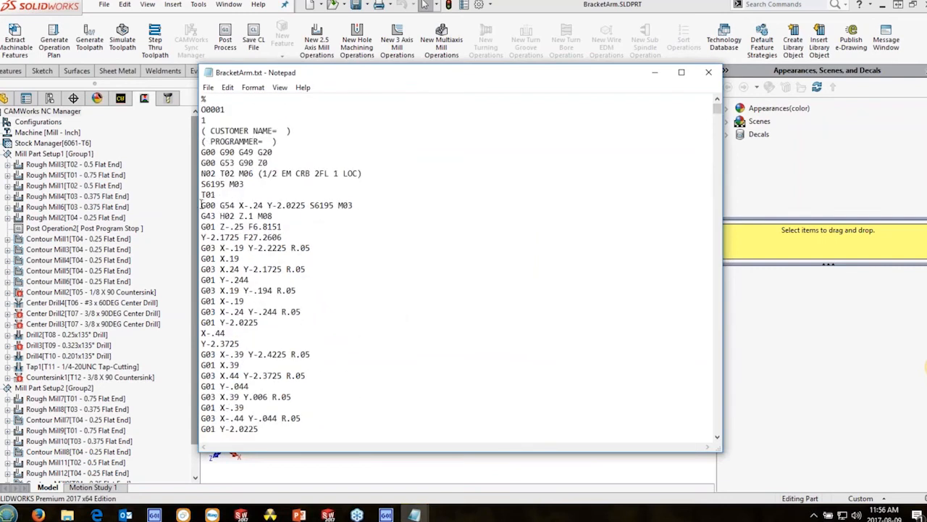
left_click_drag(216, 173, 201, 173)
left_click(404, 187)
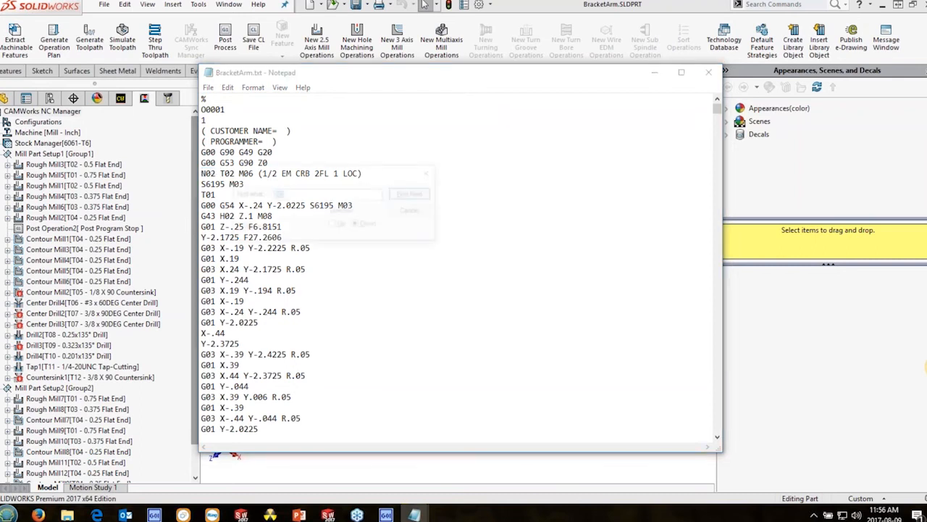
key("ctrl+f")
type("N0")
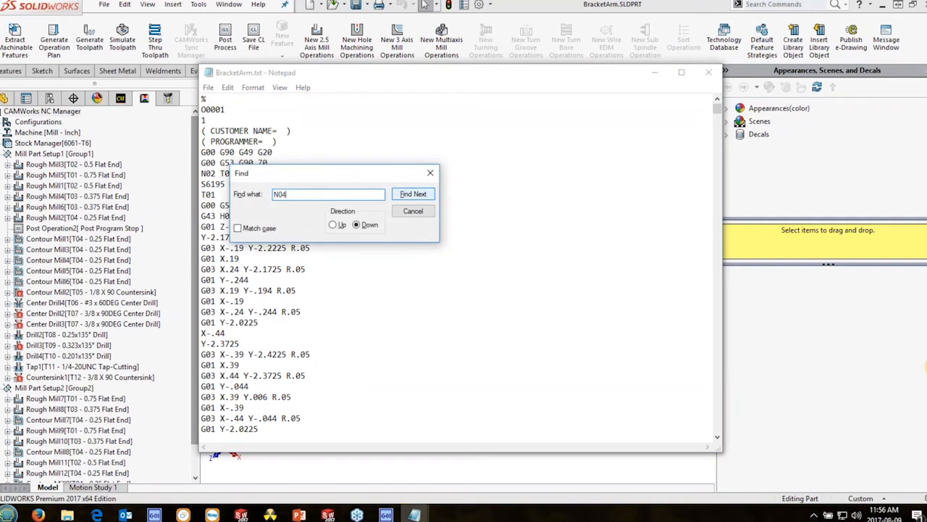
type("4")
key("Return")
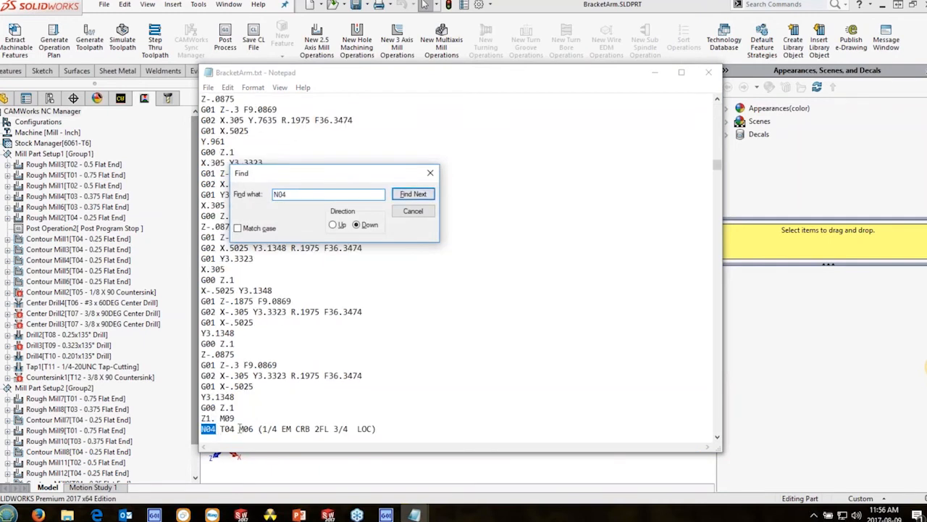
left_click(429, 174)
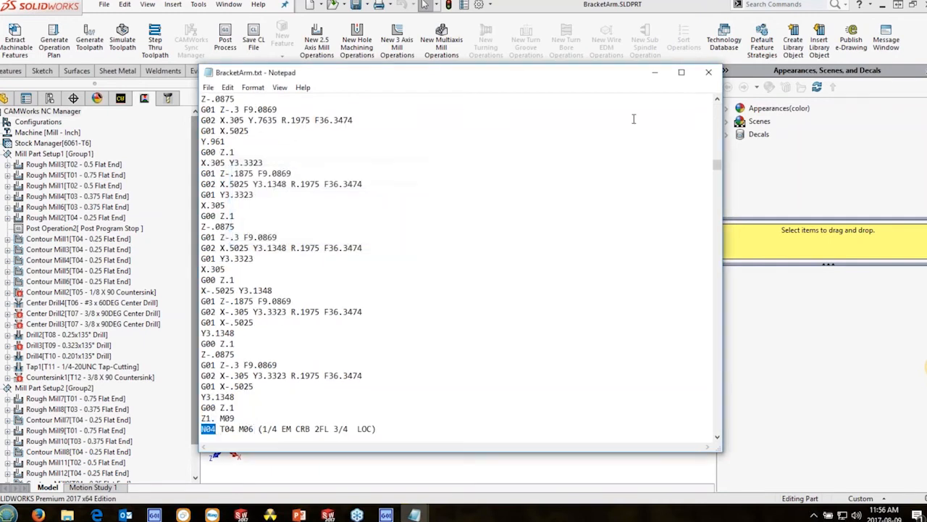
- Close the NC code and setup sheet, switch to the post editor and close it, saving HAAS VF3.SRC
left_click(708, 72)
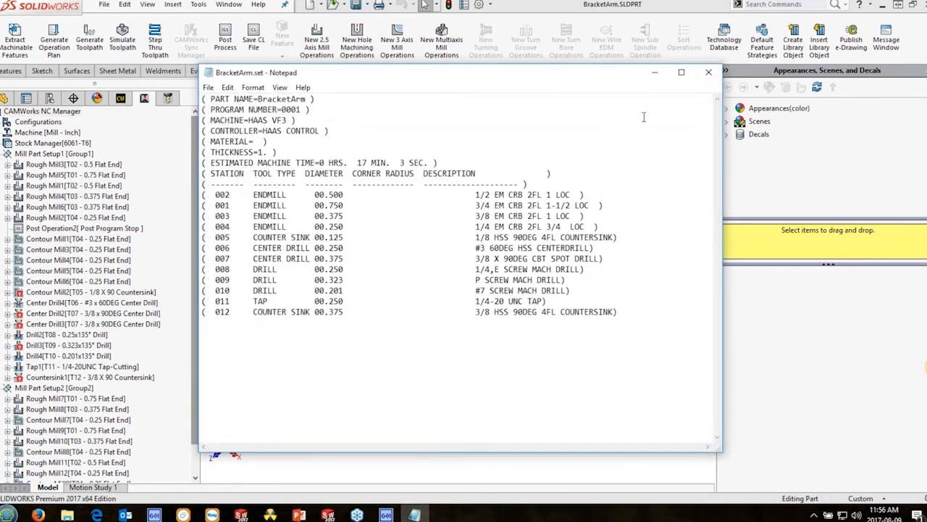
left_click(709, 73)
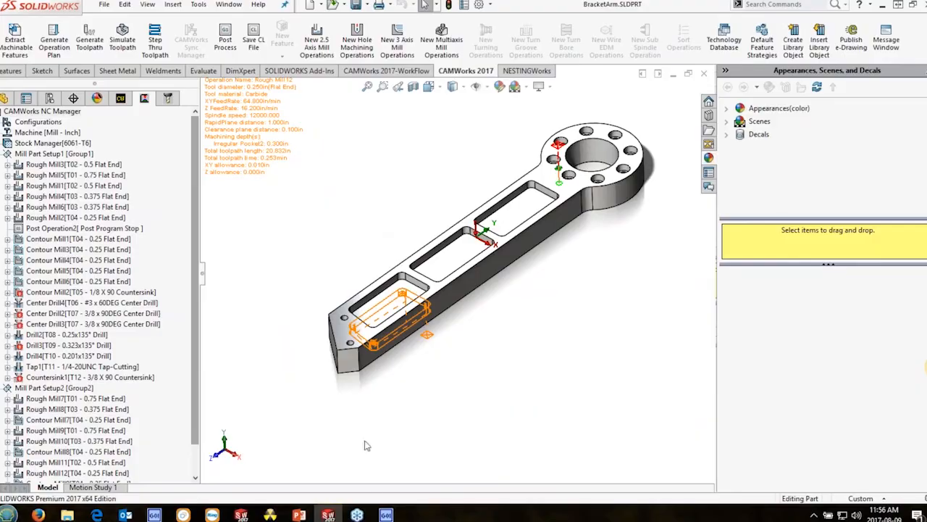
left_click(386, 514)
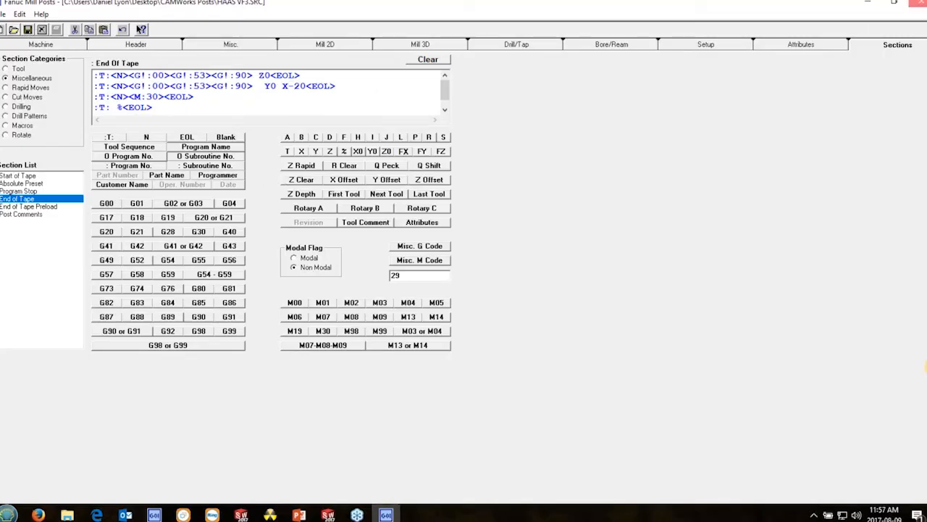
left_click(916, 2)
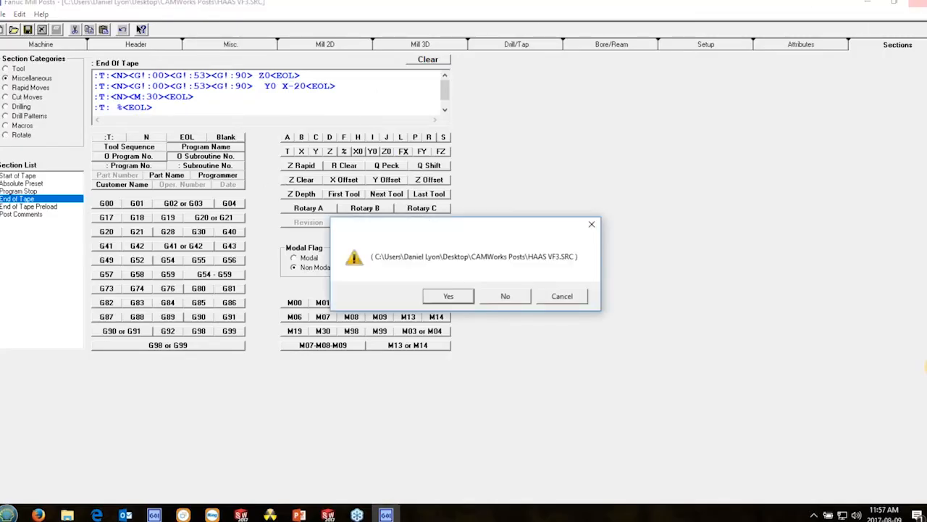
left_click(458, 300)
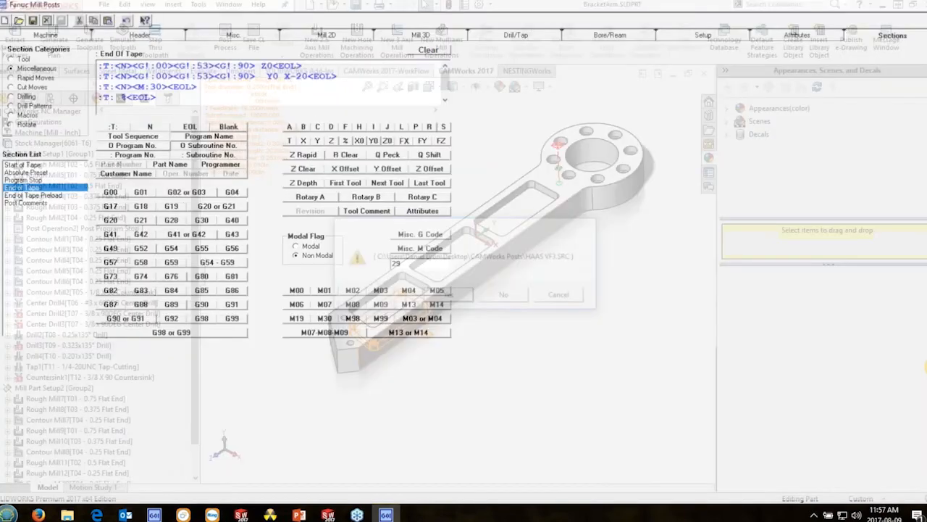
- In the CAMWorks Posts folder, rename M3AXIS-TUTORIAL.pinf to HAAS VF3.pinf, reusing the base name copied from the SRC file
left_click(67, 514)
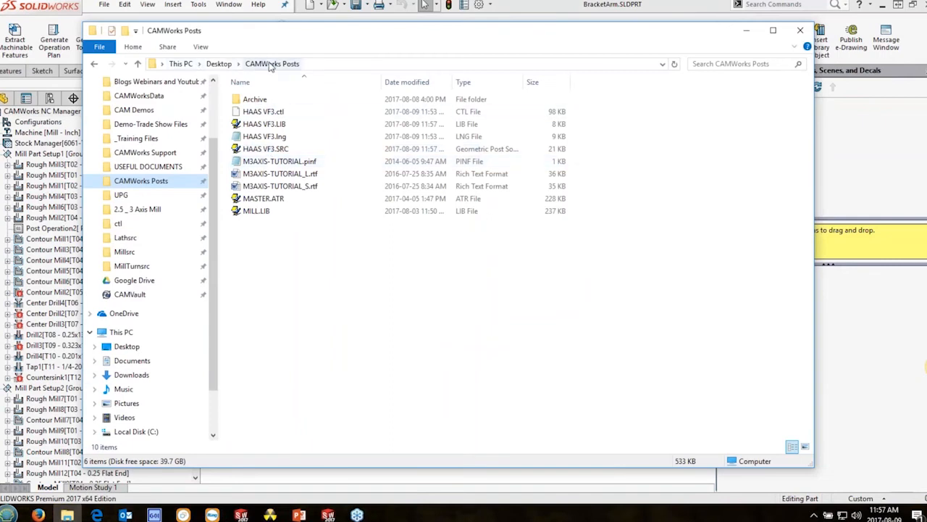
left_click_drag(268, 154, 271, 118)
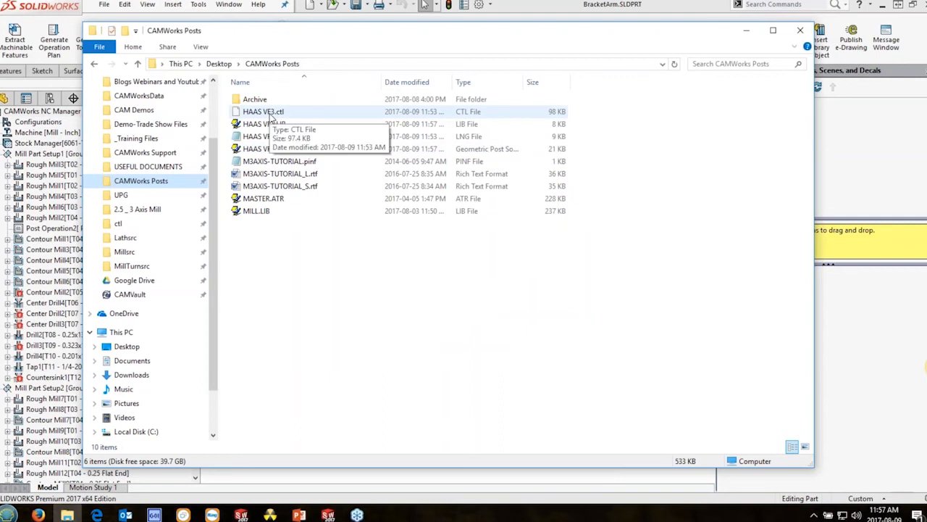
left_click(257, 154)
left_click(258, 151)
key("ctrl+c")
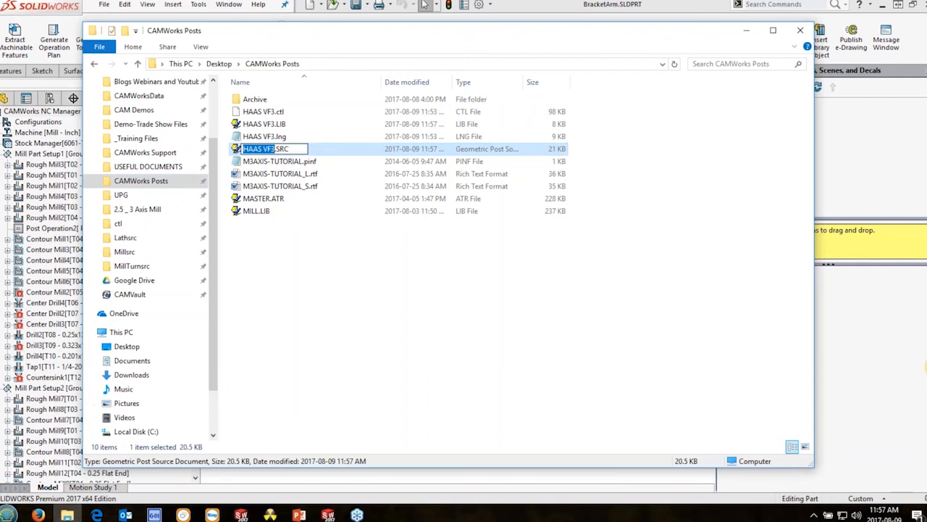
left_click(259, 163)
left_click(262, 162)
key("ctrl+v")
left_click(266, 175)
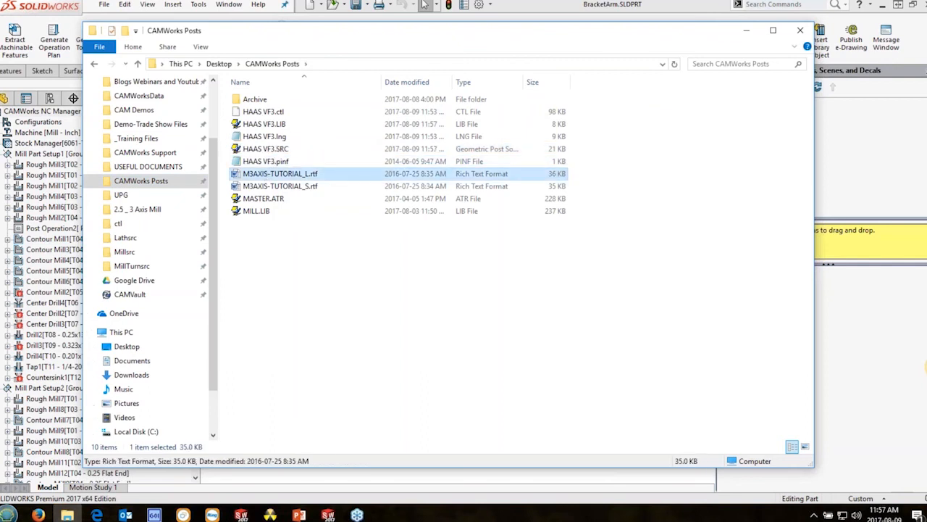
- Rename M3AXIS-TUTORIAL_L.rtf to HAAS VF3_L.rtf
double_click(267, 175)
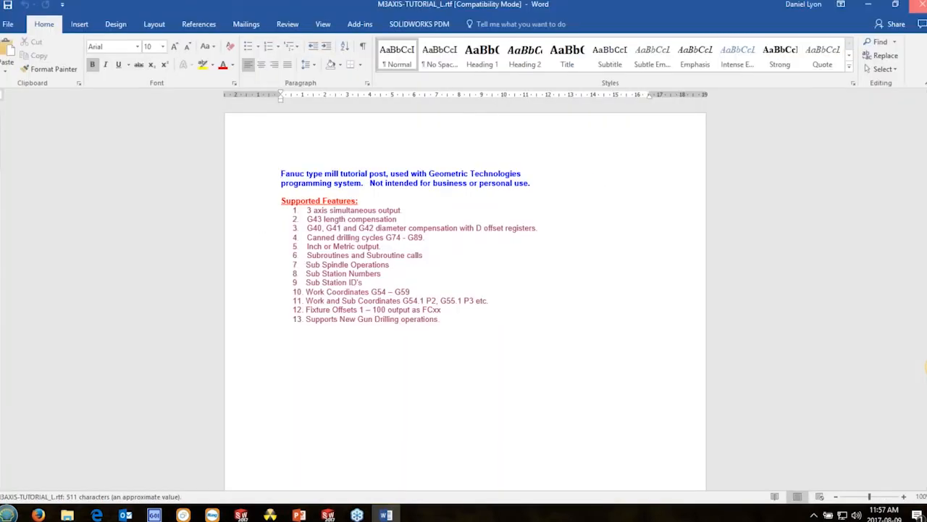
left_click(922, 5)
left_click(301, 178)
left_click(303, 175)
left_click_drag(303, 175, 244, 175)
key("ctrl+v")
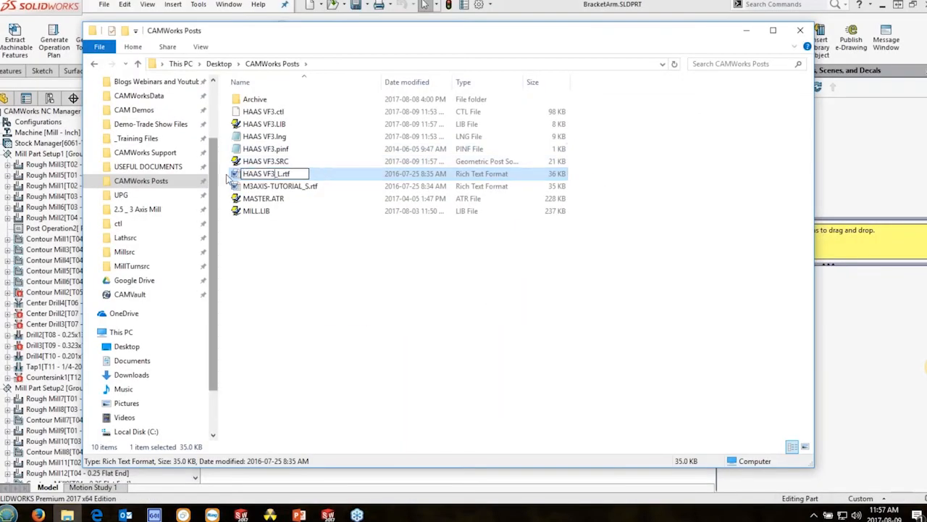
- Rename M3AXIS-TUTORIAL_S.rtf to HAAS VF3_S.rtf
left_click(282, 188)
left_click(301, 187)
left_click(302, 187)
left_click_drag(302, 187, 211, 188)
key("ctrl+v")
left_click(285, 236)
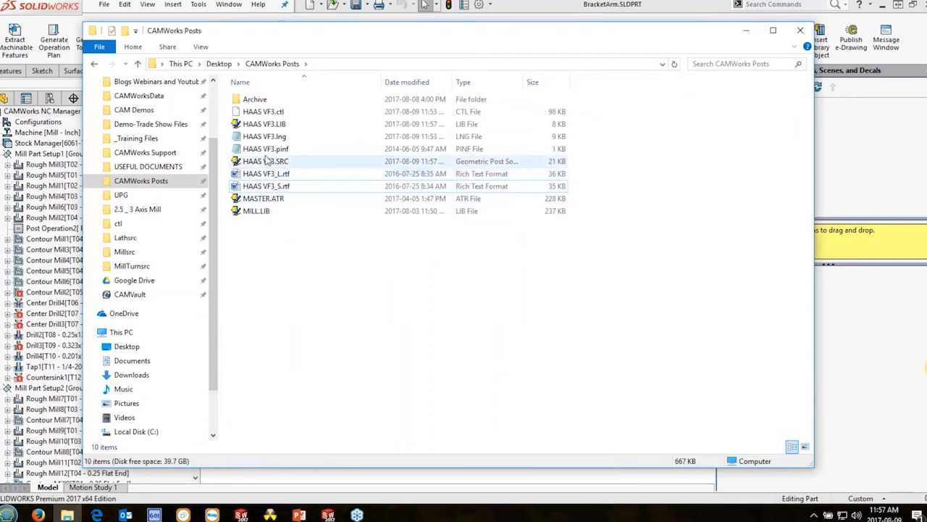
- Open HAAS VF3.pinf and set PostName to HAAS VF3 and PostExtension to NC
double_click(265, 148)
left_click_drag(327, 142, 277, 152)
key("ctrl+v")
type("NC")
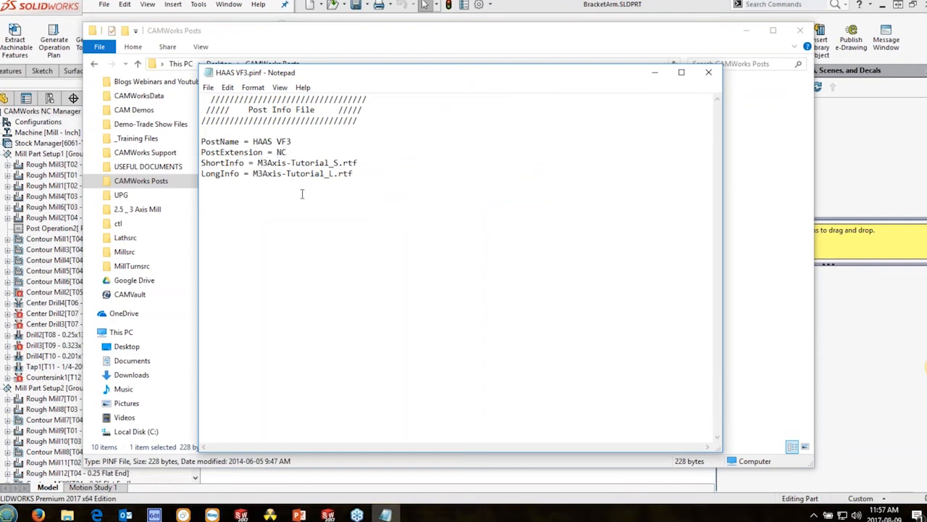
- Set ShortInfo to HAAS VF3_S.rtf and LongInfo to HAAS VF3_L.rtf, save the post info file and close it
left_click_drag(258, 162, 332, 166)
key("ctrl+v")
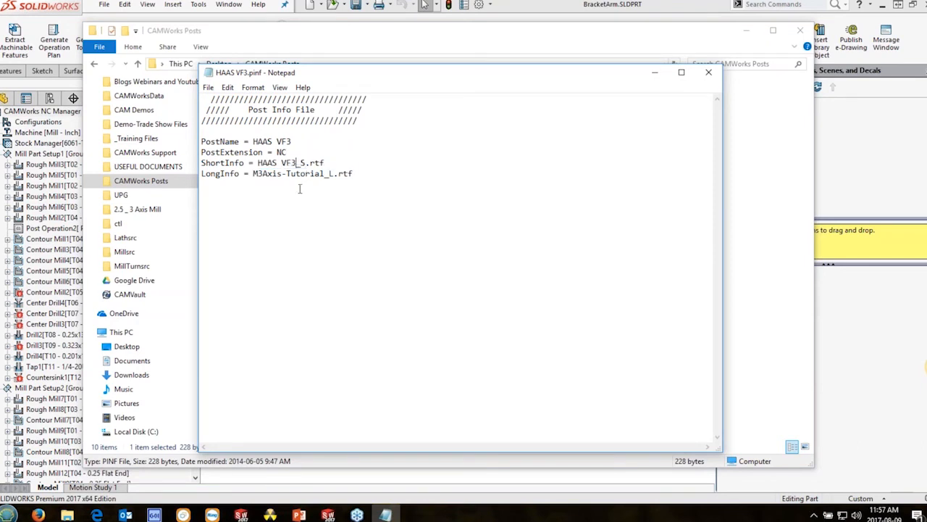
left_click_drag(255, 175, 326, 176)
key("ctrl+v")
left_click(209, 87)
left_click(226, 128)
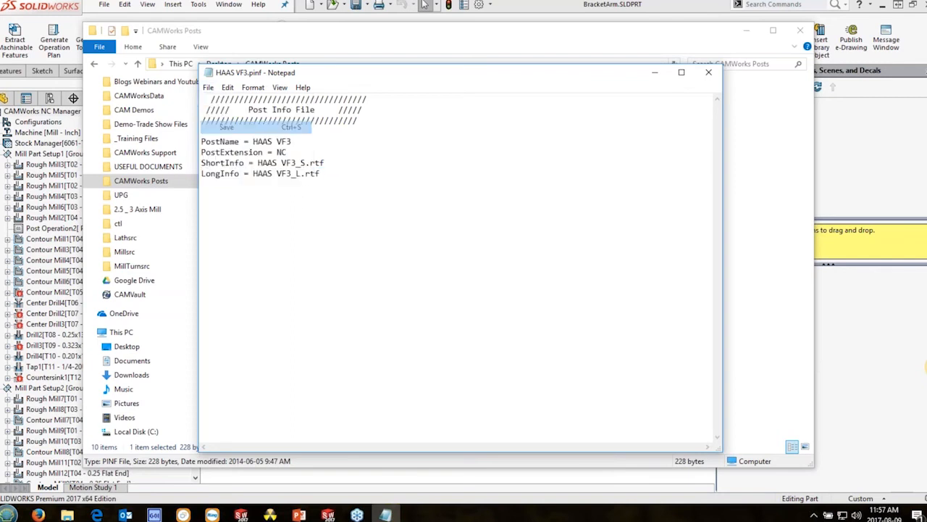
left_click(709, 72)
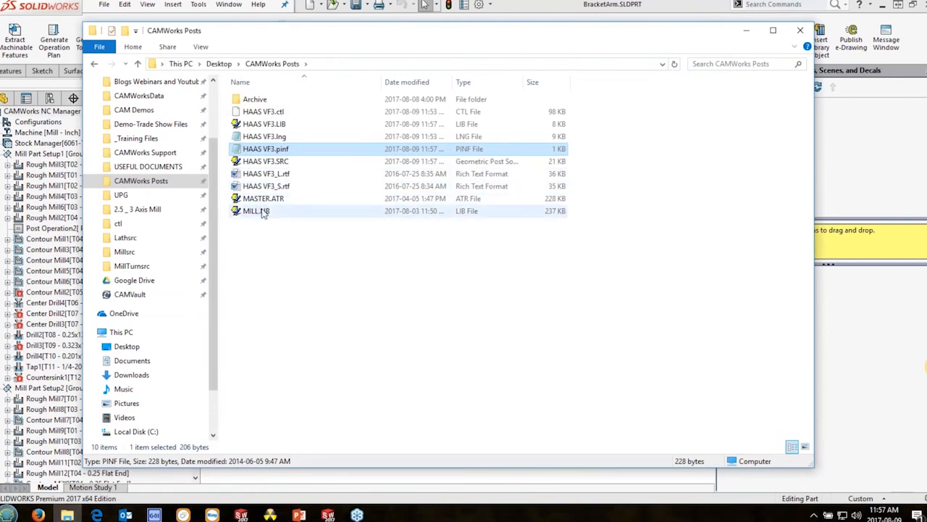
- Replace all text in HAAS VF3_L.rtf with "CUSTOM POST INFO _LONG FORMAT", save and close it
double_click(268, 175)
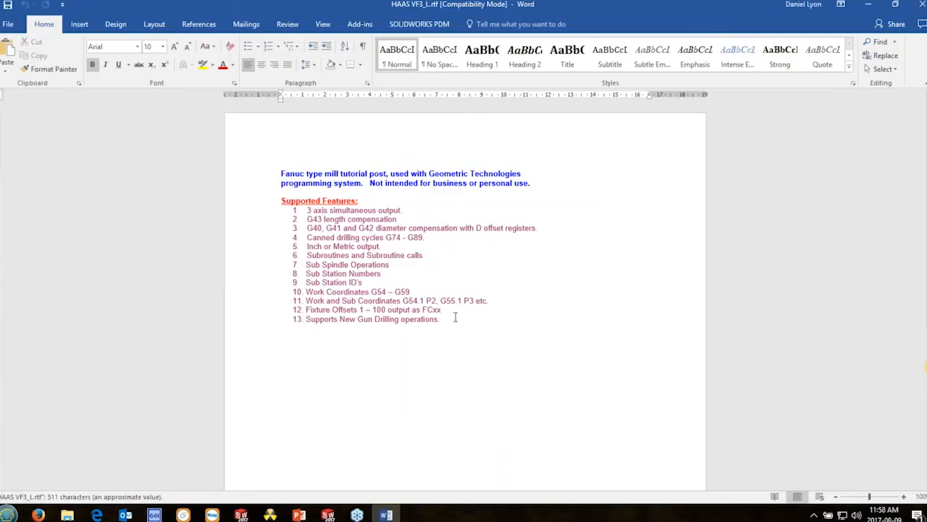
left_click_drag(455, 318, 268, 158)
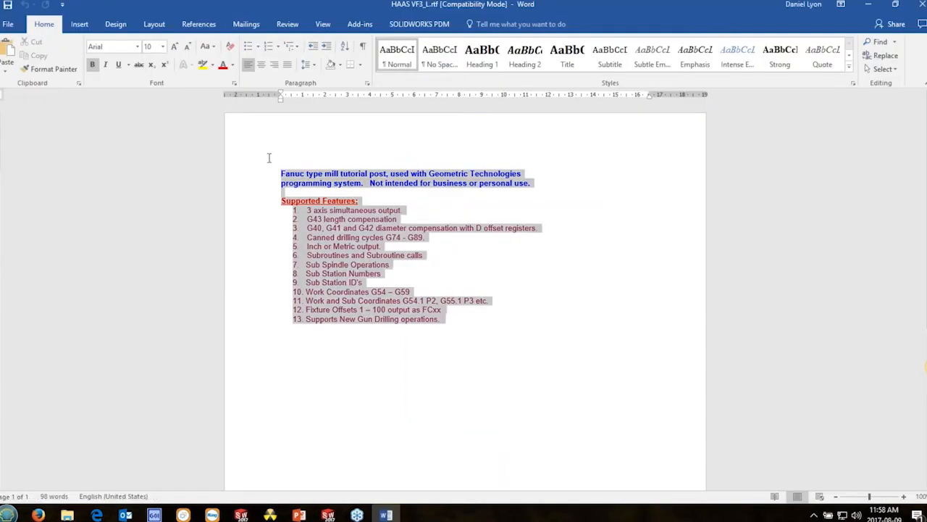
type("CUSTOM POST INFO _L")
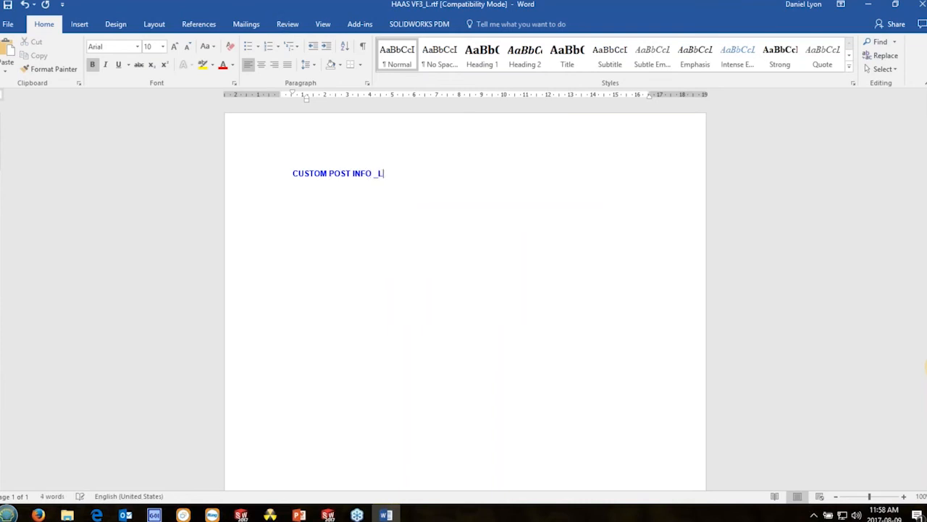
type("ONG FORMAT")
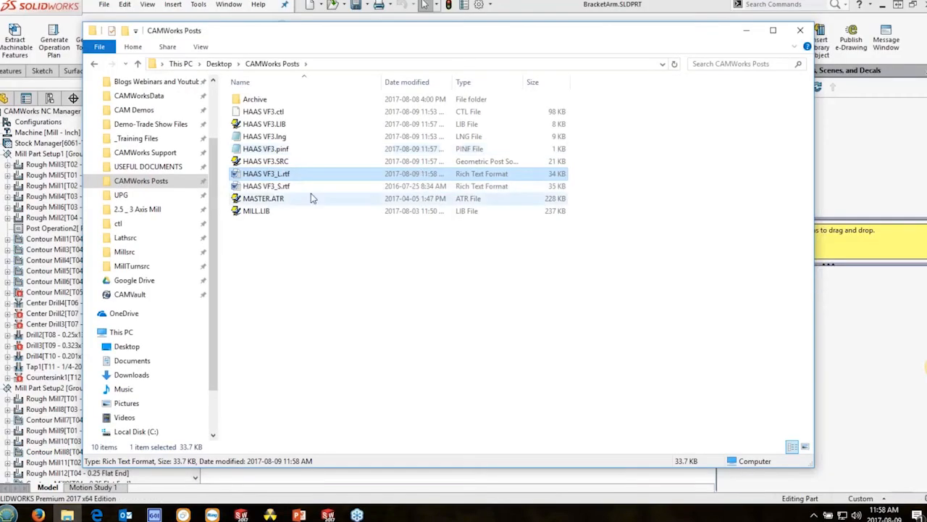
- Replace all text in HAAS VF3_S.rtf with "DESCRIPTION: SHORT FORMAT", save and close it
double_click(290, 186)
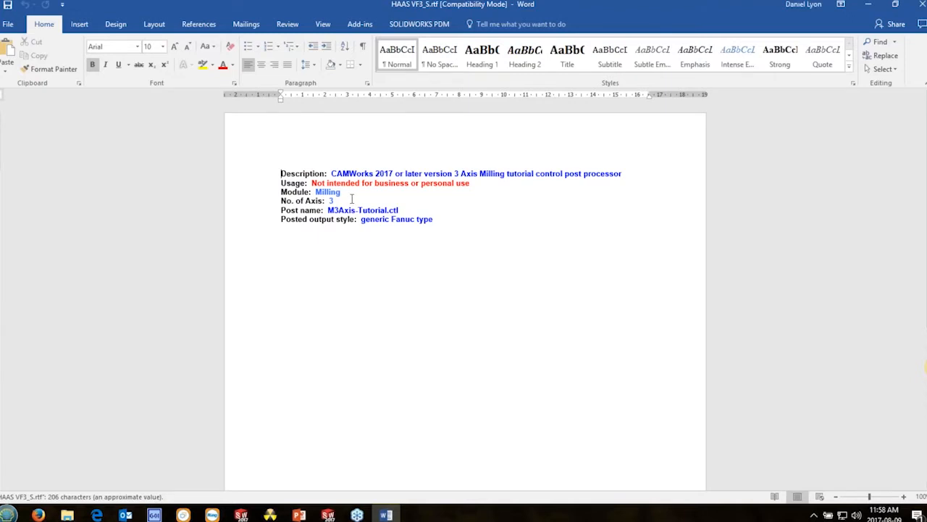
key("ctrl+a")
type("DES")
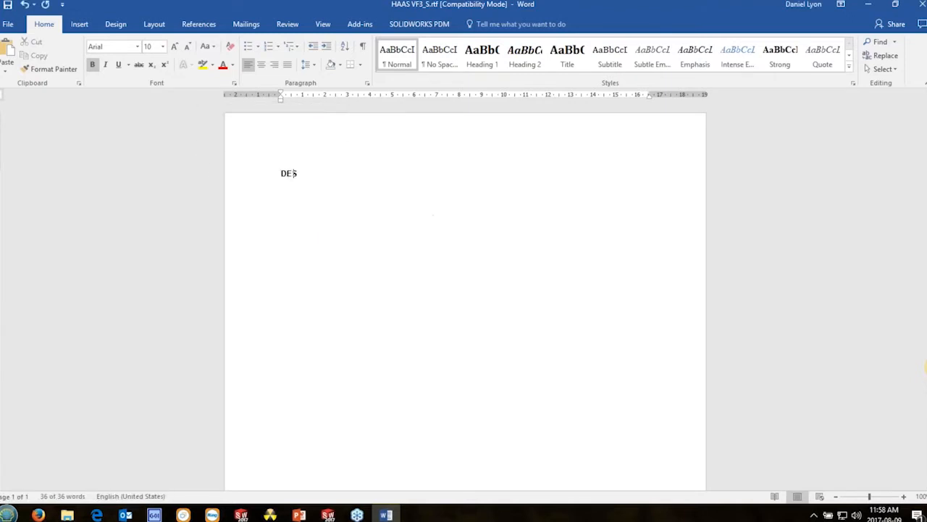
type("CRIPTION")
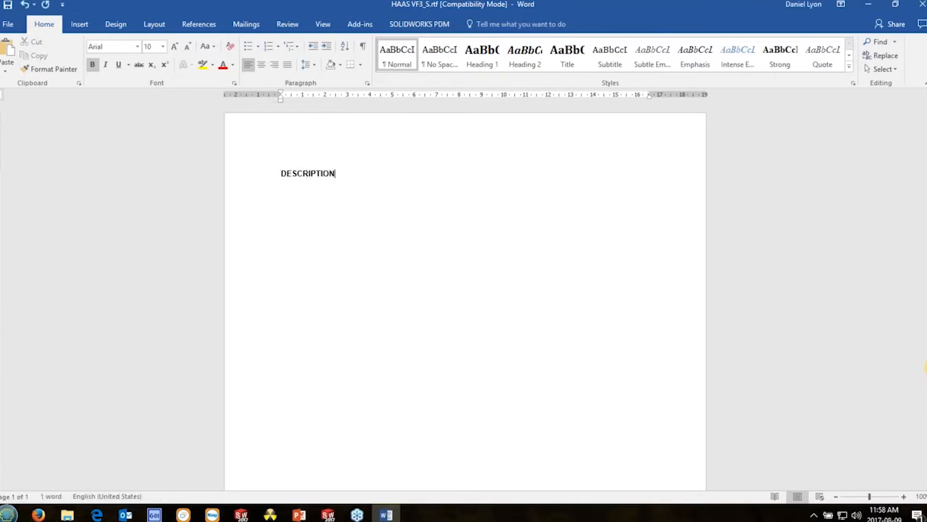
type(": SJHORT FO")
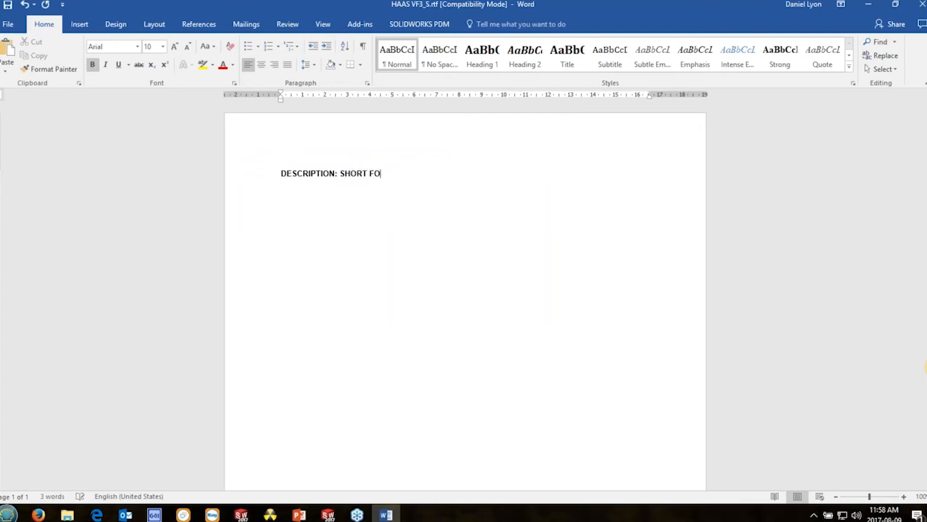
type("MRMAT")
left_click(923, 6)
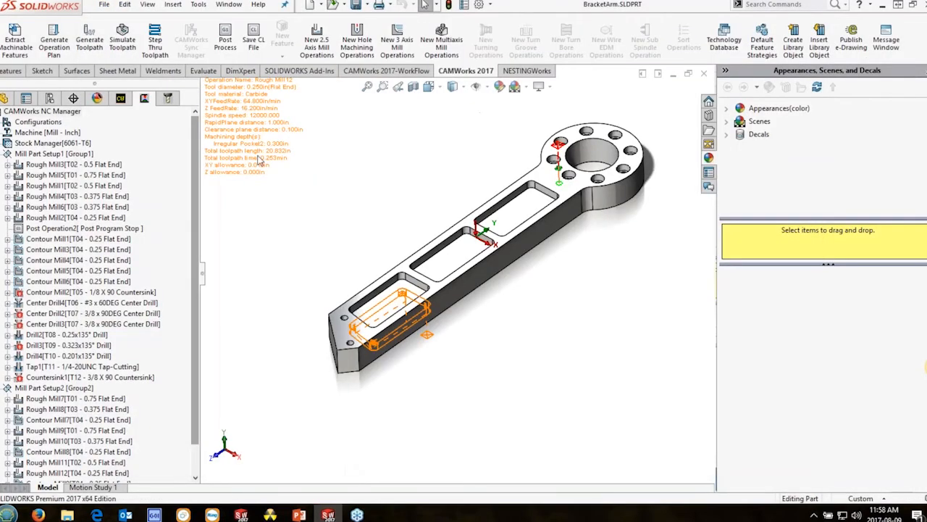
- Reselect HAAS VF3 as the machine's active post processor and check its short and long descriptions
double_click(47, 133)
left_click(259, 127)
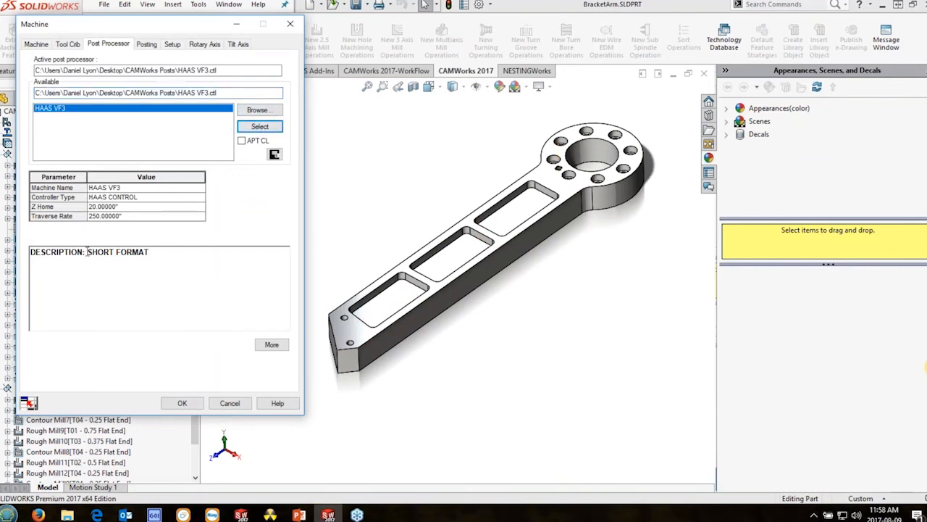
left_click(271, 345)
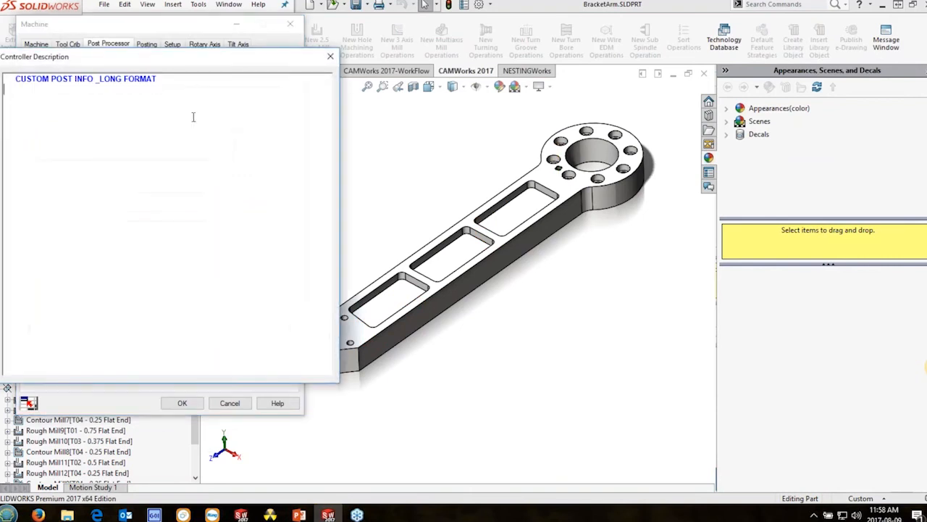
left_click(165, 89)
left_click(330, 55)
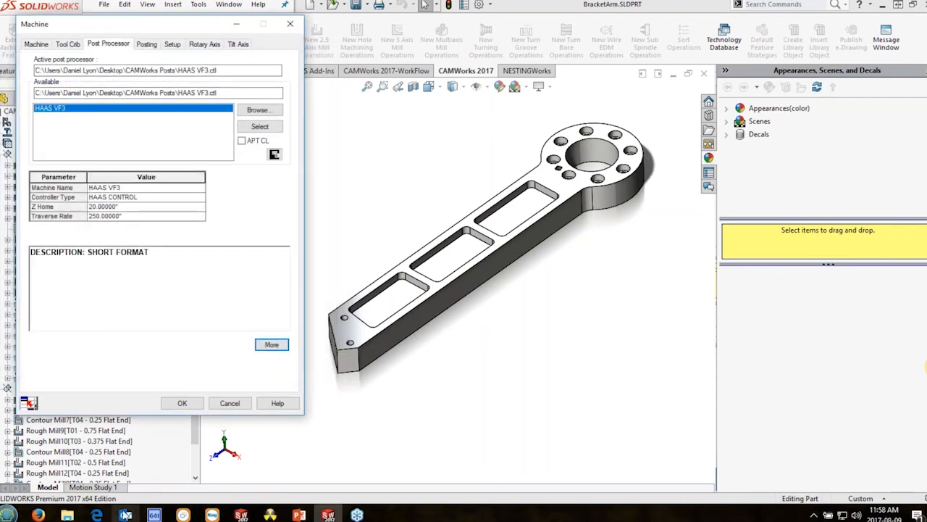
- Open HAAS VF3.SRC and HAAS VF3.LIB from the CAMWorks Posts folder in the syntax editor
left_click(67, 515)
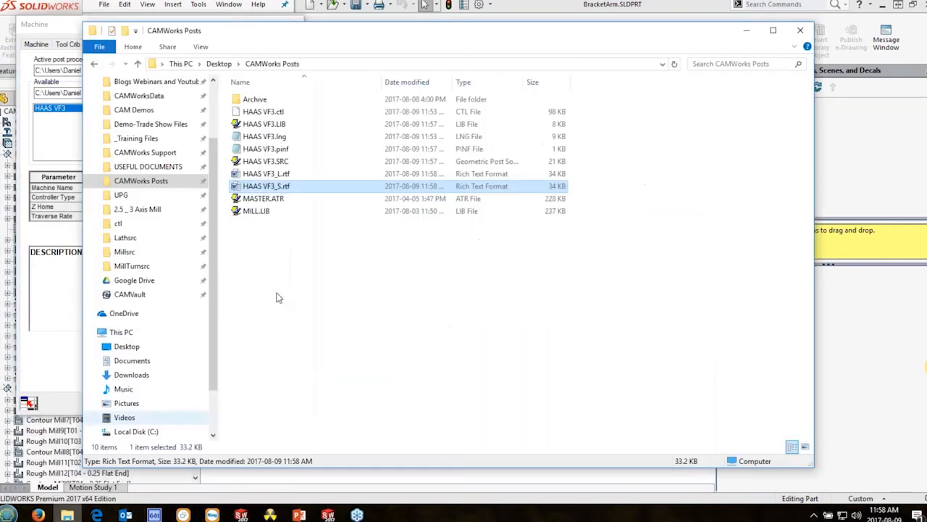
left_click(268, 163)
double_click(268, 163)
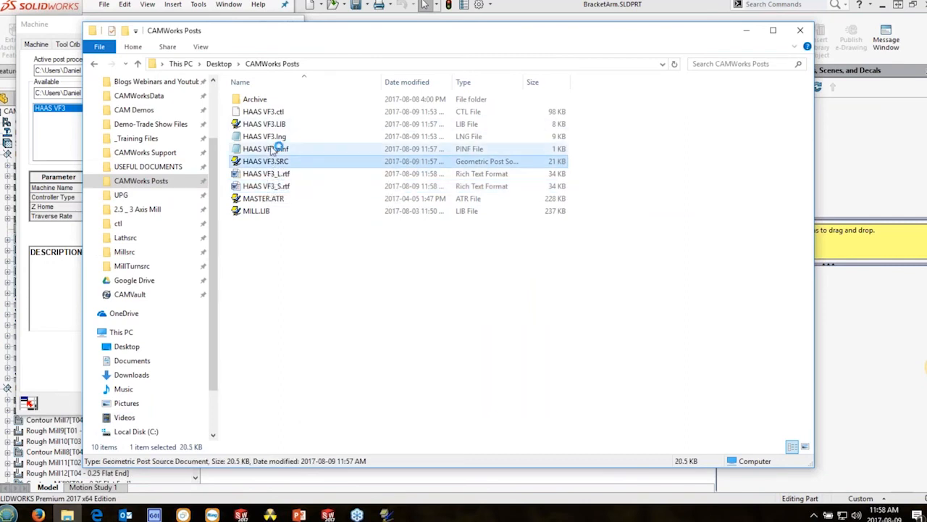
key("alt+Tab")
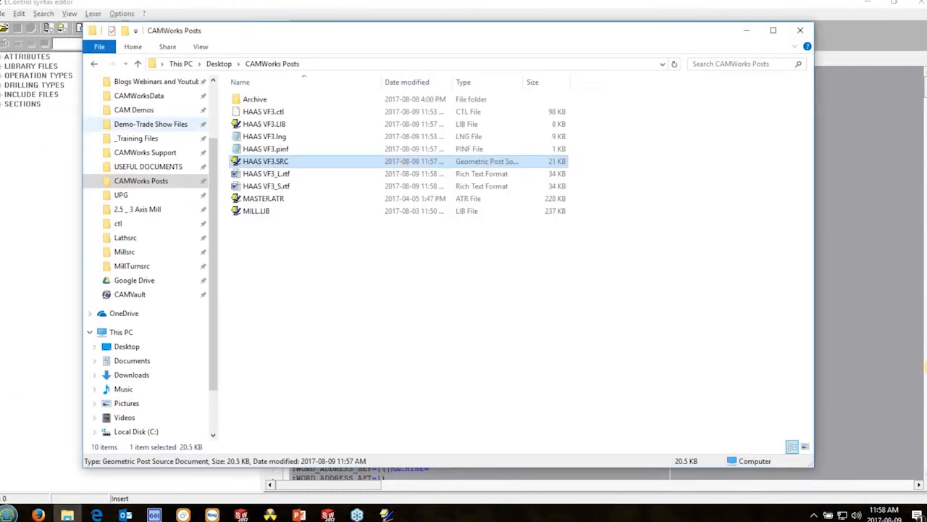
double_click(279, 123)
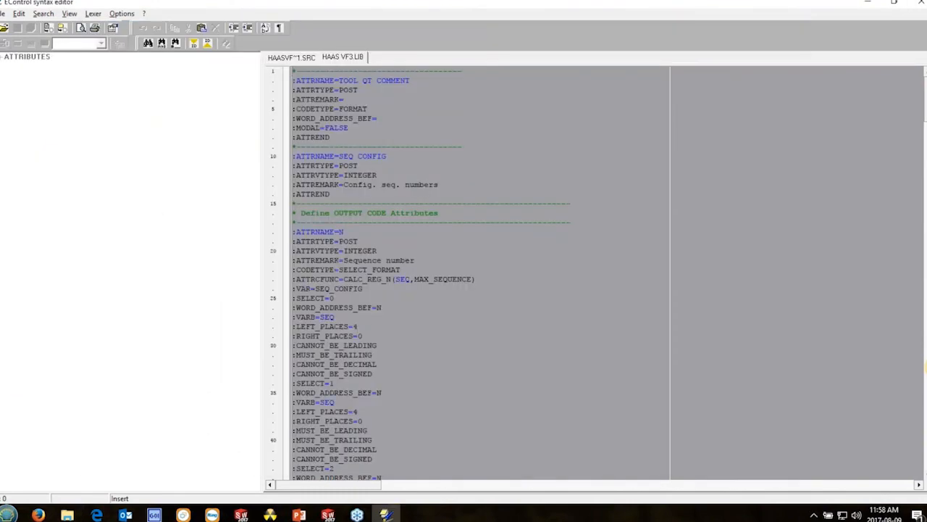
- Open MILL.LIB from the UPG Millsrc folder and look through its version notes and G-code definitions
left_click(67, 514)
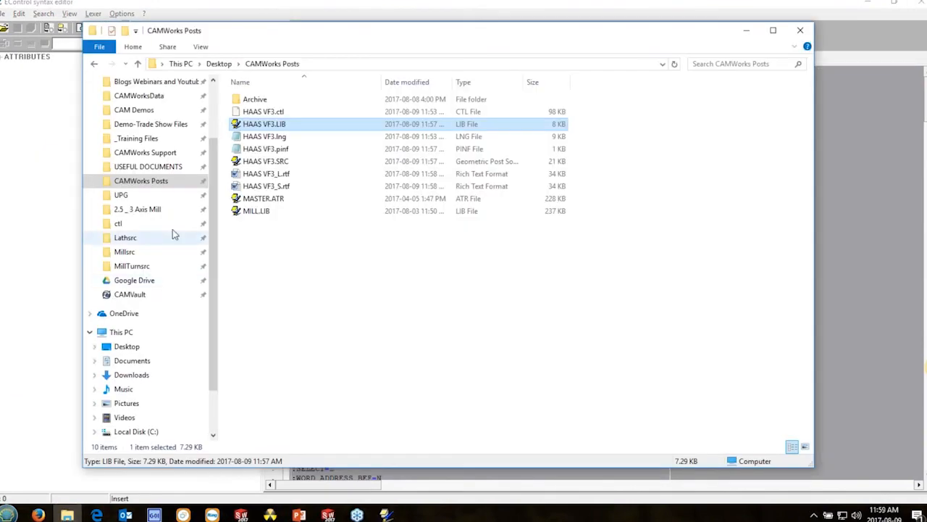
left_click(129, 197)
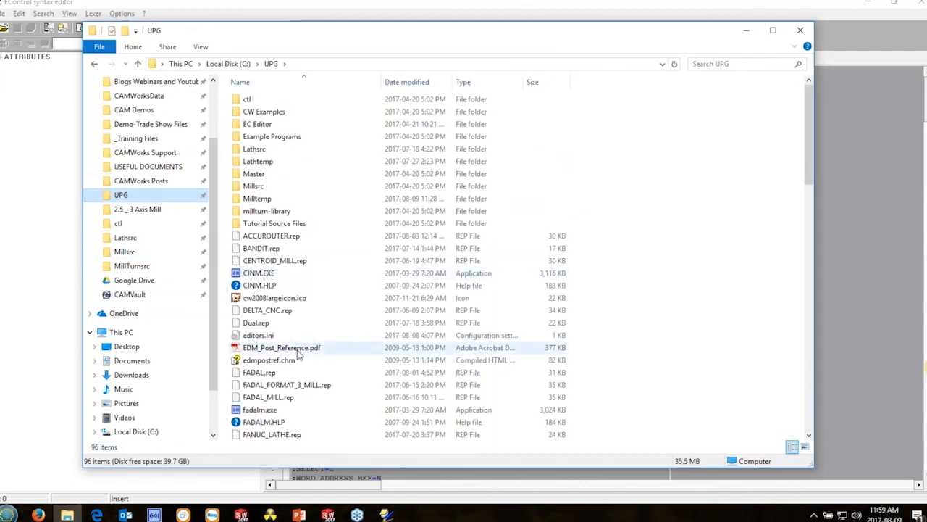
double_click(257, 187)
scroll(296, 306, "down", 10)
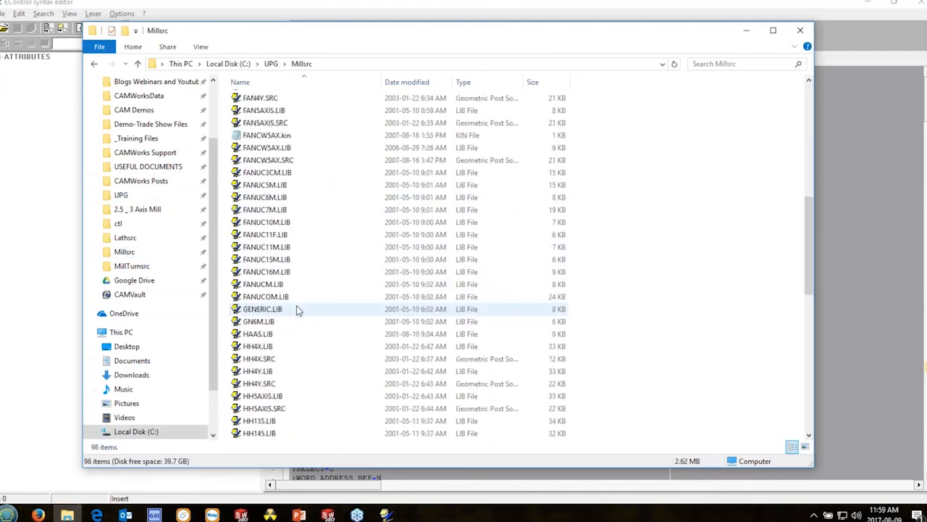
scroll(296, 309, "down", 7)
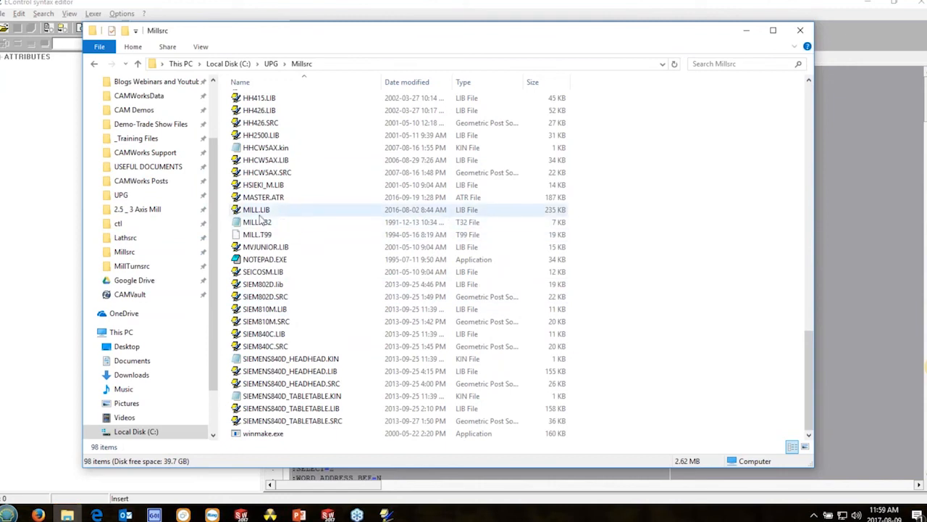
double_click(258, 210)
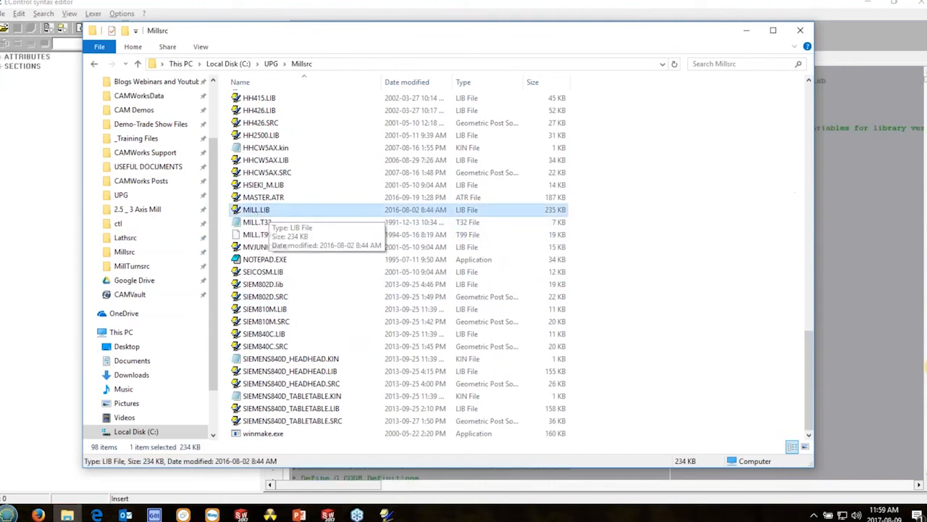
left_click(863, 181)
scroll(581, 176, "down", 13)
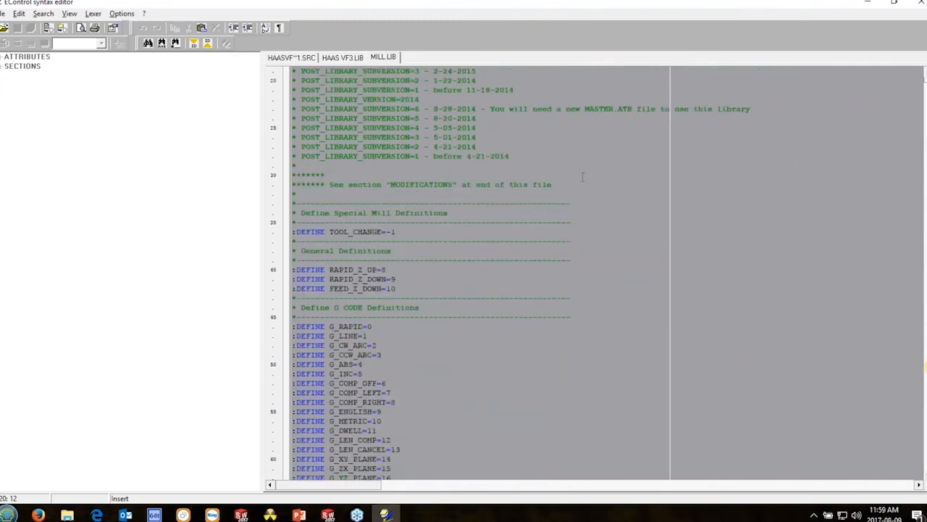
scroll(581, 176, "down", 10)
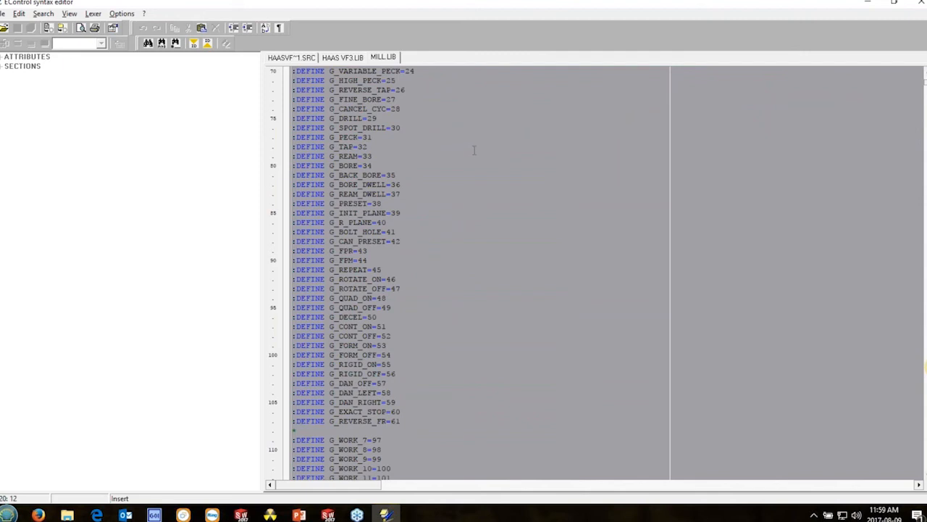
- Examine the HAAS VF3 source file's header settings, machine attributes, library references and drilling operation definitions
left_click(304, 60)
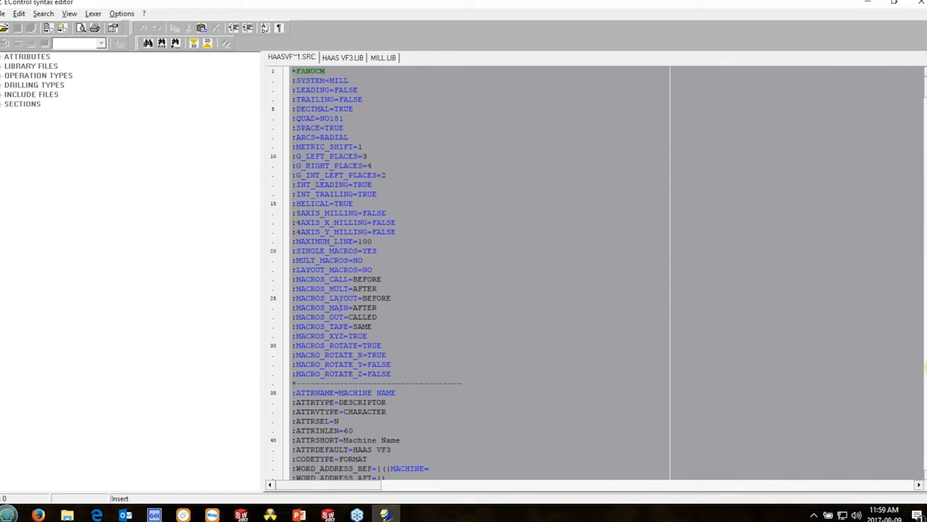
mouse_move(336, 293)
scroll(416, 289, "down", 10)
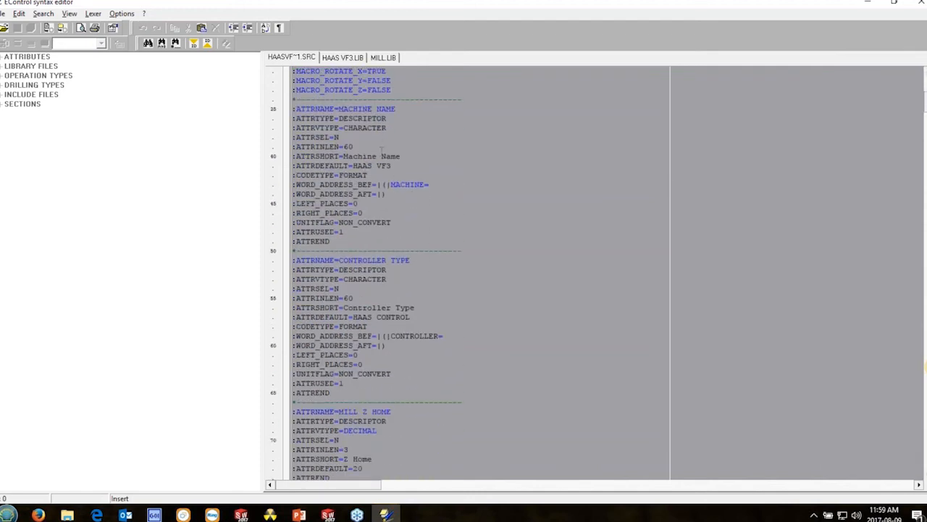
scroll(392, 294, "down", 11)
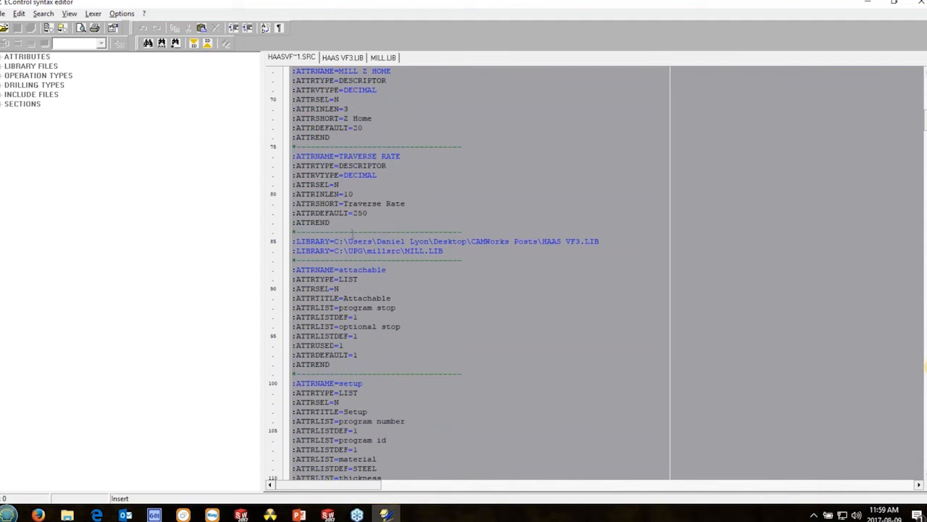
left_click(2, 65)
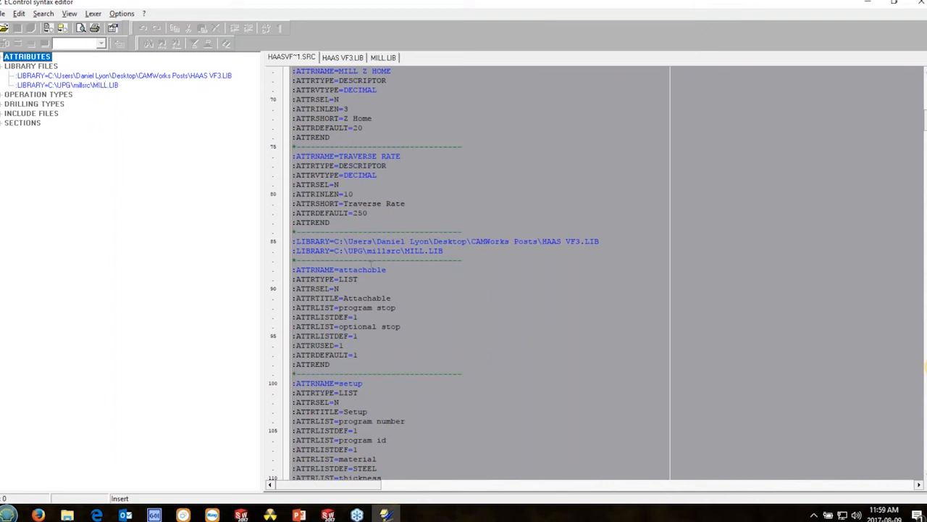
left_click(405, 299)
scroll(410, 304, "down", 6)
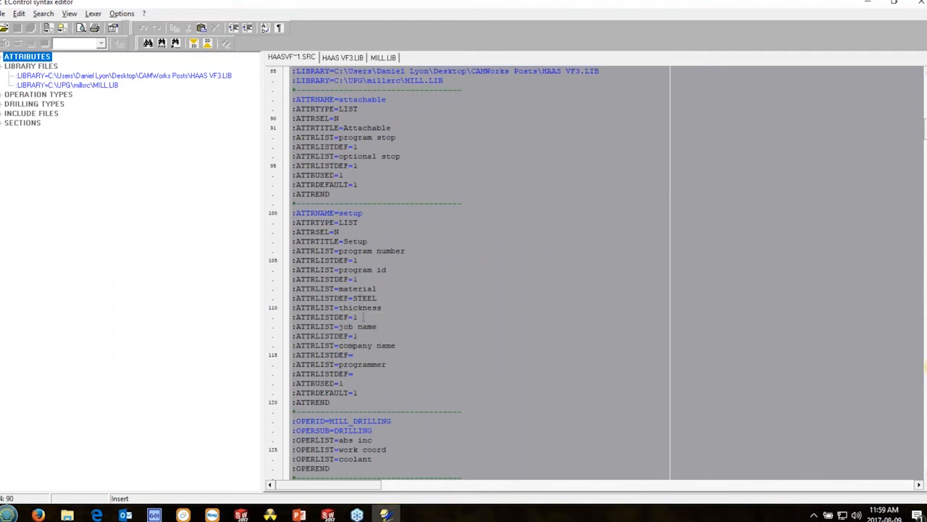
scroll(359, 326, "down", 1)
scroll(360, 326, "down", 13)
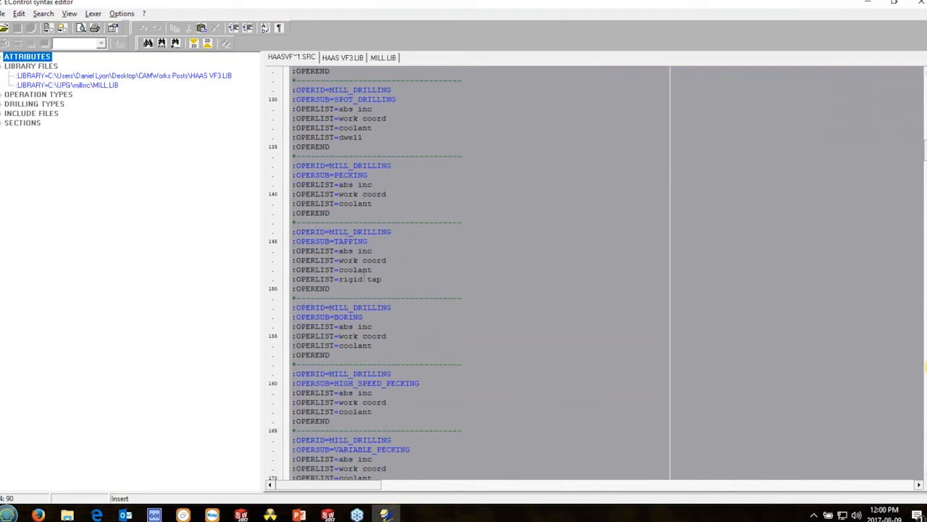
scroll(375, 284, "down", 13)
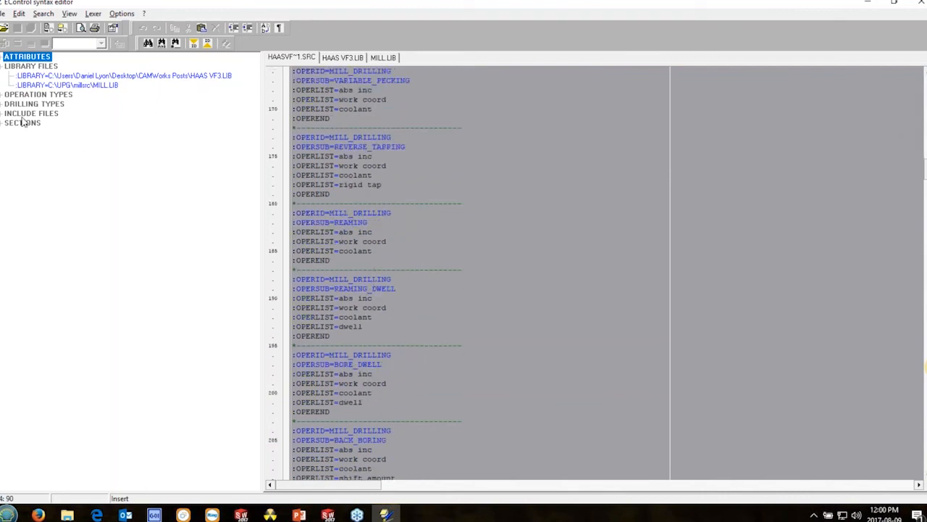
- In the source's START OF TAPE section, enclose <PROGRAM_NAME> in parentheses and delete the blank line after the Z0 line
left_click(2, 105)
left_click(2, 95)
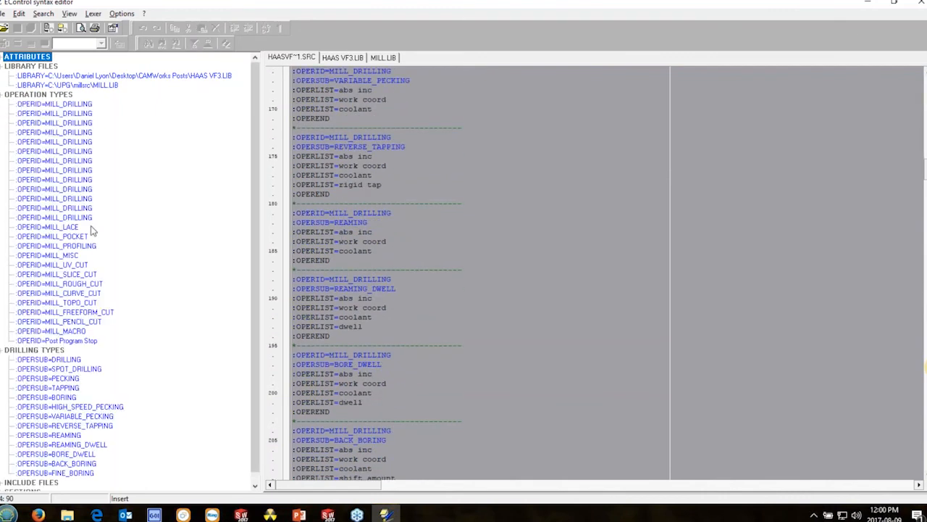
left_click(56, 340)
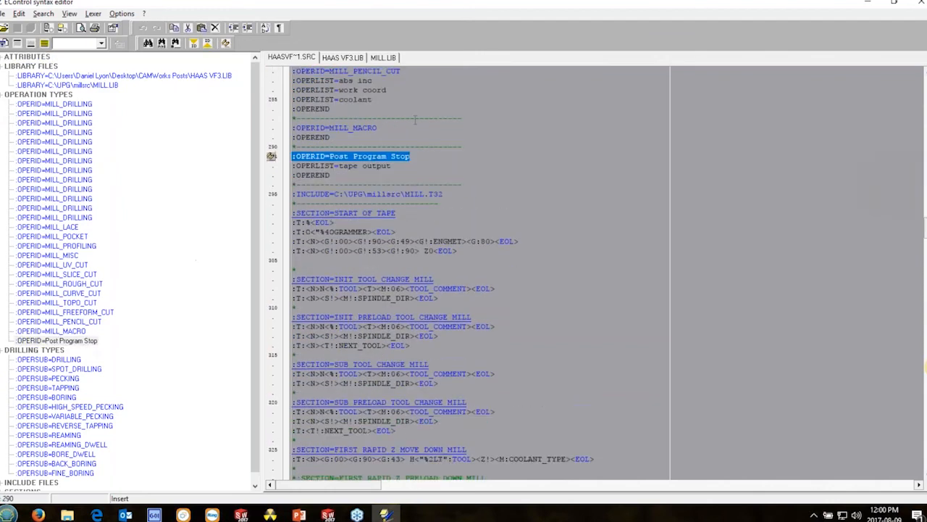
scroll(394, 252, "down", 3)
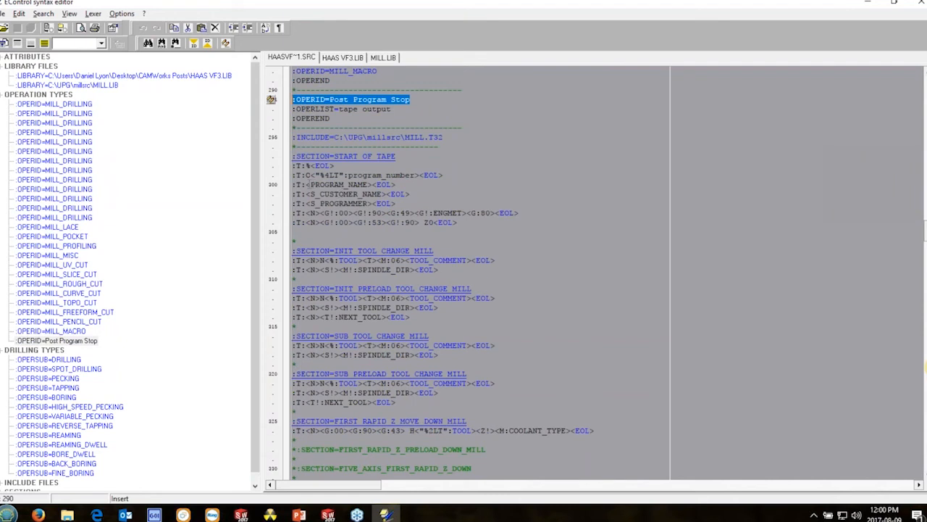
left_click(307, 184)
type("(")
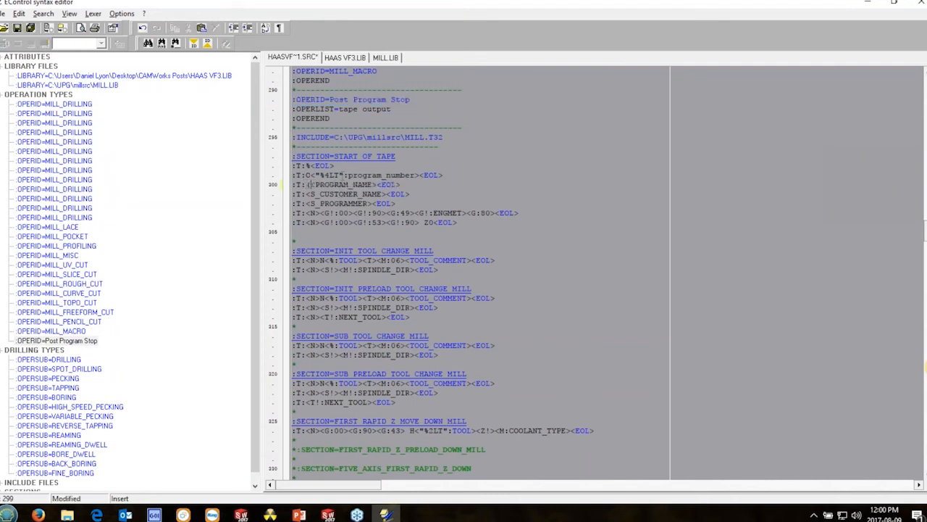
left_click(376, 184)
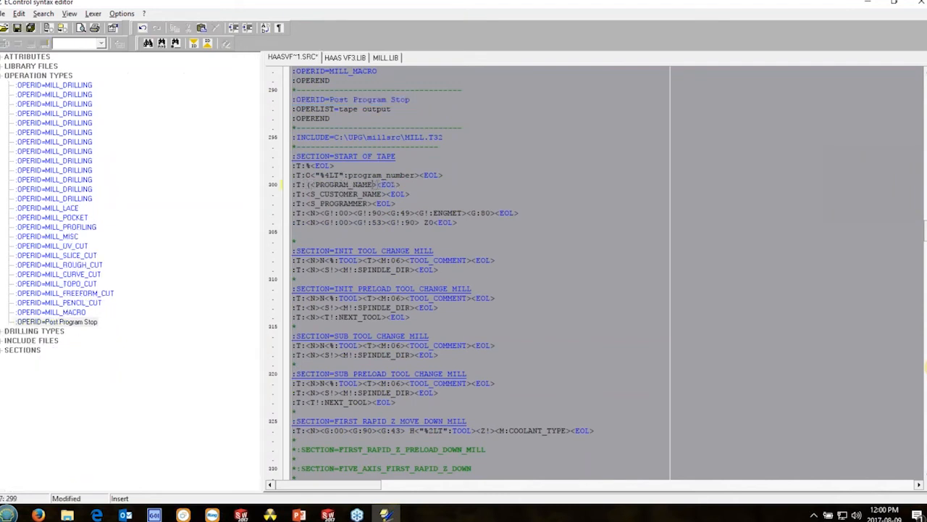
type(")")
left_click(326, 233)
key("BackSpace")
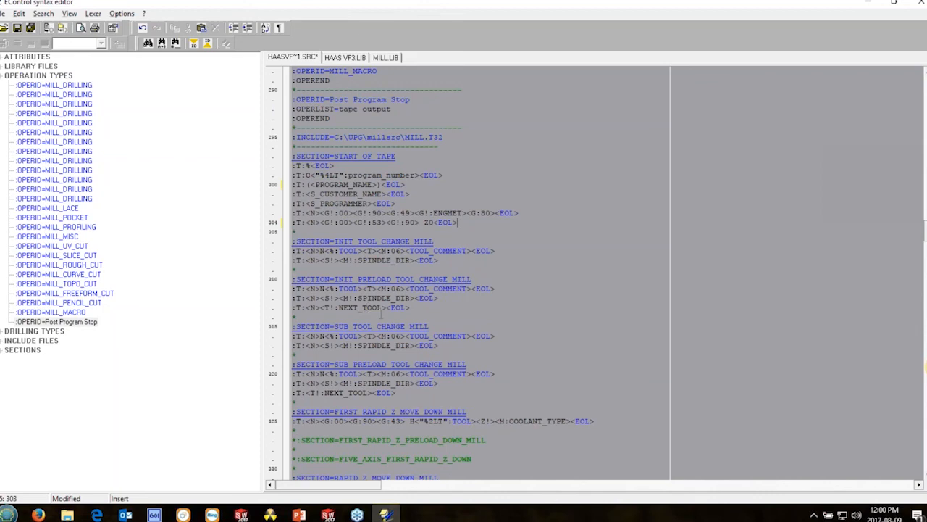
- Go to the END_OF_TAPE section of the HAAS VF3 source file through its list of sections
double_click(6, 352)
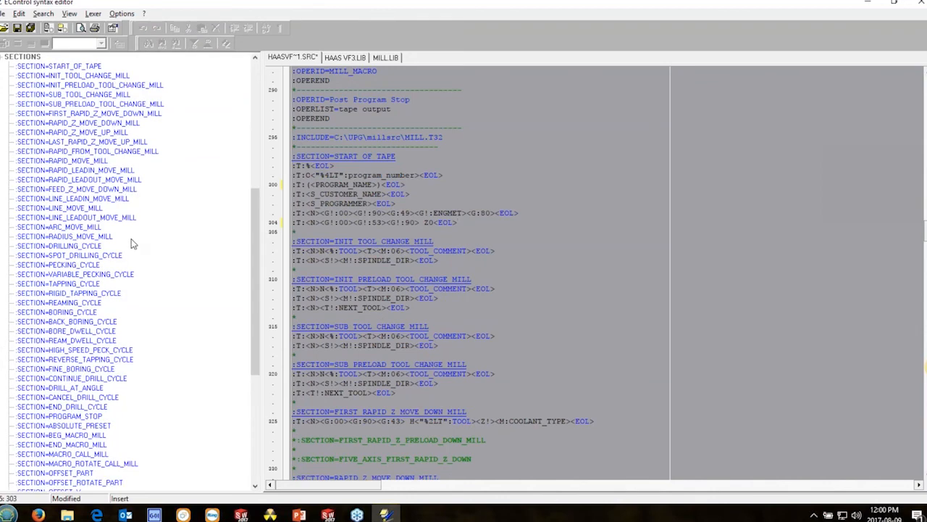
scroll(126, 246, "down", 2)
scroll(102, 297, "down", 2)
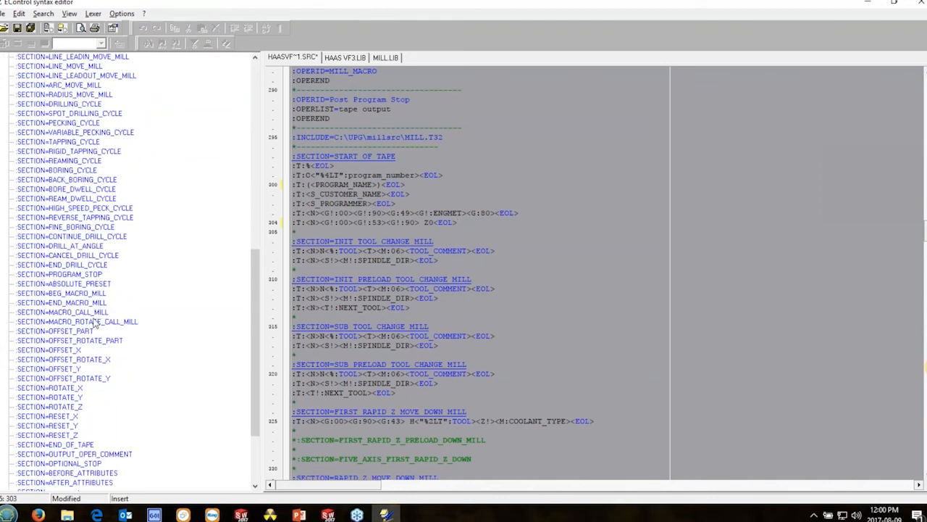
scroll(95, 373, "down", 3)
left_click(85, 393)
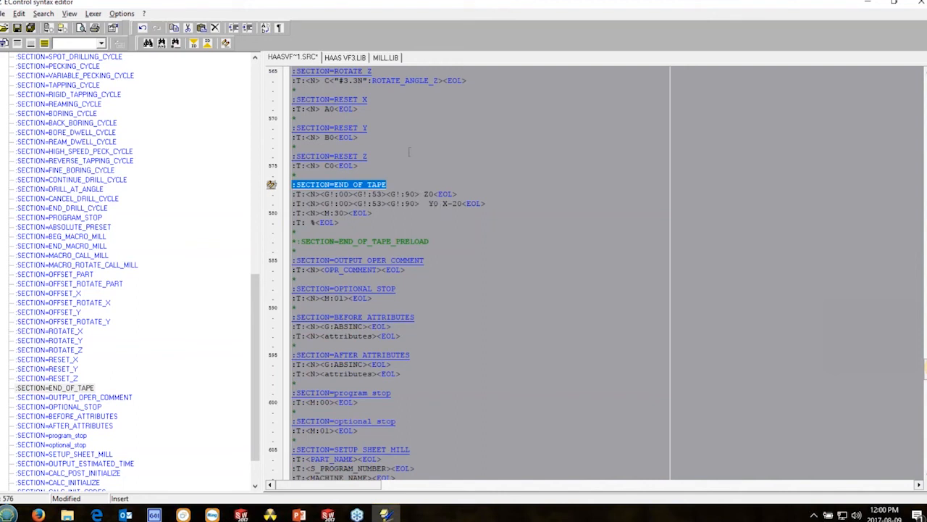
- Find the CALC_END_OPERATION section in MILL.LIB through its list of sections and go to its code
left_click(386, 58)
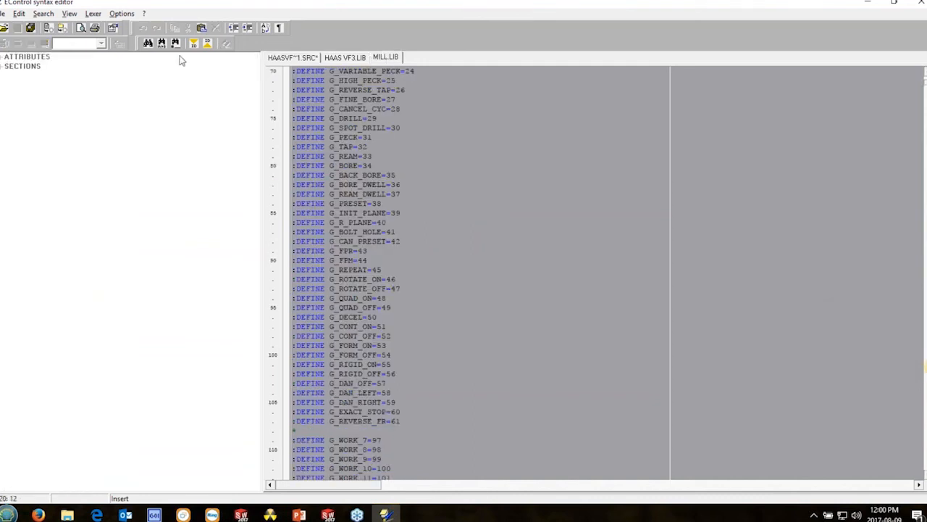
left_click(350, 59)
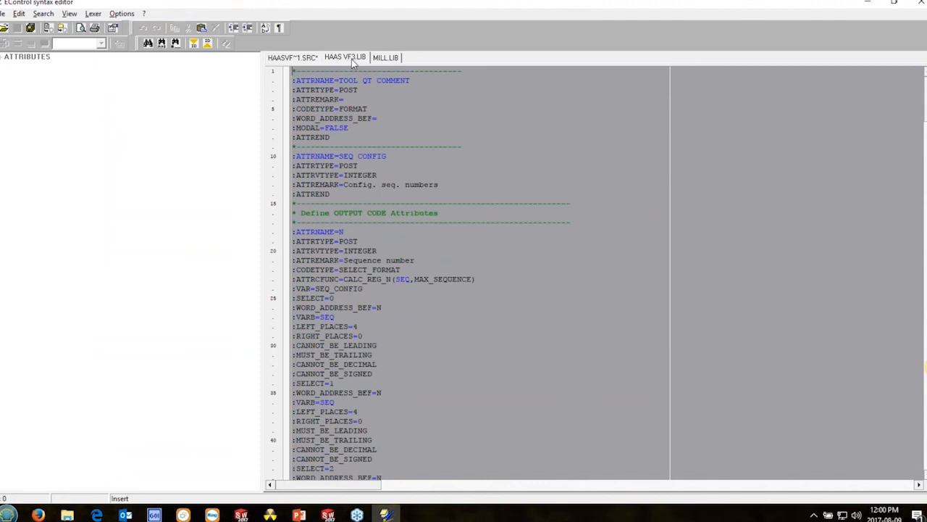
left_click(383, 59)
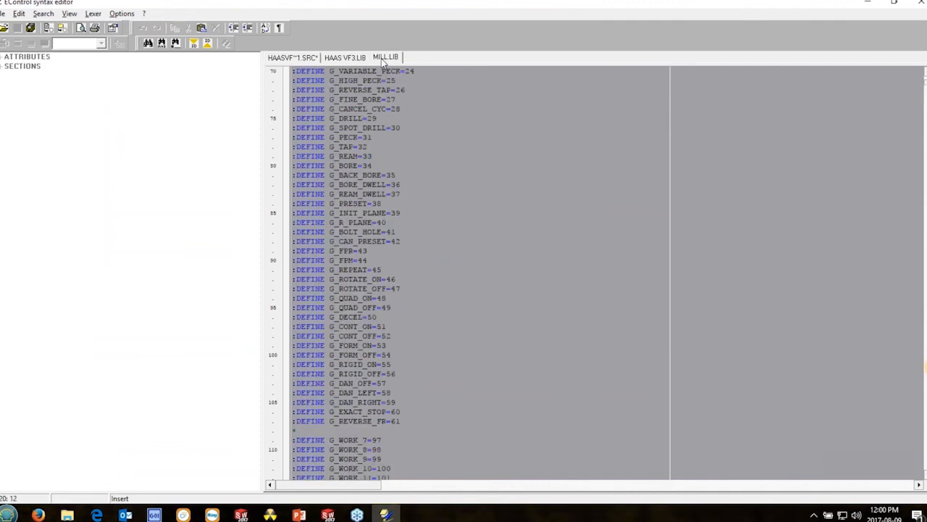
double_click(6, 66)
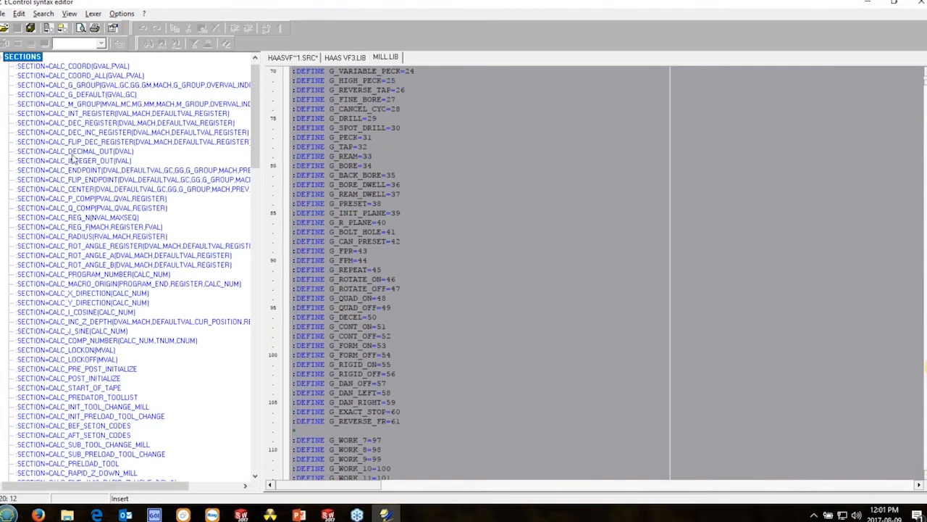
scroll(73, 370, "down", 17)
scroll(73, 366, "down", 15)
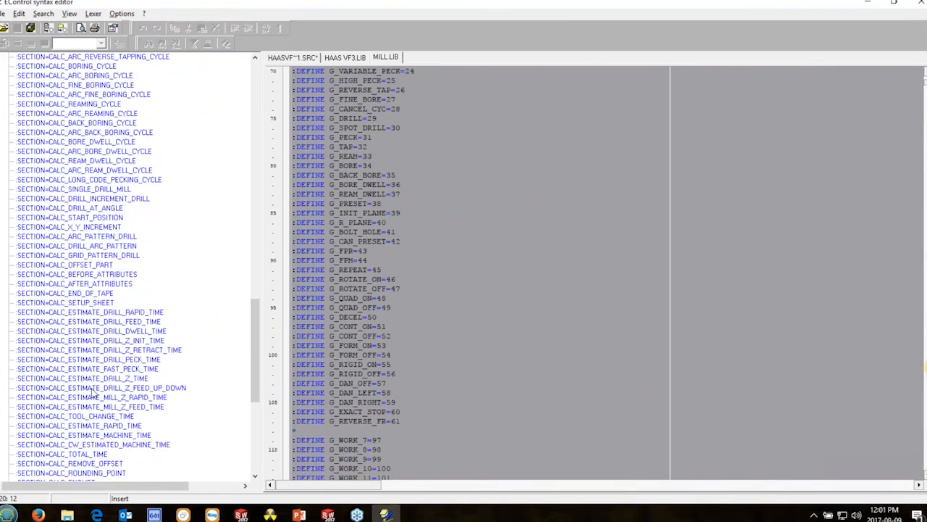
left_click(80, 472)
scroll(434, 354, "down", 8)
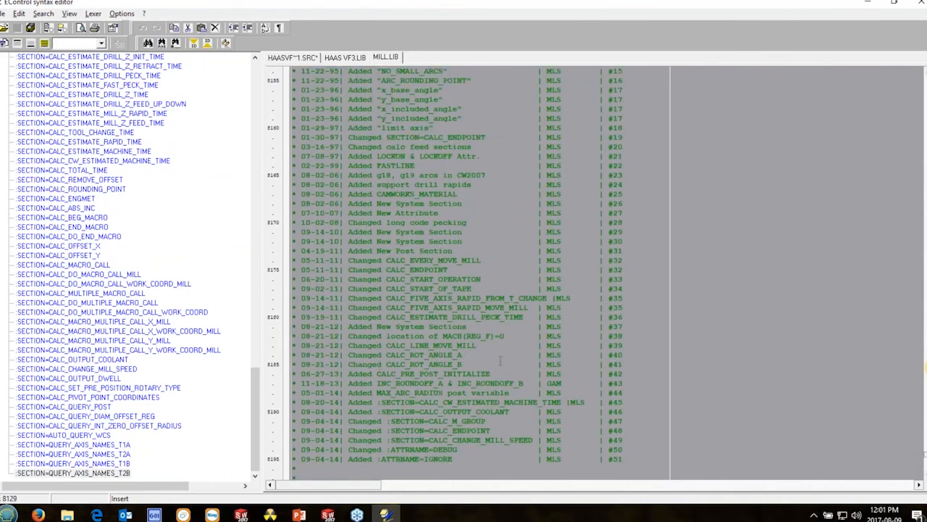
scroll(66, 304, "up", 6)
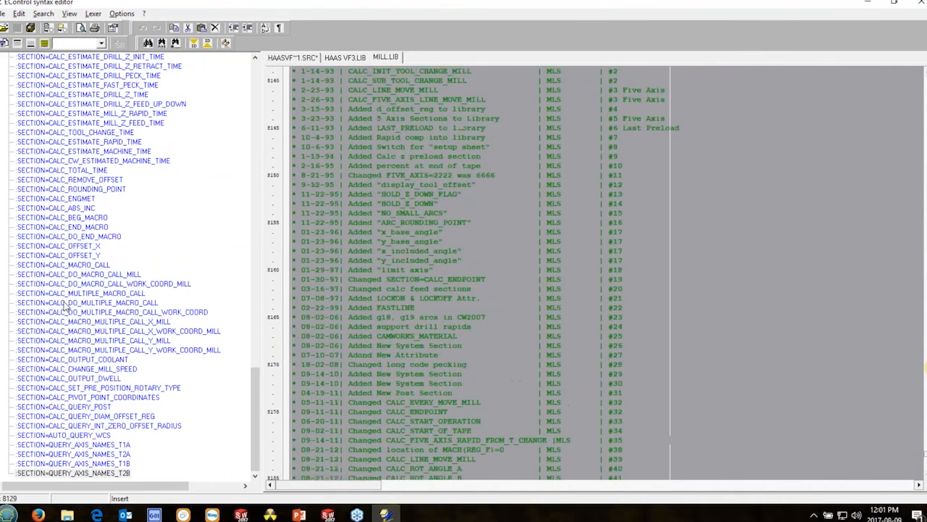
left_click(76, 230)
scroll(76, 231, "up", 8)
scroll(76, 232, "up", 15)
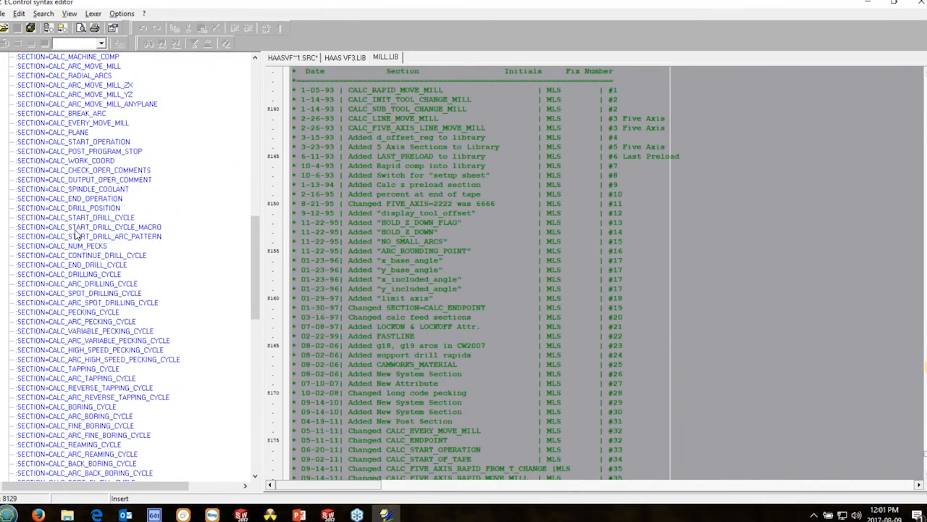
left_click(54, 256)
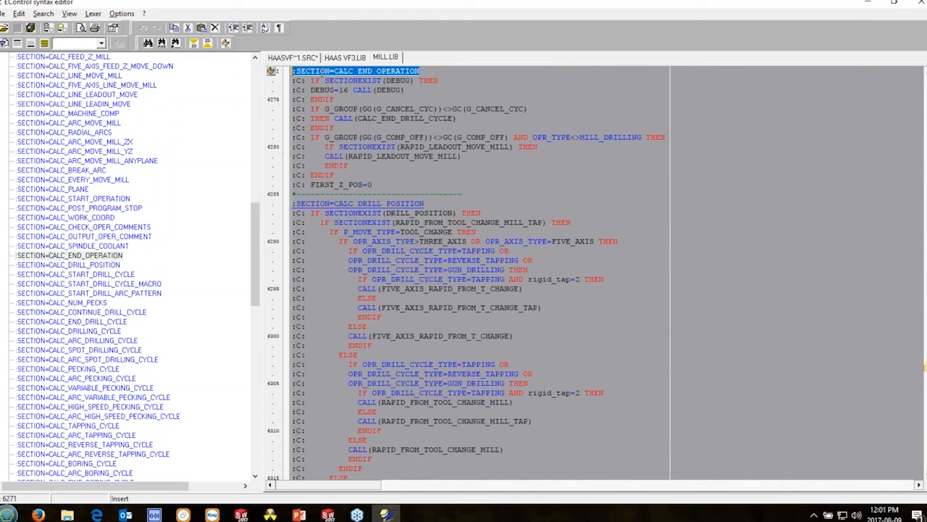
- Copy the whole CALC_END_OPERATION section, including its closing dashed line, from MILL.LIB to below the last ATTREND in HAAS VF3.LIB
left_click_drag(377, 187, 253, 79)
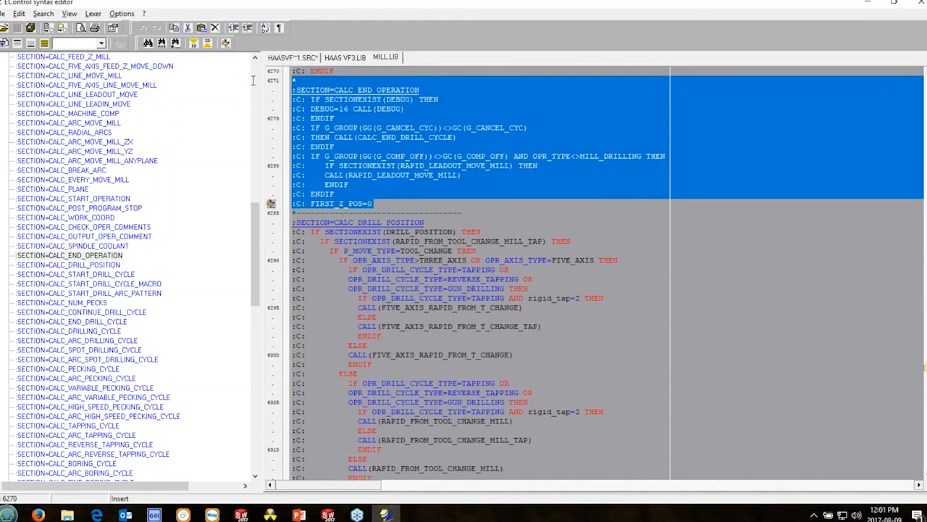
left_click_drag(461, 212, 279, 79)
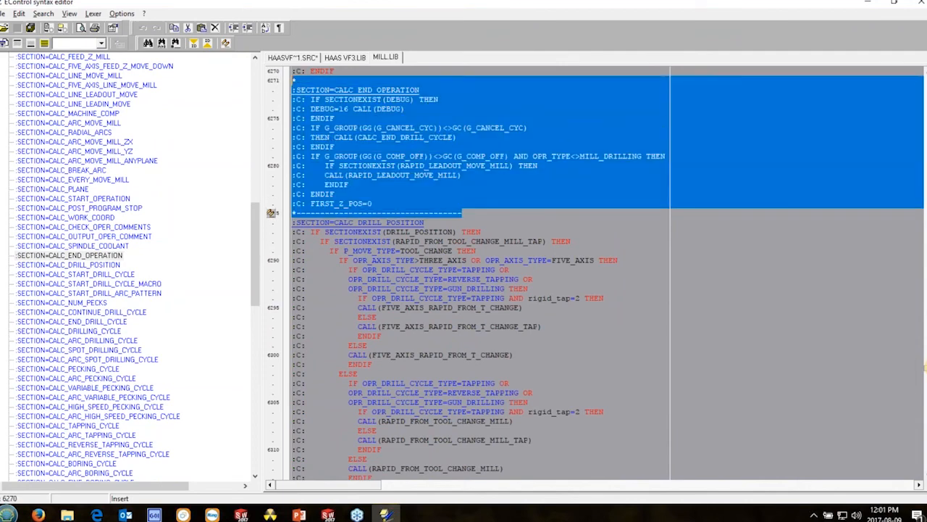
left_click(342, 61)
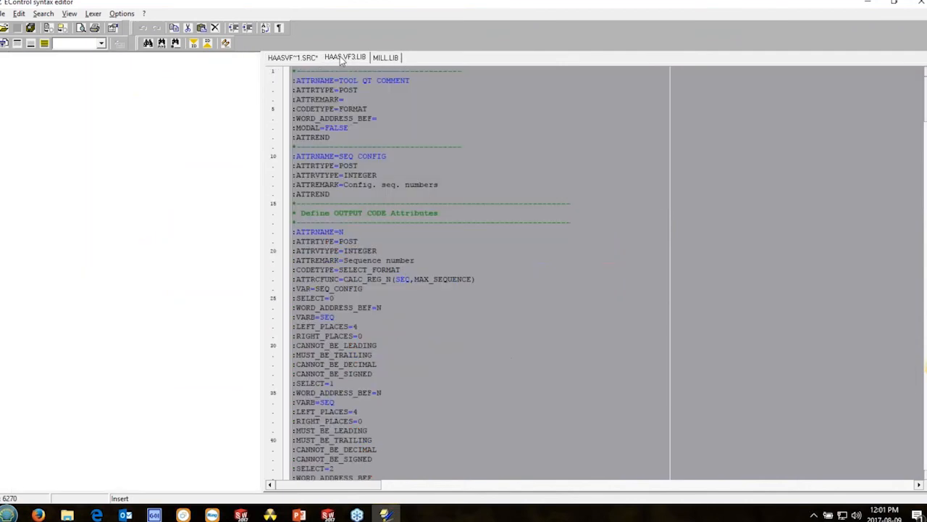
left_click(0, 57)
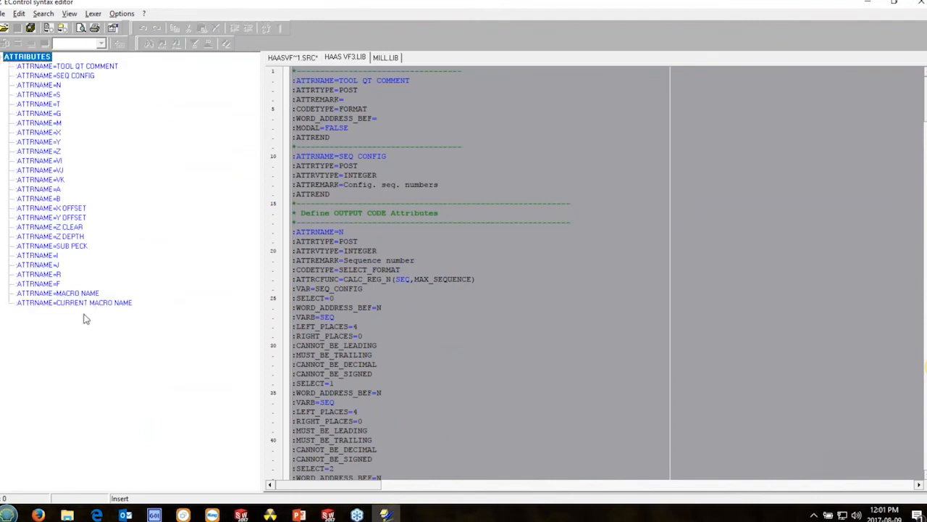
left_click(75, 303)
left_click(337, 195)
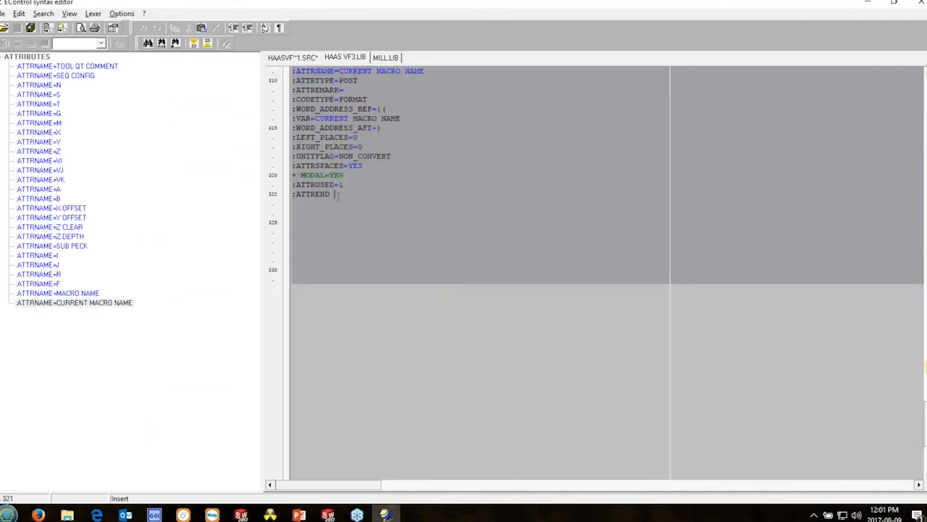
key("Return")
type("* :SECTION=CALC_END_OPERATION :C: IF SECTIONEXIST(DEBUG) THEN :C: DEBUG=16 CALL(DEBUG) :C: ENDIF :C: IF G_GROUP(GG(G_CANCEL_CYC))<>GC(G_CANCEL_CYC) :C: THEN CALL(CALC_END_DRILL_CYCLE) :C: ENDIF :C: IF G_GROUP(GG(G_COMP_OFF))<>GC(G_COMP_OFF) AND OPR_TYPE<>MILL_DRILLING THEN :C:    IF SECTIONEXIST(RAPID_LEADOUT_MOVE_MILL) THEN :C:    CALL(RAPID_LEADOUT_MOVE_MILL) :C:    ENDIF :C: ENDIF :C: FIRST_Z_POS=0 *-----------------------------------")
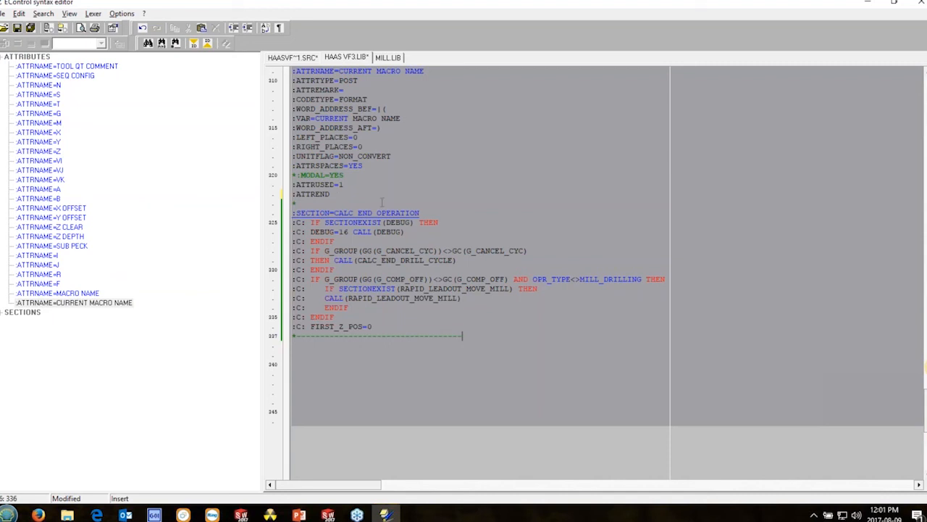
- Compare the CALC_END_OPERATION copy in HAAS VF3.LIB with the original section in MILL.LIB
left_click_drag(420, 213, 271, 213)
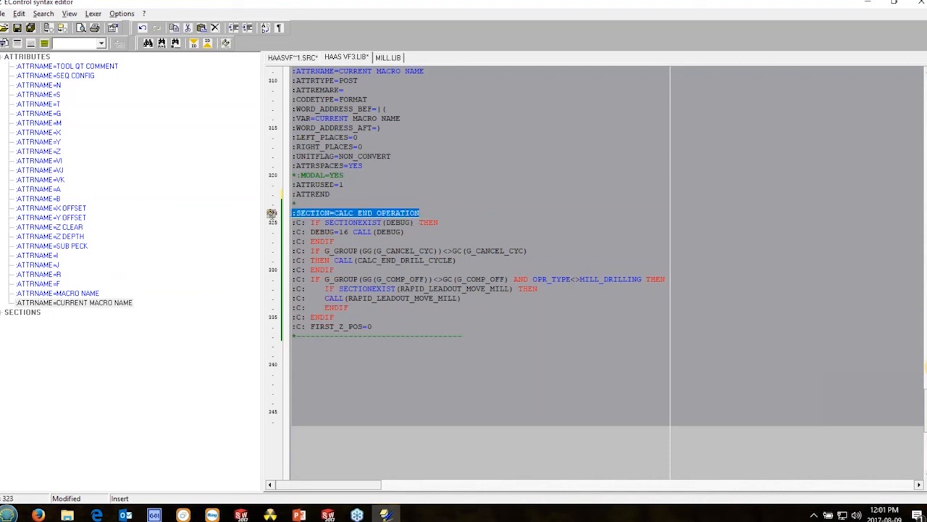
left_click(389, 58)
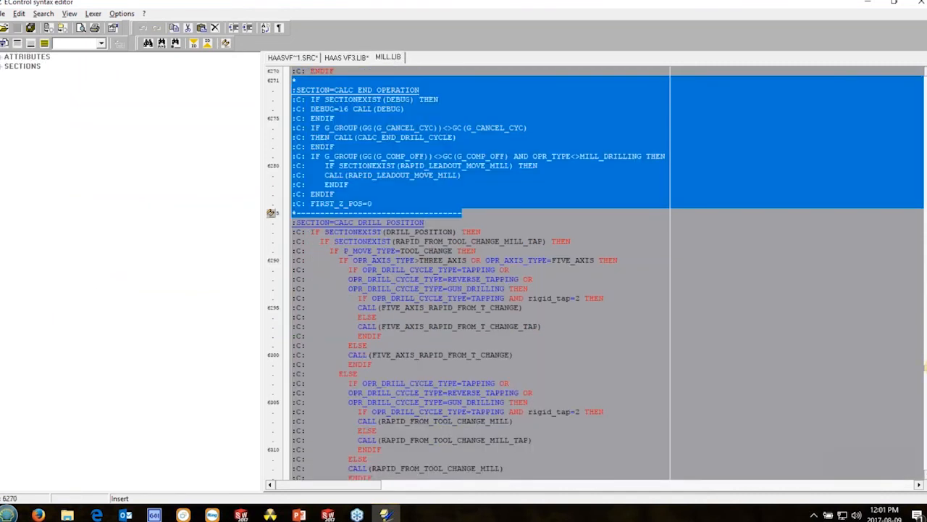
left_click(346, 58)
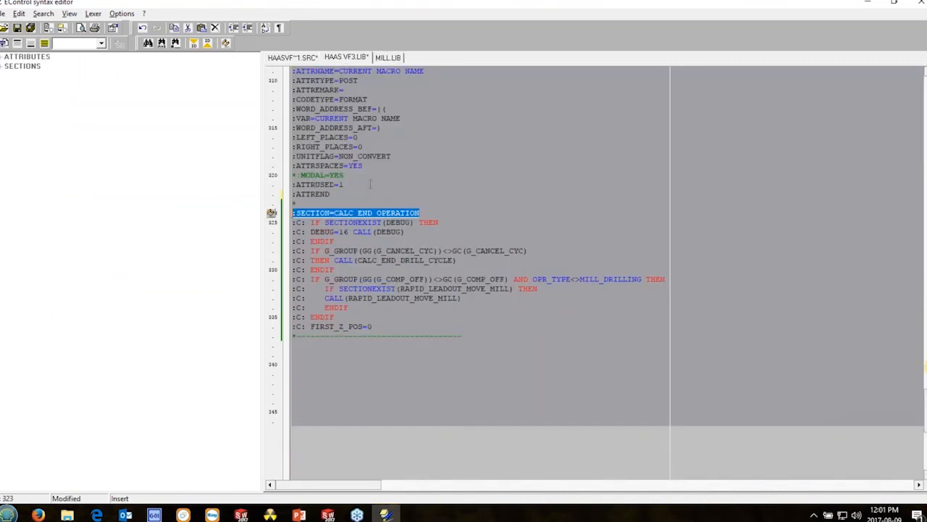
left_click(390, 58)
left_click(345, 58)
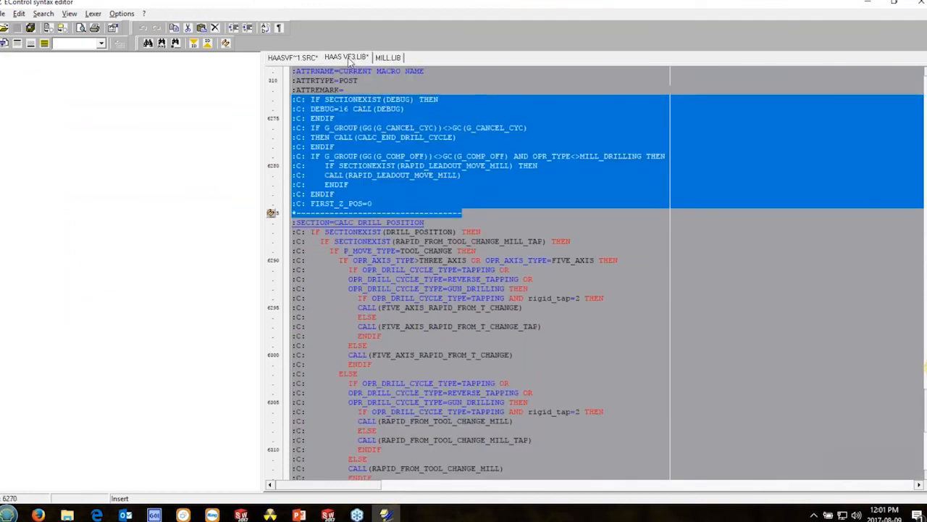
type("* :SECTION=CALC END OPERATION :C: IF SECTIONEXIST(DEBUG) THEN :C: DEBUG=16 CALL(DEBUG) :C: ENDIF :C: IF G_GROUP(GG(G_CANCEL_CYC))<>GC(G_CANCEL_CYC) :C: THEN CALL(CALC_END_DRILL_CYCLE) :C: ENDIF :C: IF G_GROUP(GG(G_COMP_OFF))<>GC(G_COMP_OFF) AND OPR_TYPE<>MILL_DRILLING THEN :C:    IF SECTIONEXIST(RAPID_LEADOUT_MOVE_MILL) THEN :C:    CALL(RAPID_LEADOUT_MOVE_MILL) :C:    ENDIF :C: ENDIF :C: FIRST_Z_POS=0 *-----------------------------------")
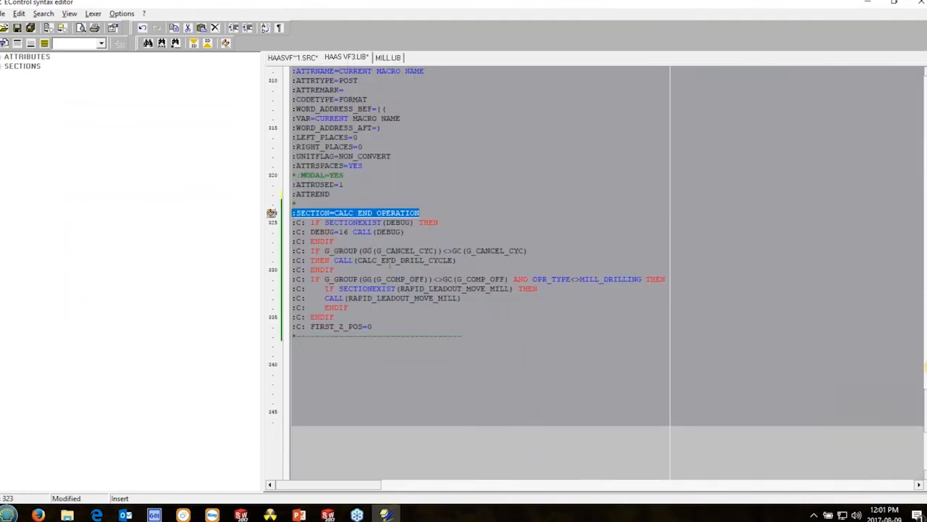
- Below FIRST_Z_POS=0 in HAAS VF3.LIB, add the comment "*Added 9th August 2017" followed by a line starting with ":C:"
left_click(390, 325)
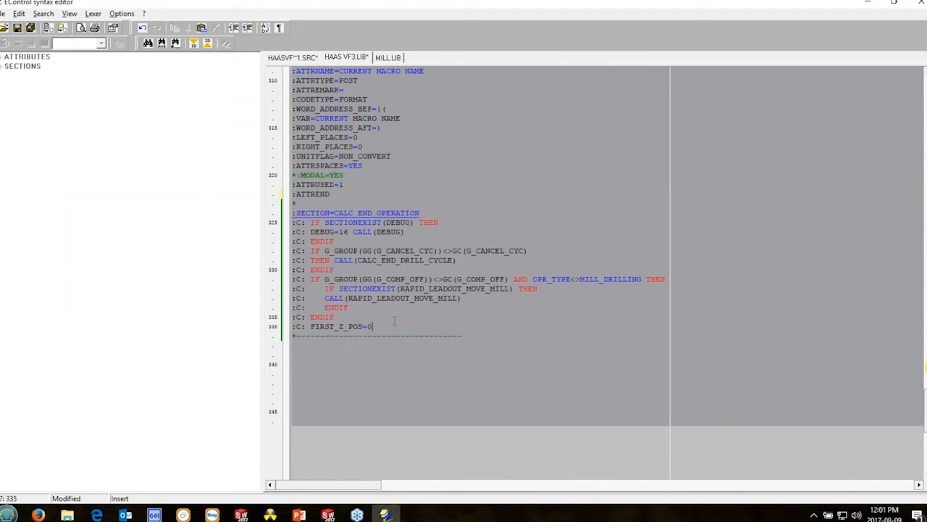
key("Return")
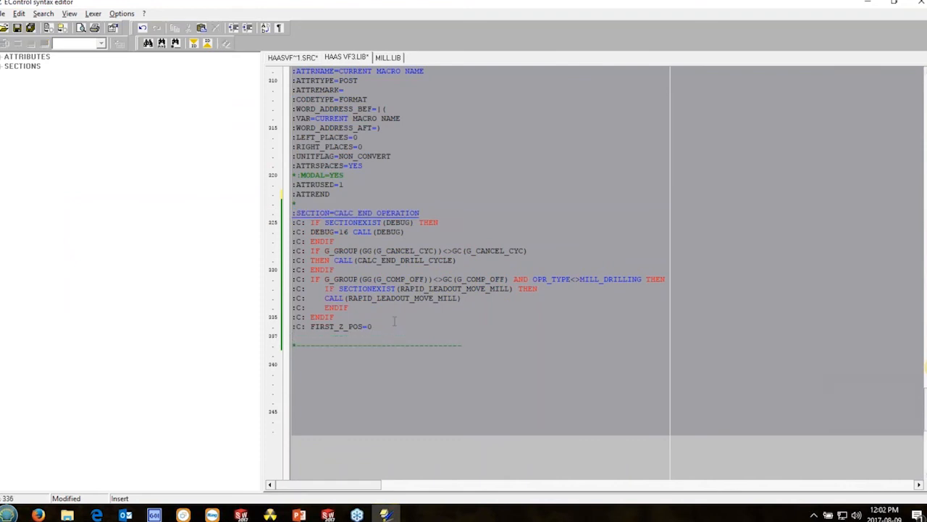
type(":C:")
left_click(378, 326)
key("Return")
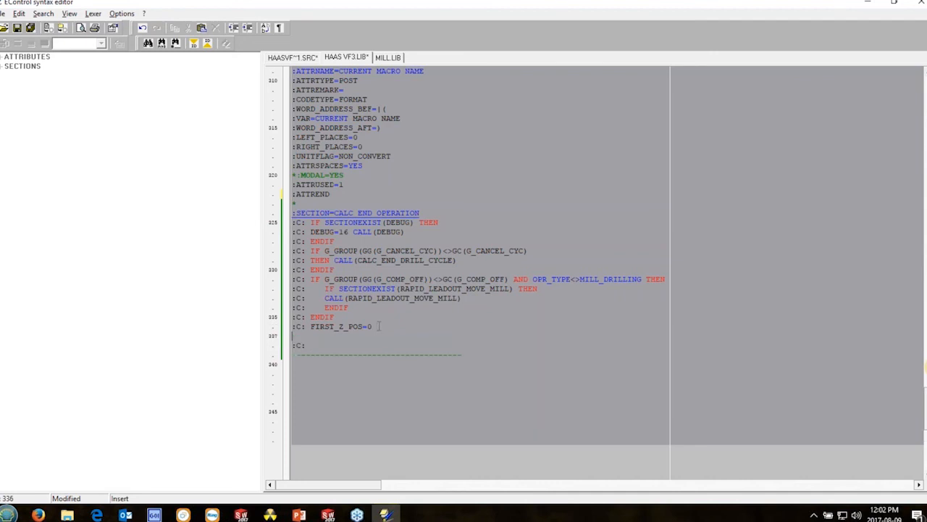
type("*Added 9th August 2017")
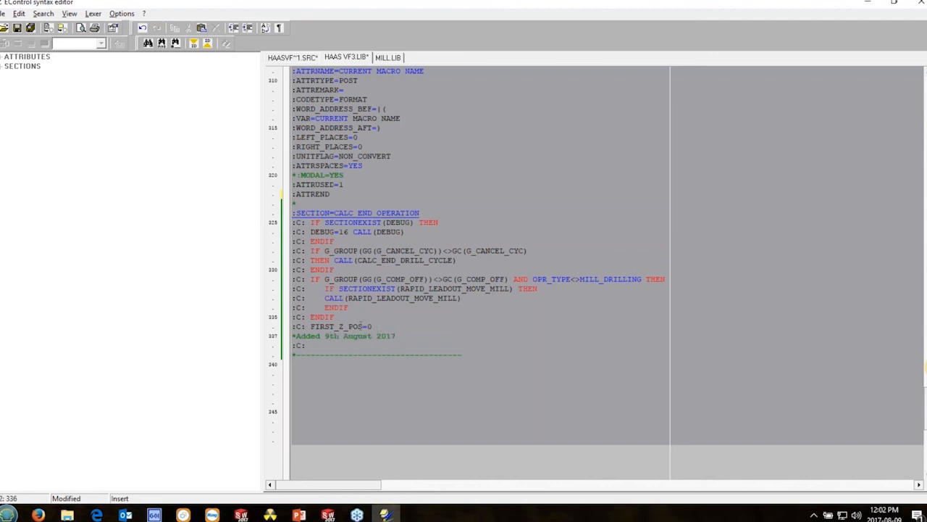
- Under the date comment, write the condition IF N_TOOL<>TOOL THEN and nest IF N_TOOL>-1 THEN on an indented :C: line
left_click(315, 346)
type("IF N_TOOL")
type("<>TOOL THEN")
key("Return")
type(":C:     ")
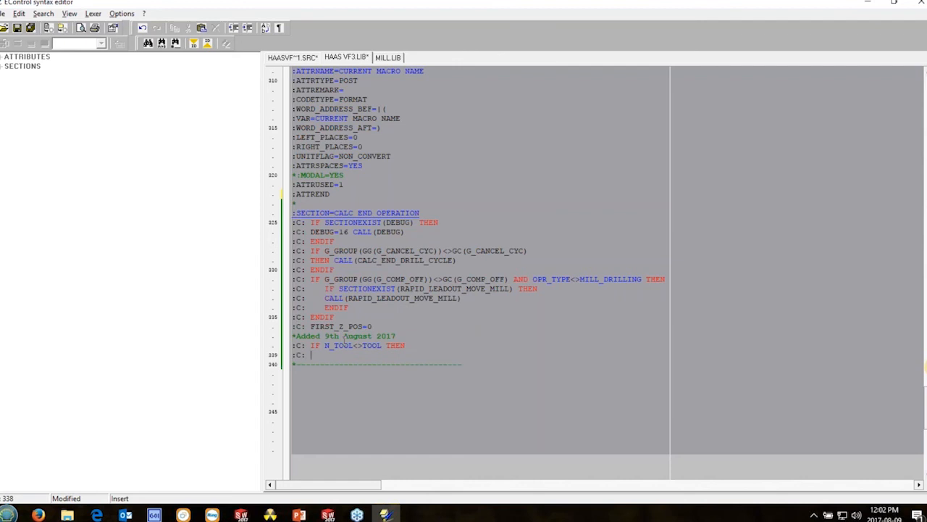
type("IF N_TOOL>=-1")
type("THEN")
- Add a :C: line with CALL(END_OPERATION) inside the nested condition and close both conditions with ENDIF lines
key("Return")
type(":C")
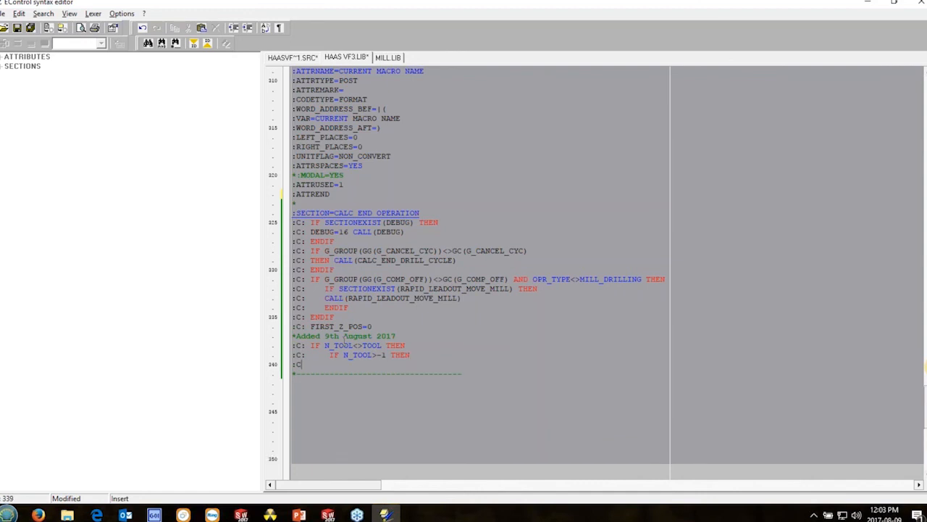
type(":     CALL(END_OPERATION")
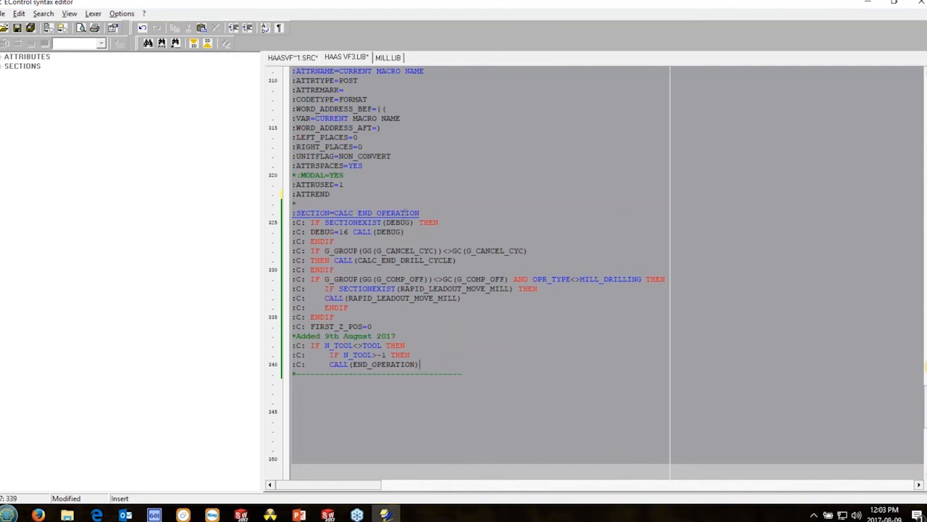
mouse_move(419, 213)
key("Return")
type(":C:     ")
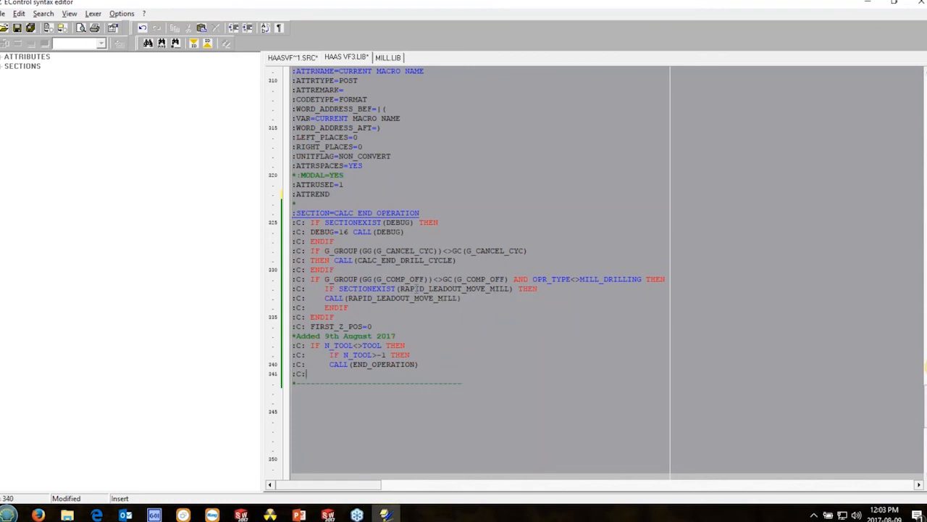
type("ENDIF")
key("Return")
type(":C:     ENDIF")
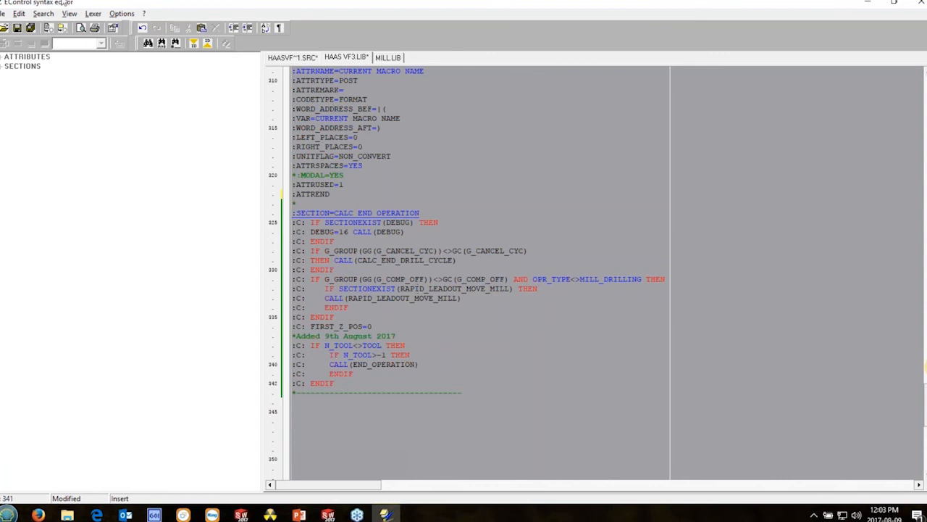
- In the HAAS VF3 source file, duplicate the END_OF_TAPE heading with its Z0 and Y0 X-20 lines above the original, separated by a * line
left_click(293, 58)
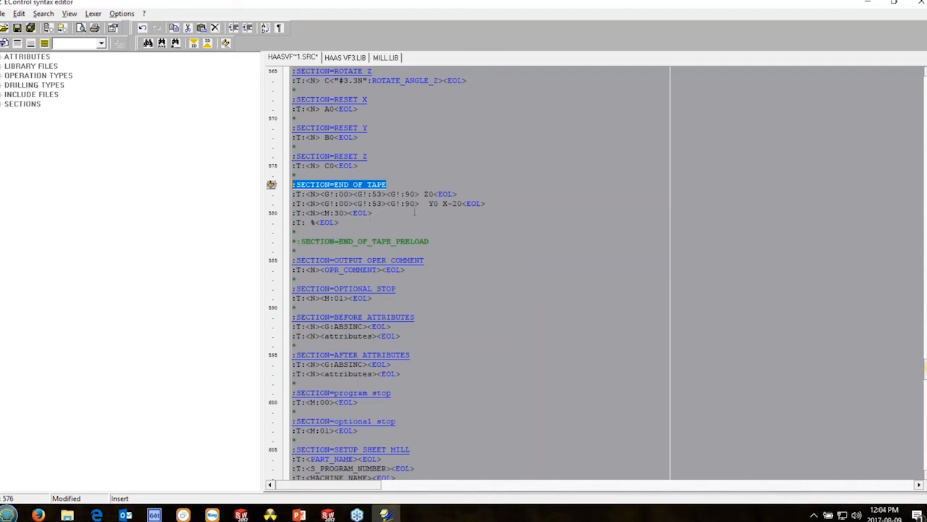
left_click_drag(500, 204, 274, 188)
key("ctrl+c")
left_click(316, 174)
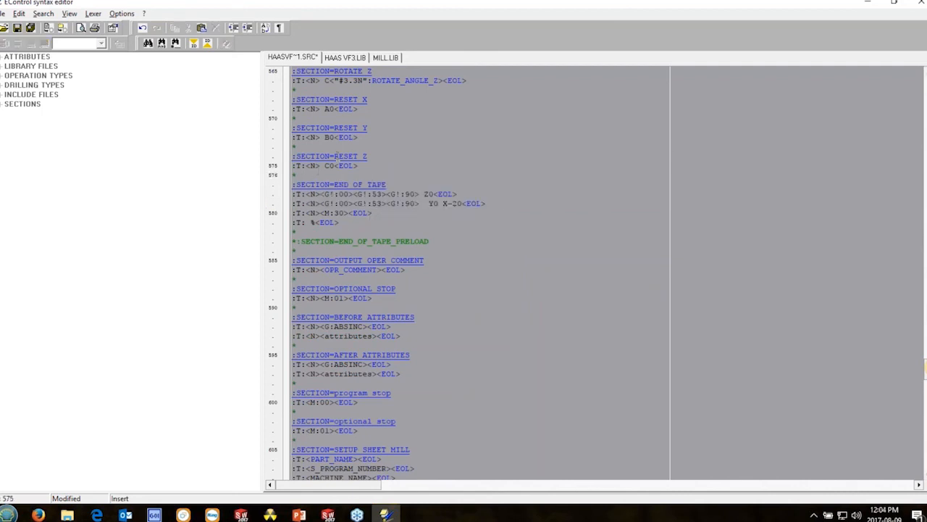
key("Return")
key("ctrl+v")
key("Return")
type("*")
- Rename the duplicated section heading above END_OF_TAPE as END_OPERATION
left_click_drag(400, 184, 350, 184)
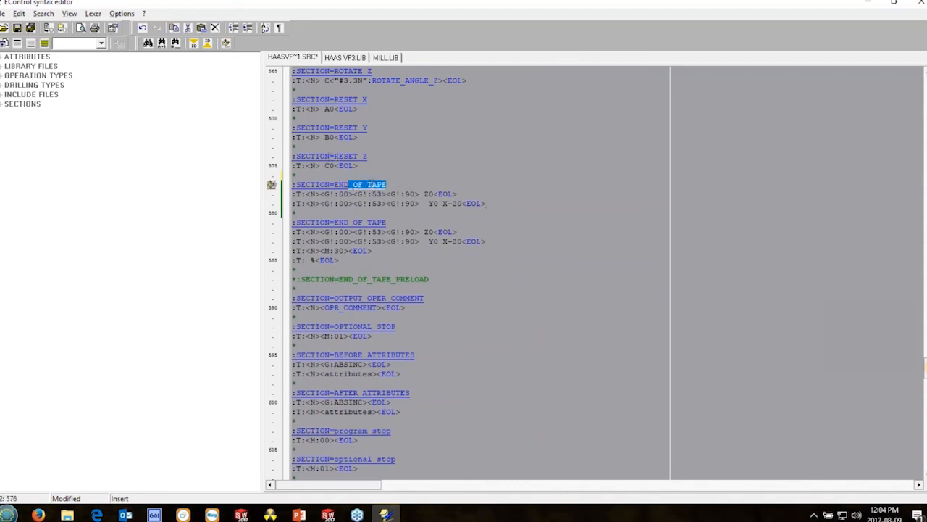
type("_OF")
type("ERATION")
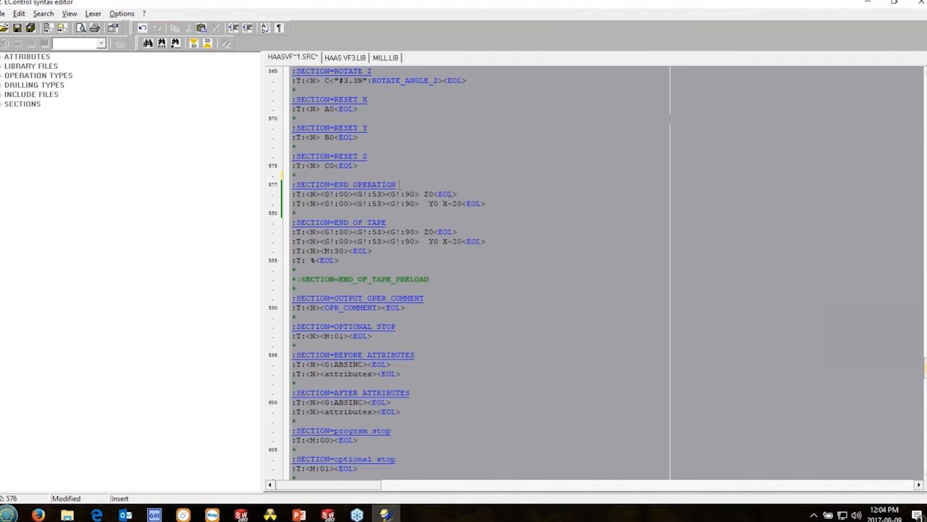
- Add the line :T:<N><M:09><EOL> directly under the END_OPERATION heading
key("Return")
type(":T:")
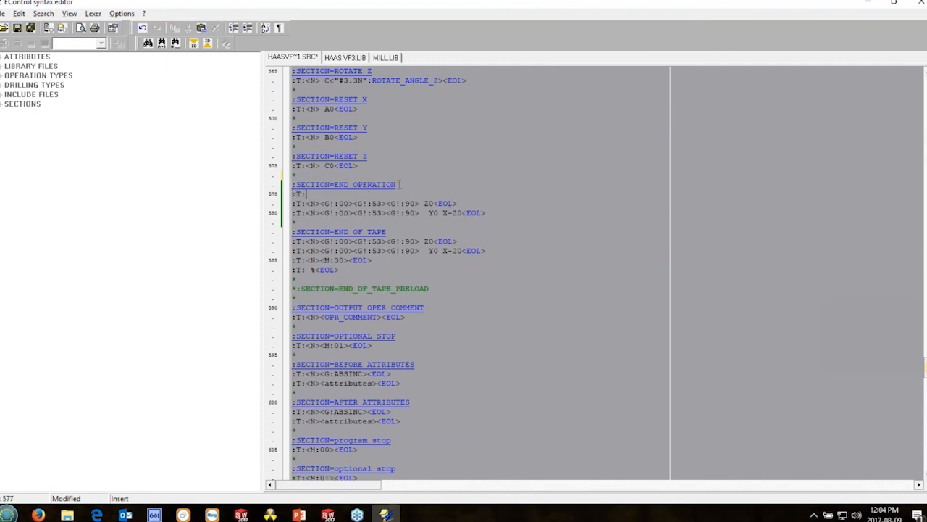
type("<N><M:09><EOL>")
- Replace the Y0 X-20 line in the END_OPERATION section with :T:<N><M:05><EOL>
left_click_drag(494, 213, 273, 211)
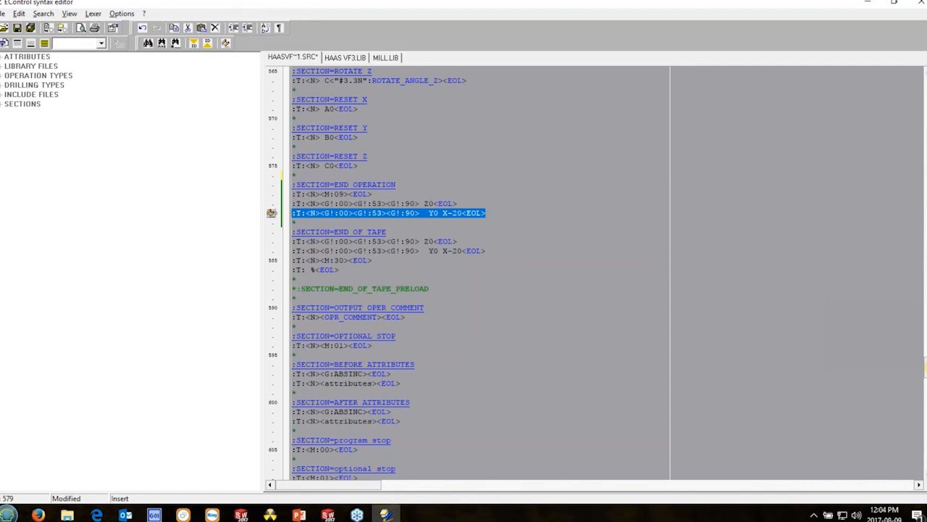
key("Delete")
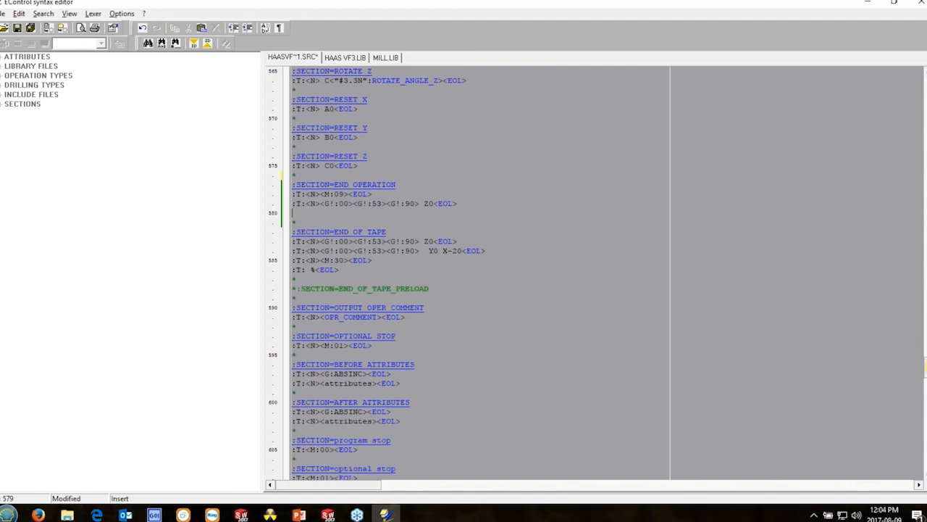
type(":T:")
type("<N><M")
type(":05")
type("><EOL>")
- Add :T:<N><M:01><EOL> as the last line of END_OPERATION, then save the source file and close the editor
key("Return")
type(":T:<N>")
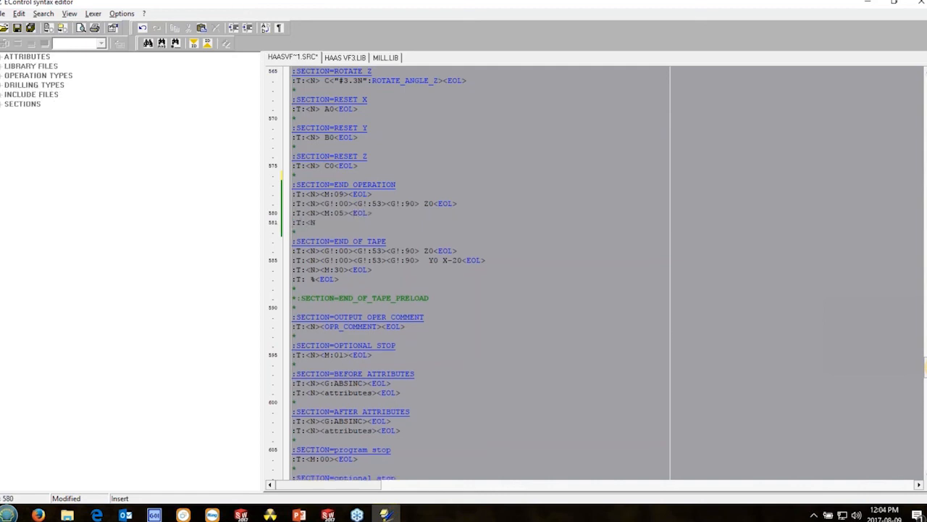
type("<M:01><EOL>")
left_click(17, 27)
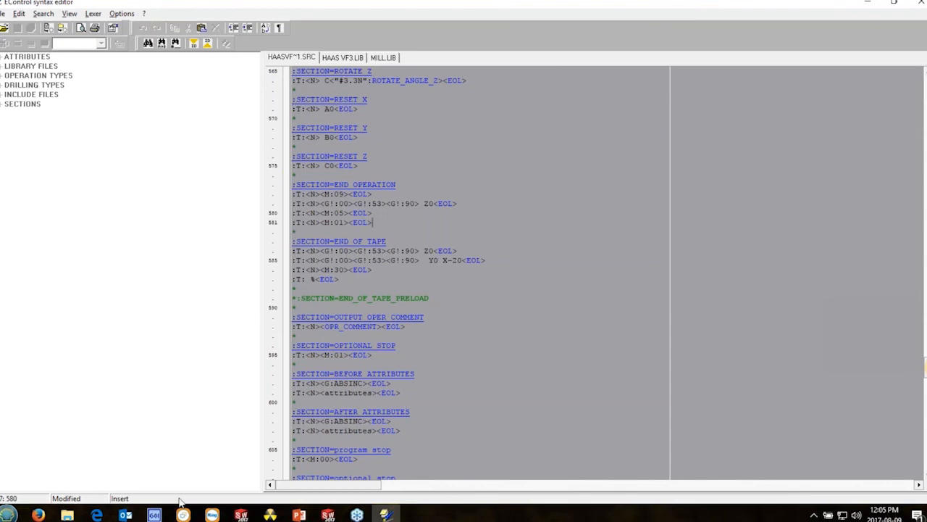
left_click(920, 3)
- Switch to CAMWorks Universal Post and compile the source file HAAS VF3.SRC
left_click(153, 515)
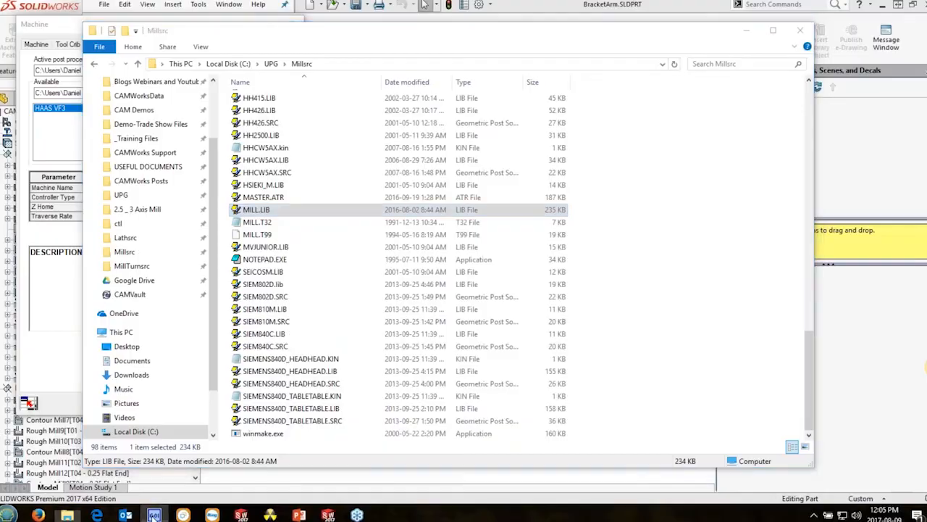
left_click(5, 13)
left_click(56, 118)
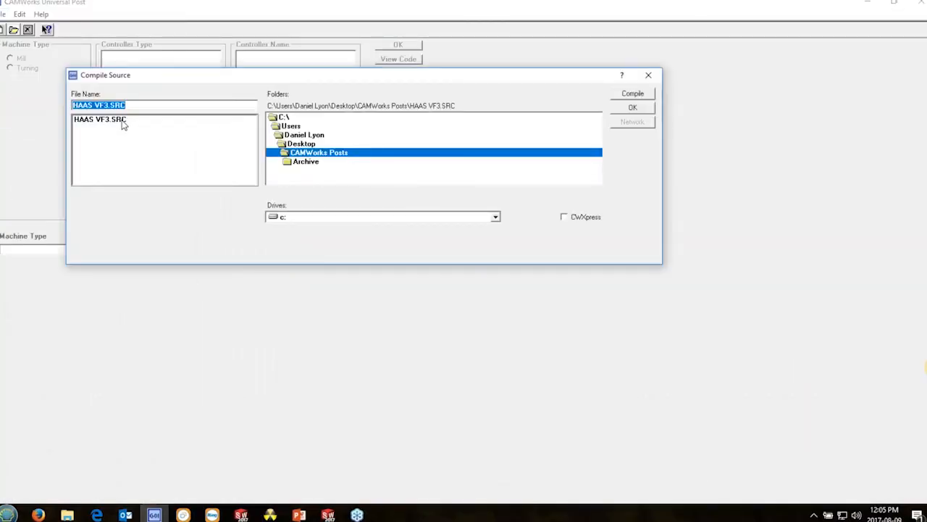
double_click(123, 120)
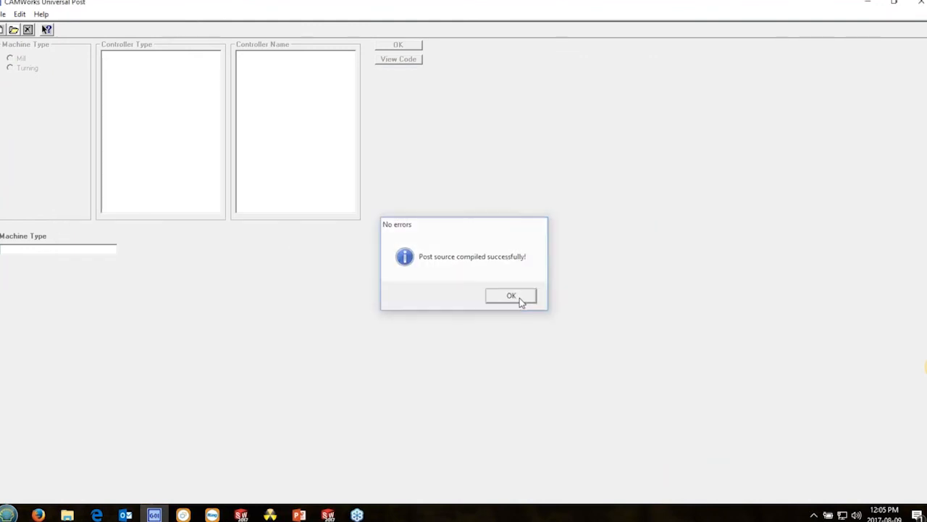
left_click(520, 299)
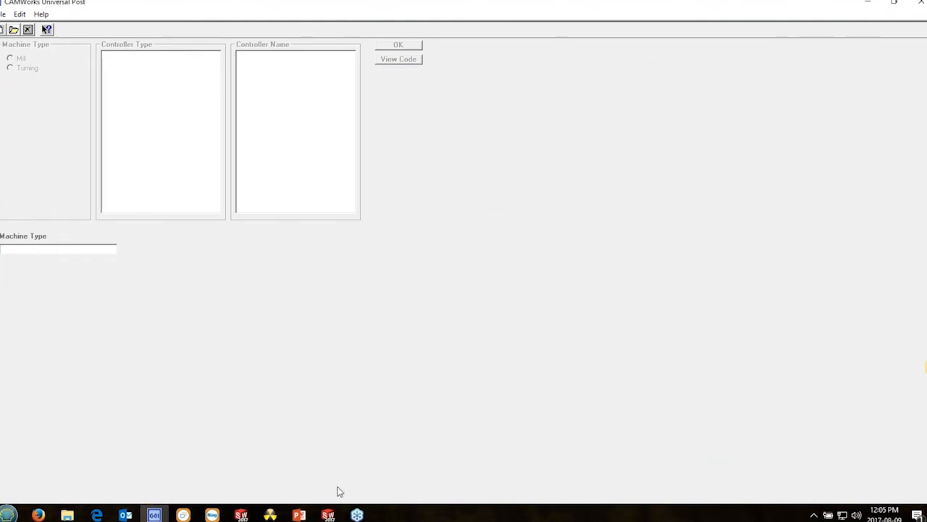
- In SOLIDWORKS, reselect the HAAS VF3 post processor for the Mill - Inch machine and regenerate the toolpaths
left_click(328, 515)
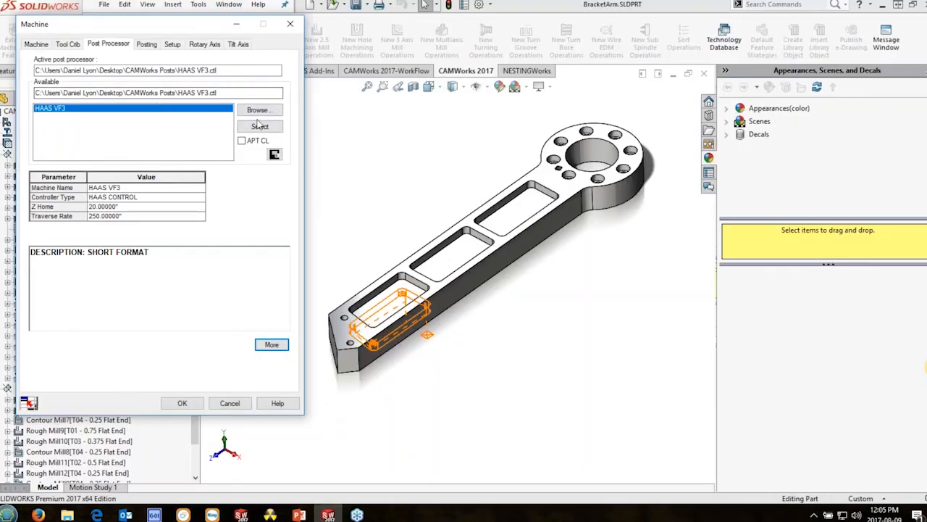
left_click(290, 25)
double_click(71, 134)
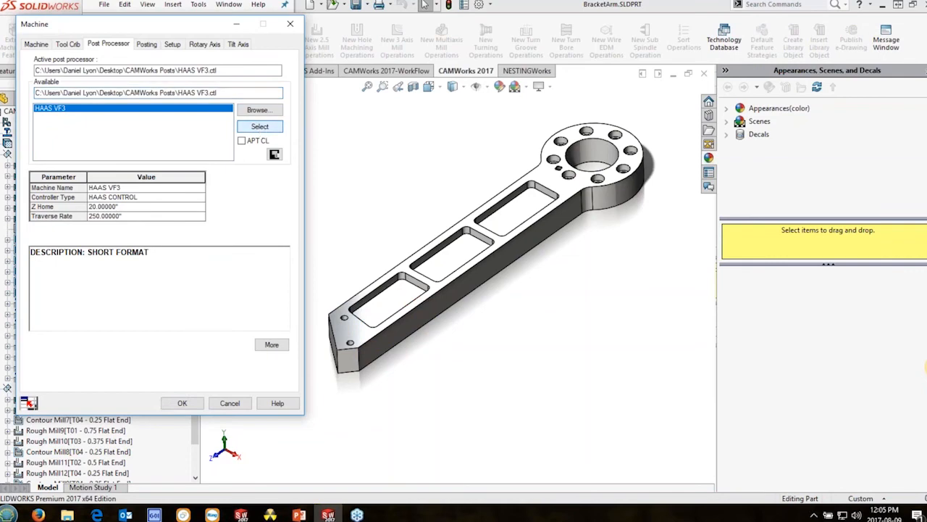
left_click(184, 403)
left_click(89, 44)
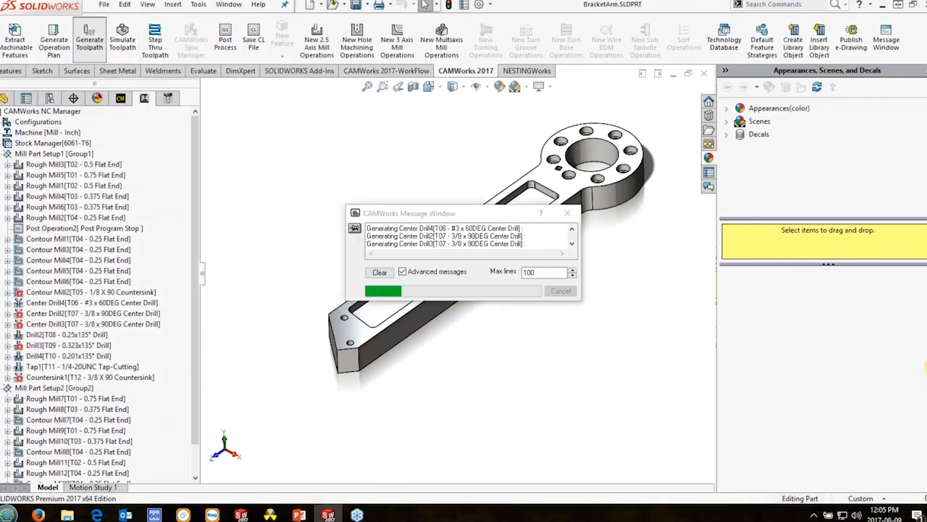
- Post-process the part to BracketArm.NC on the Desktop with HAAS VF3 (*.NC) as the file type
left_click(224, 43)
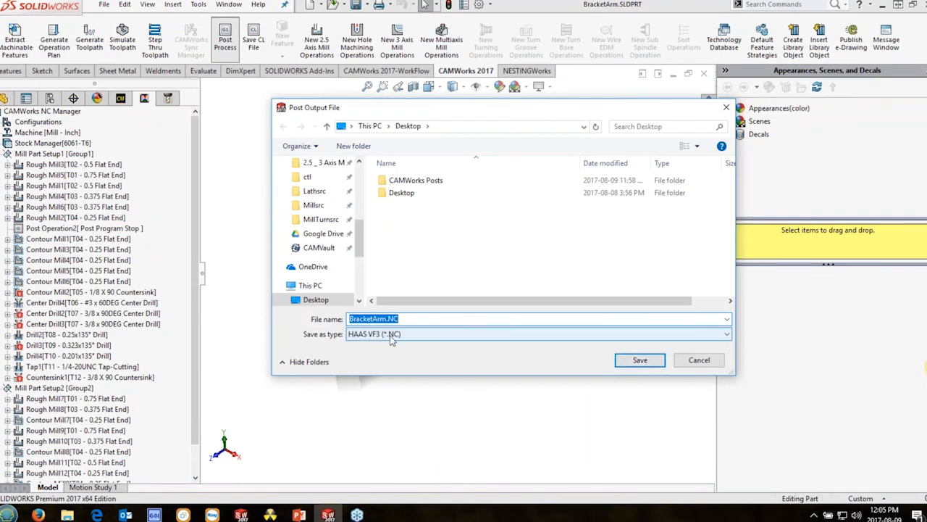
left_click(411, 337)
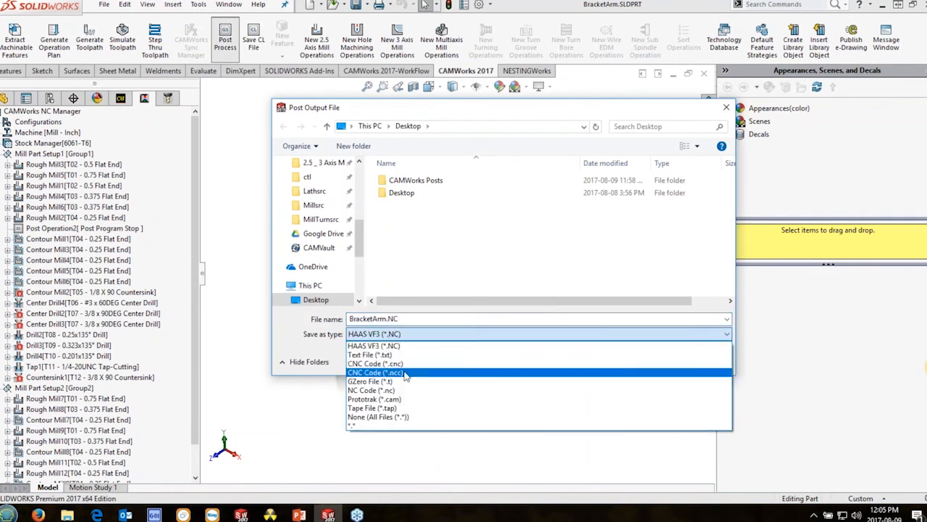
left_click(404, 346)
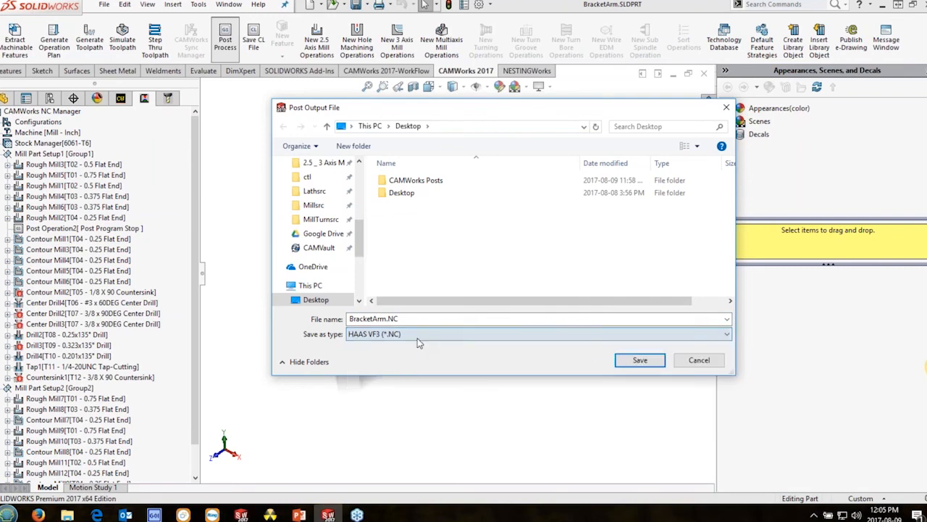
left_click(640, 364)
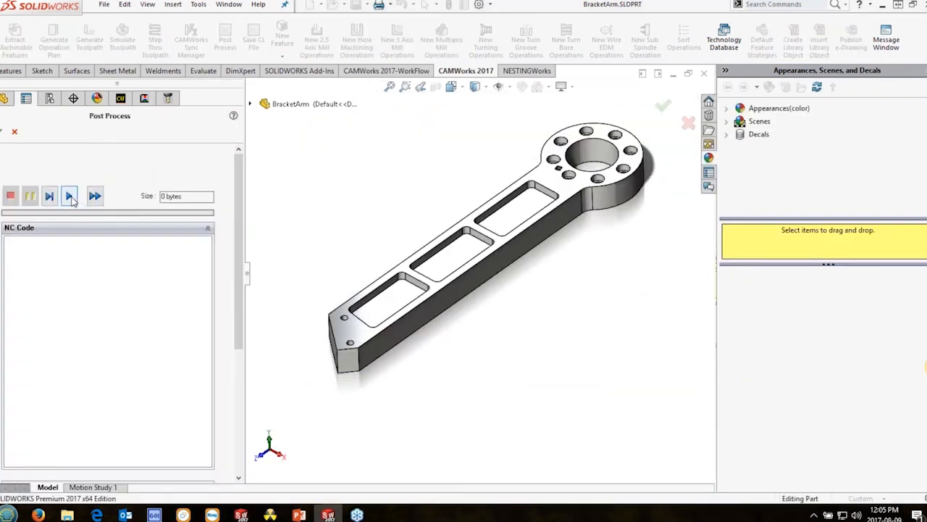
left_click(77, 195)
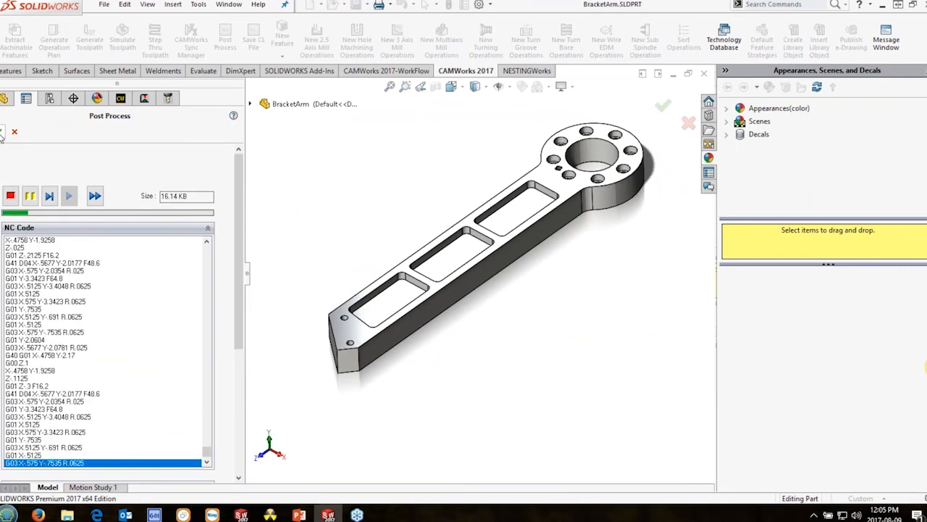
- Examine the M09, G53 retract, M05 and M01 codes before the T01 tool change in BracketArm.NC and insert a blank line after M01
scroll(429, 231, "down", 10)
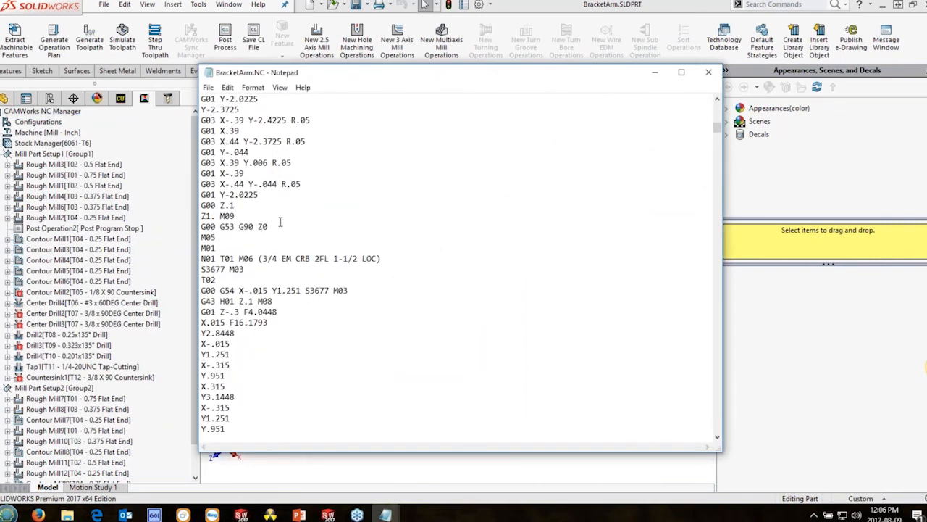
left_click_drag(234, 216, 200, 216)
left_click_drag(268, 227, 221, 216)
left_click_drag(275, 226, 201, 226)
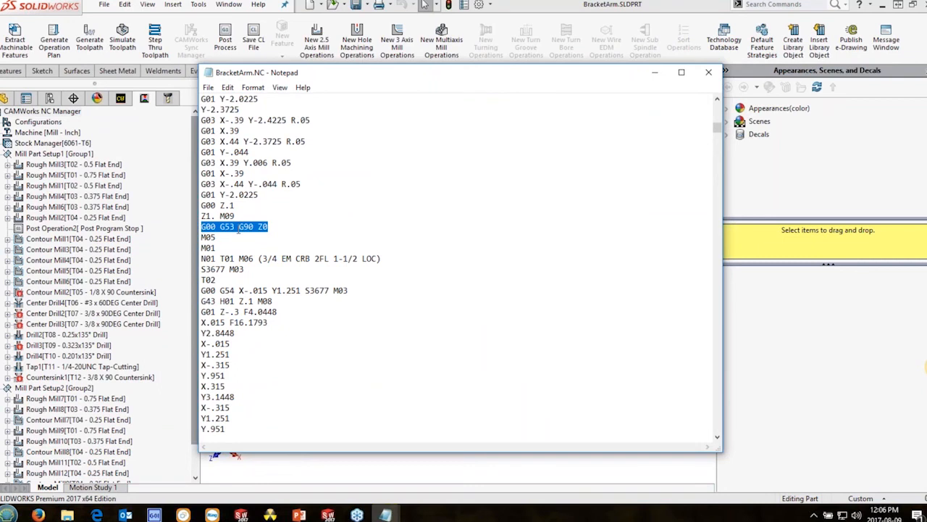
double_click(206, 239)
left_click_drag(226, 247, 202, 248)
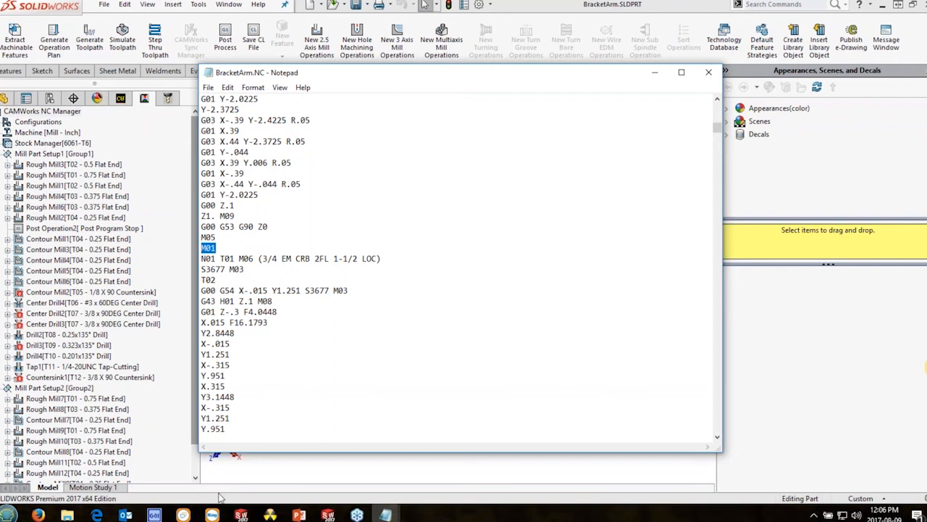
left_click(220, 248)
key("Return")
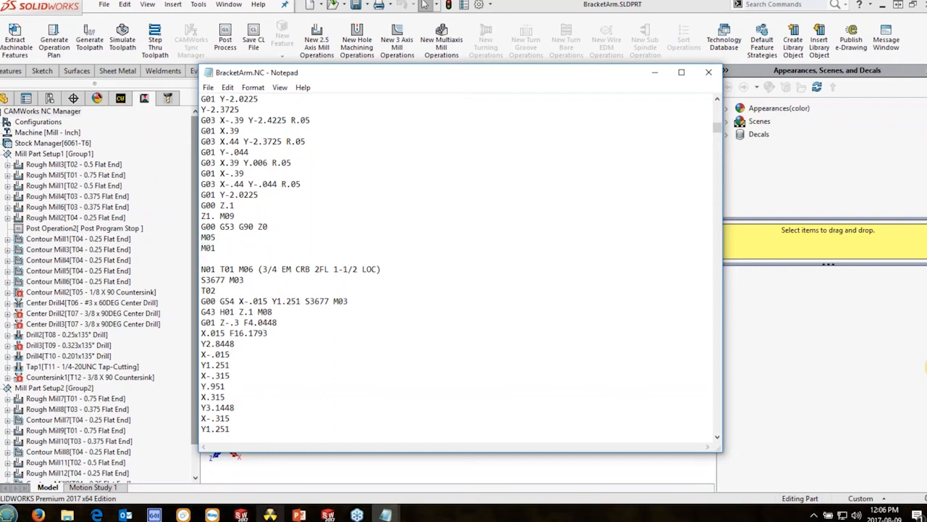
- Open HAAS VF3.SRC from the CAMWorks Posts folder in the syntax editor
left_click(161, 449)
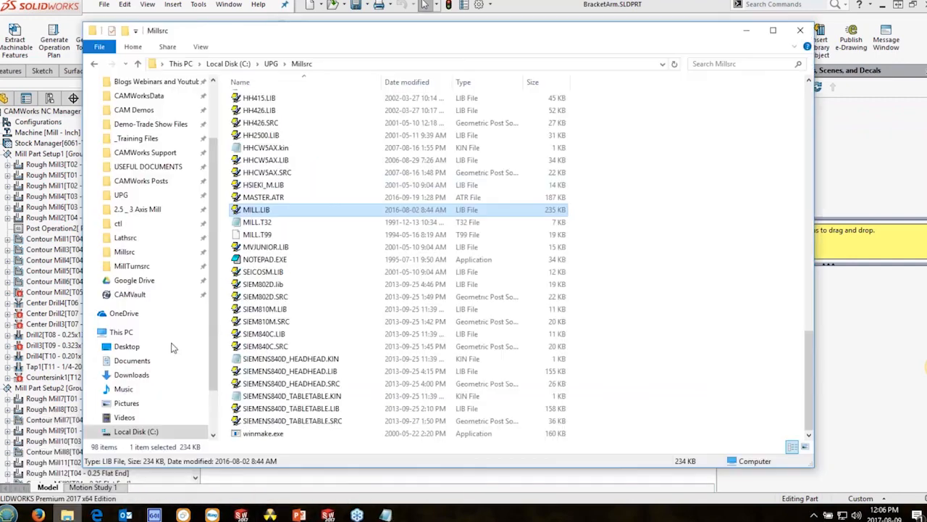
left_click(145, 180)
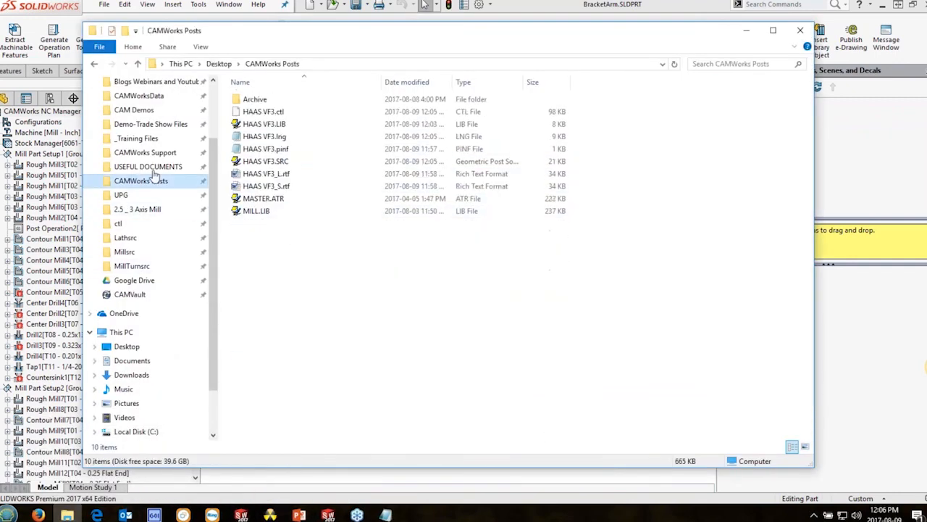
left_click(265, 165)
double_click(264, 163)
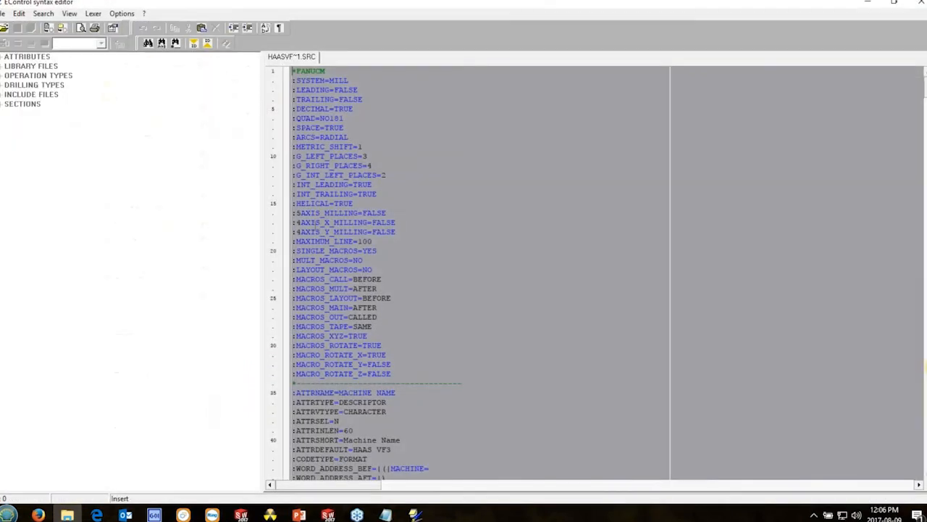
- Add a blank output line, :T: followed by spaces and <EOL>, below the M:01 line of END_OPERATION and save the source file
left_click(1, 106)
scroll(98, 319, "down", 9)
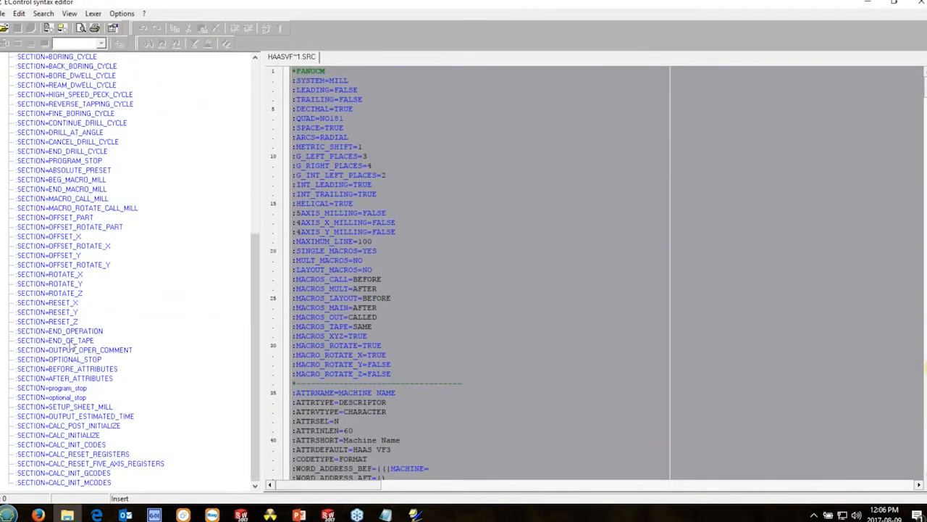
left_click(73, 333)
left_click(386, 106)
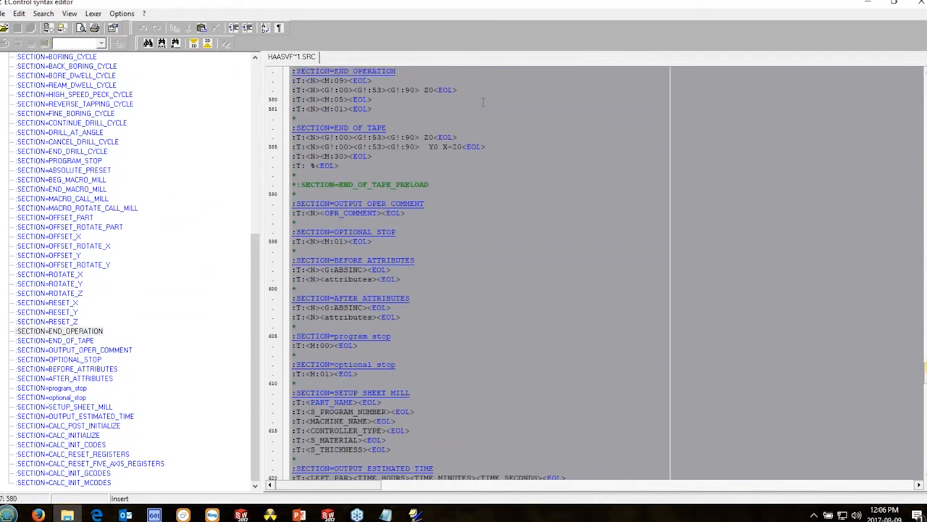
key("Return")
type(":")
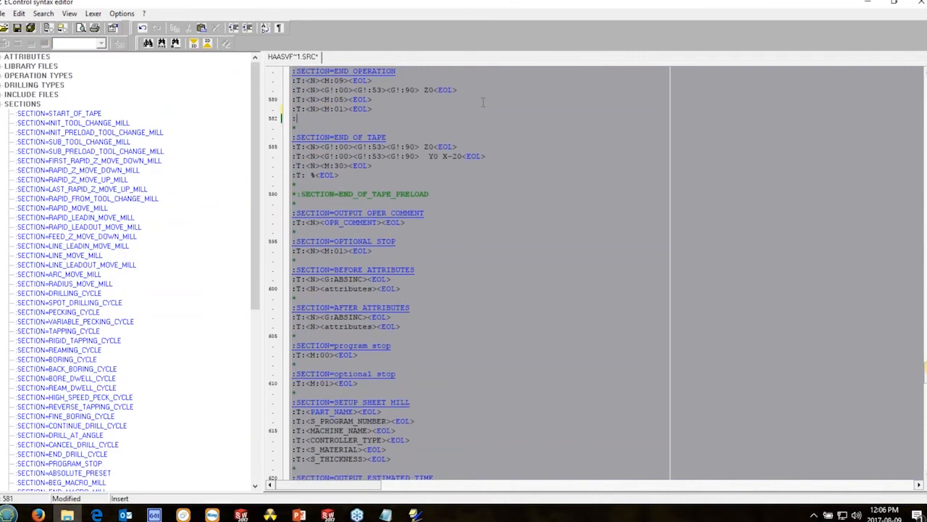
type("T:  <EOL>")
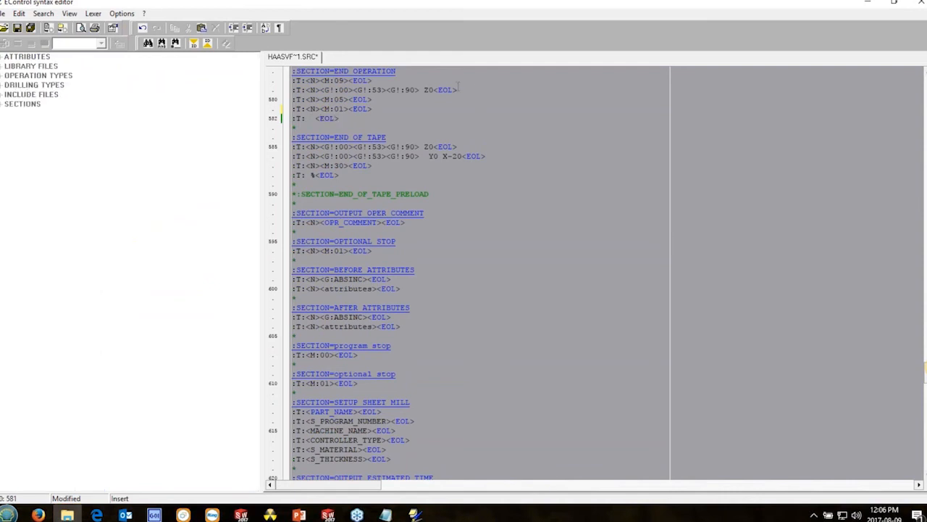
left_click(18, 29)
- Switch to the CAMWorks Webinar slide show in PowerPoint
left_click(299, 514)
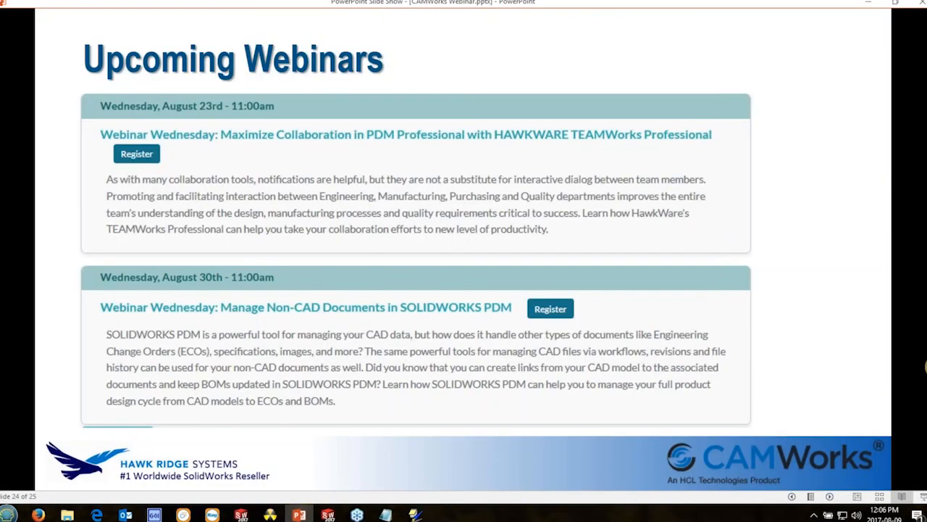